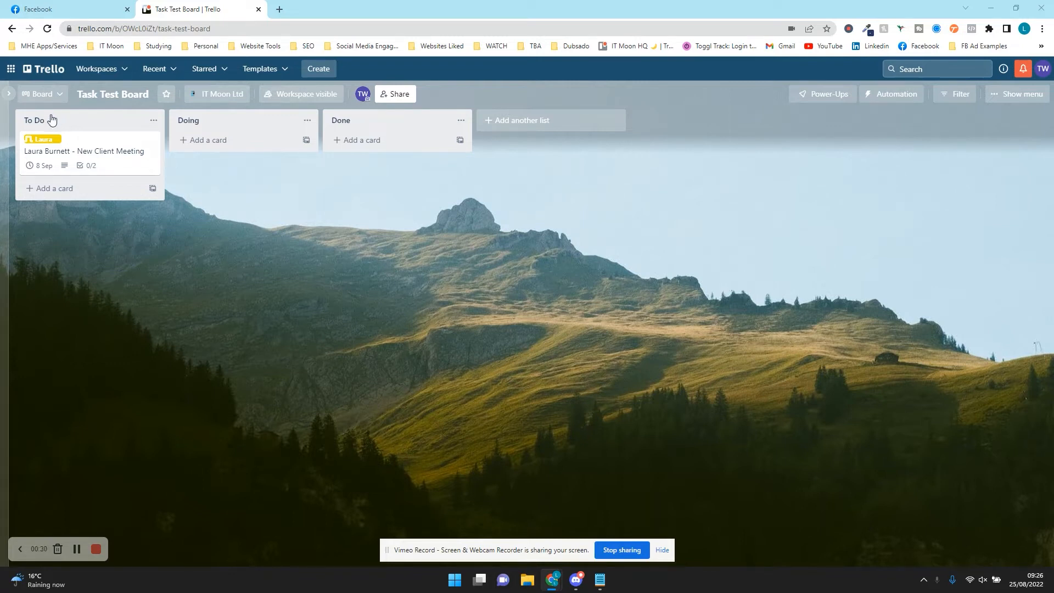
pyautogui.moveTo(247, 124); pyautogui.dragTo(198, 118)
pyautogui.moveTo(261, 127)
pyautogui.mouseDown()
pyautogui.moveTo(393, 136)
pyautogui.moveTo(244, 140)
pyautogui.mouseUp()
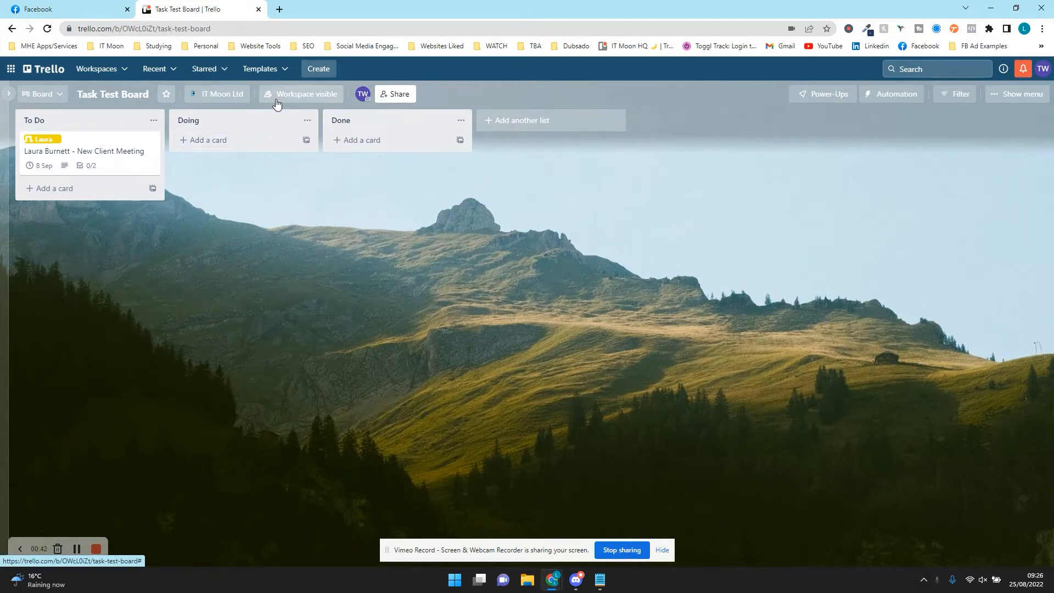
pyautogui.moveTo(231, 130); pyautogui.dragTo(307, 137)
# Add a list titled "Information" to the board and move it to the front, before the To Do list
pyautogui.click(553, 130)
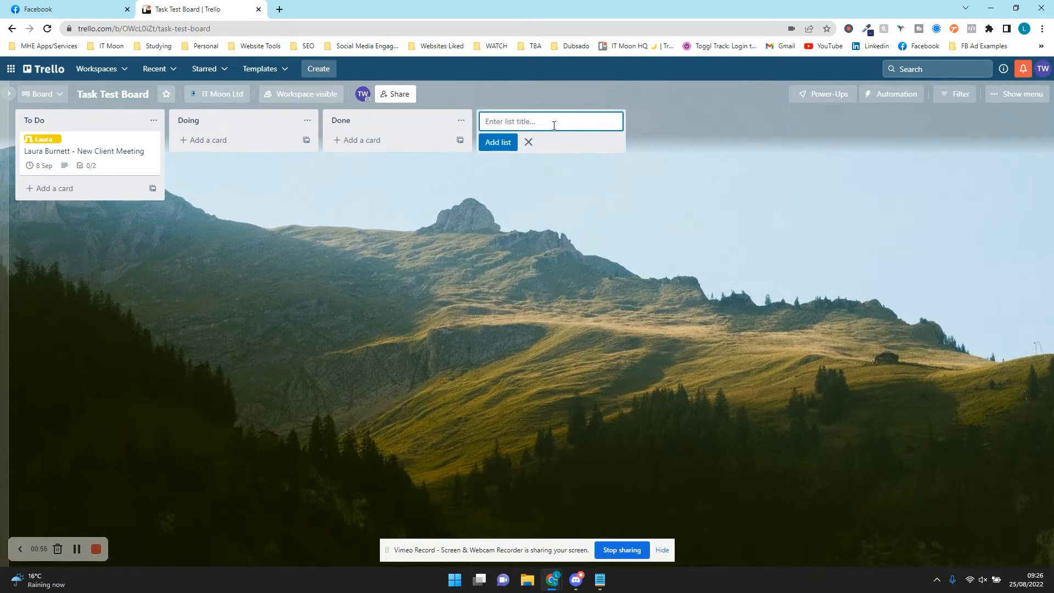
pyautogui.press('capslock')
pyautogui.write('i')
pyautogui.press('capslock')
pyautogui.write('NFOR')
pyautogui.press('BackSpace')
pyautogui.press('BackSpace')
pyautogui.press('BackSpace')
pyautogui.press('BackSpace')
pyautogui.press('BackSpace')
pyautogui.press('capslock')
pyautogui.write('Infor')
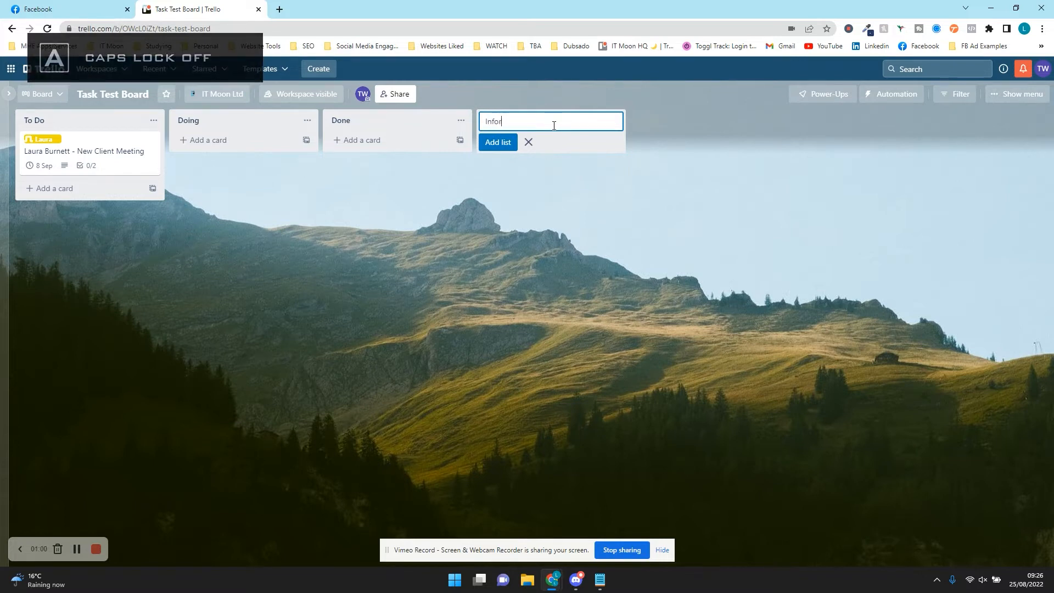
pyautogui.write('mation')
pyautogui.press('Return')
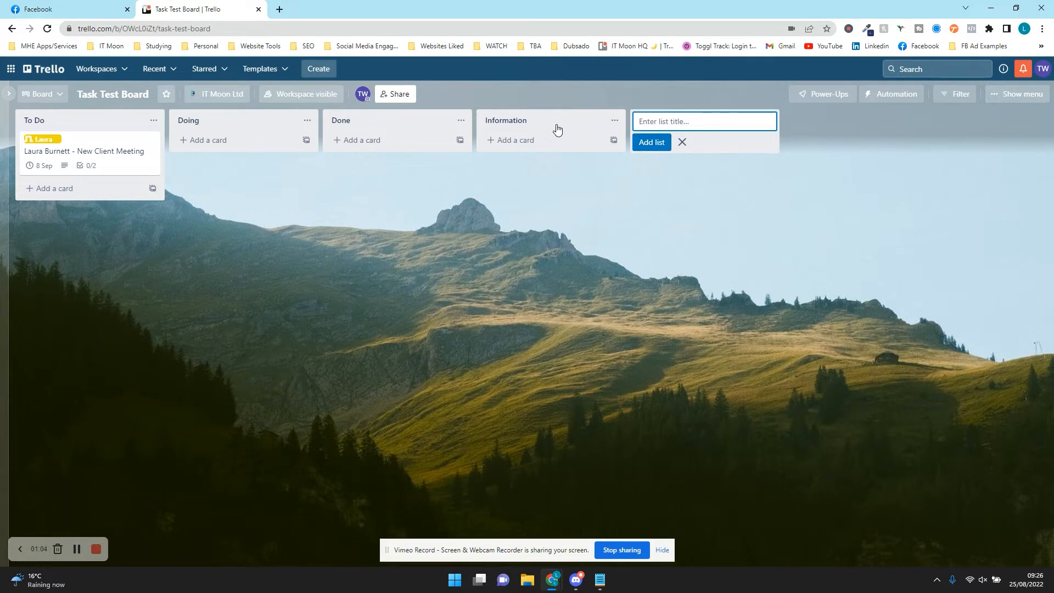
pyautogui.moveTo(547, 128); pyautogui.dragTo(83, 131)
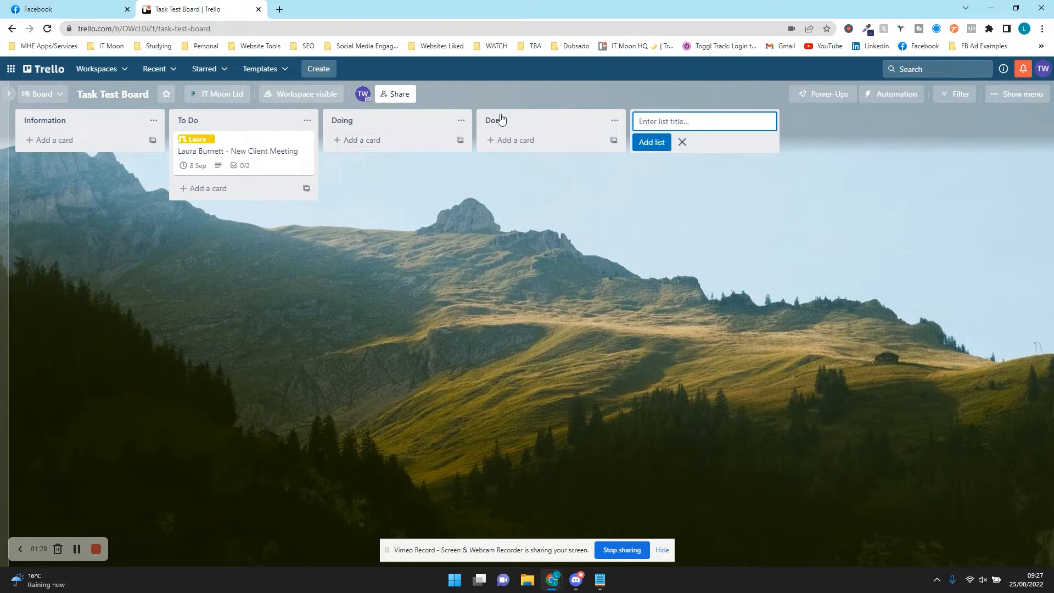
pyautogui.click(744, 201)
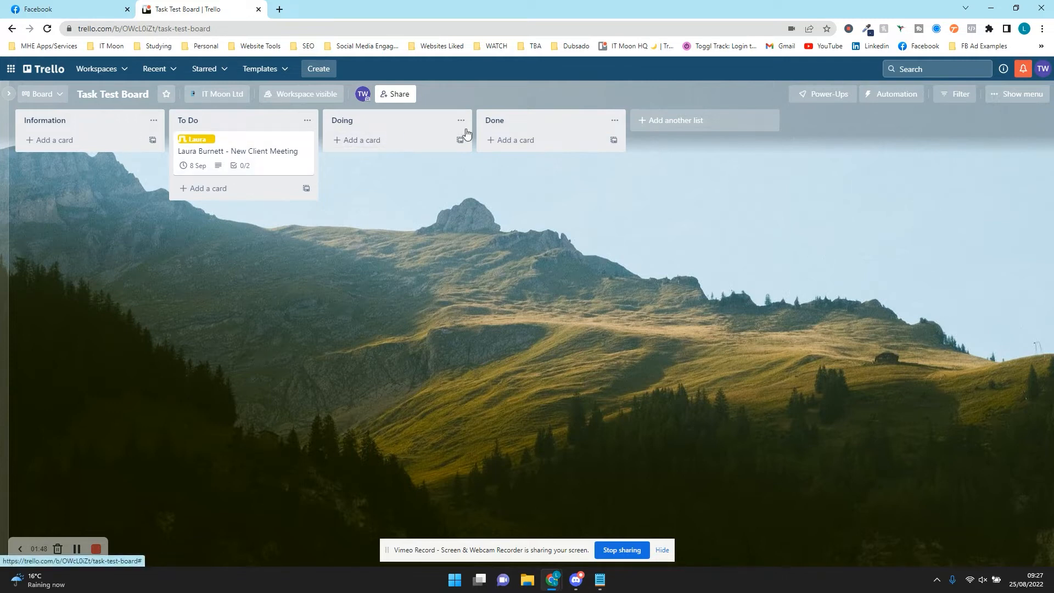
# Rename the Done list to "Completed"
pyautogui.click(503, 121)
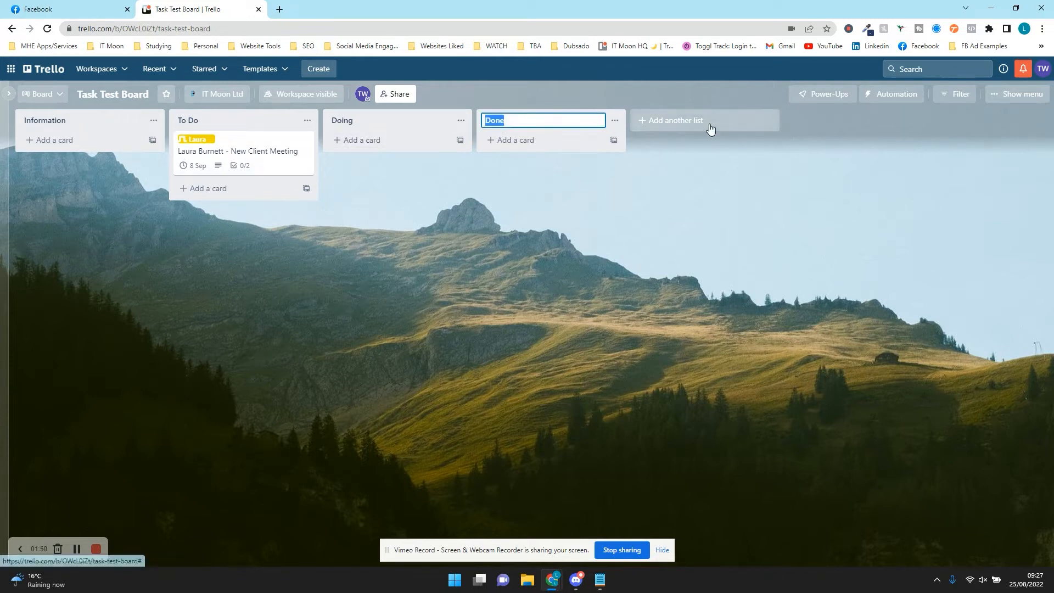
pyautogui.press('capslock')
pyautogui.write('C')
pyautogui.press('capslock')
pyautogui.write('ompleted')
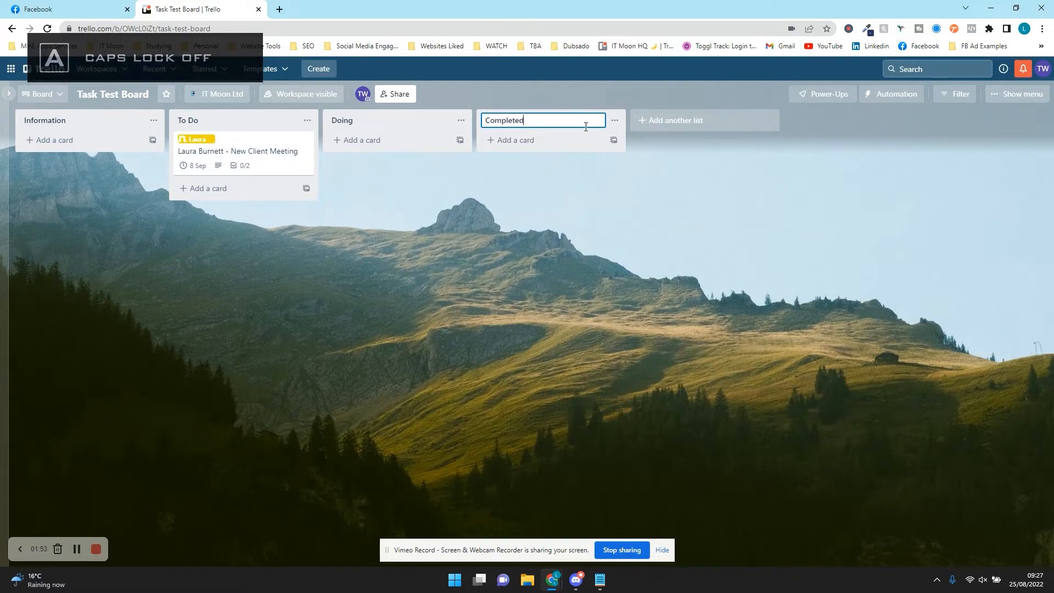
pyautogui.press('Return')
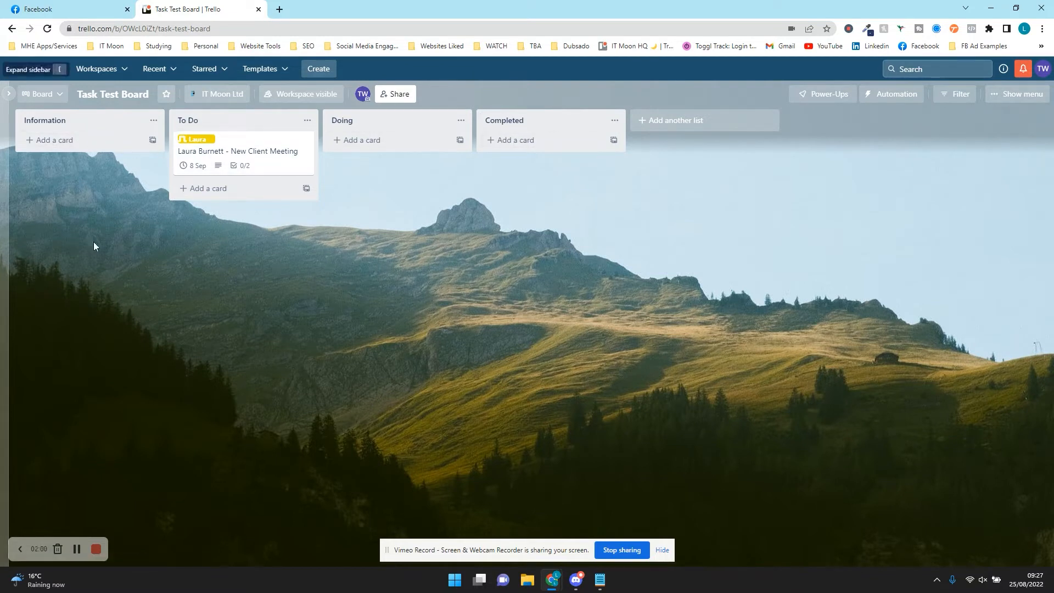
pyautogui.moveTo(268, 174)
pyautogui.mouseDown()
pyautogui.moveTo(266, 164)
pyautogui.moveTo(230, 198)
pyautogui.moveTo(271, 186)
pyautogui.mouseUp()
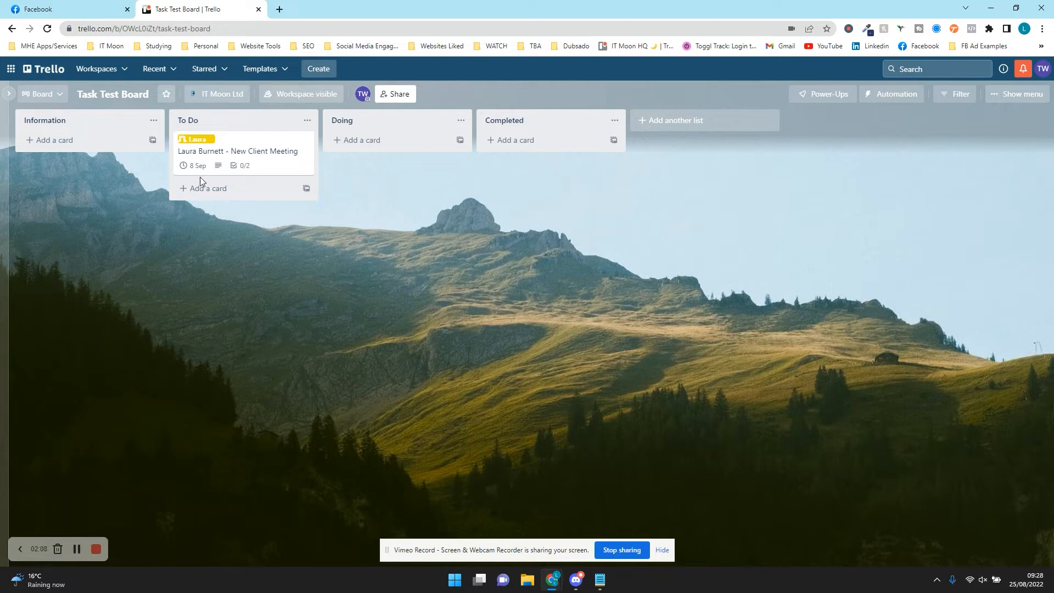
pyautogui.moveTo(197, 164); pyautogui.dragTo(235, 167)
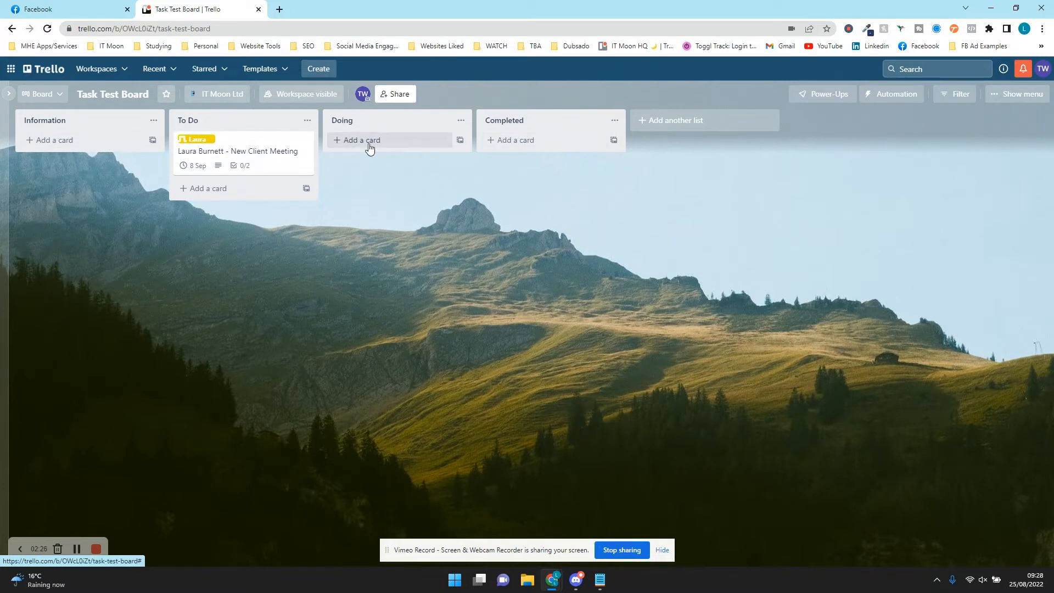
# Add a card titled "Send weekly email" to the Doing list
pyautogui.click(369, 144)
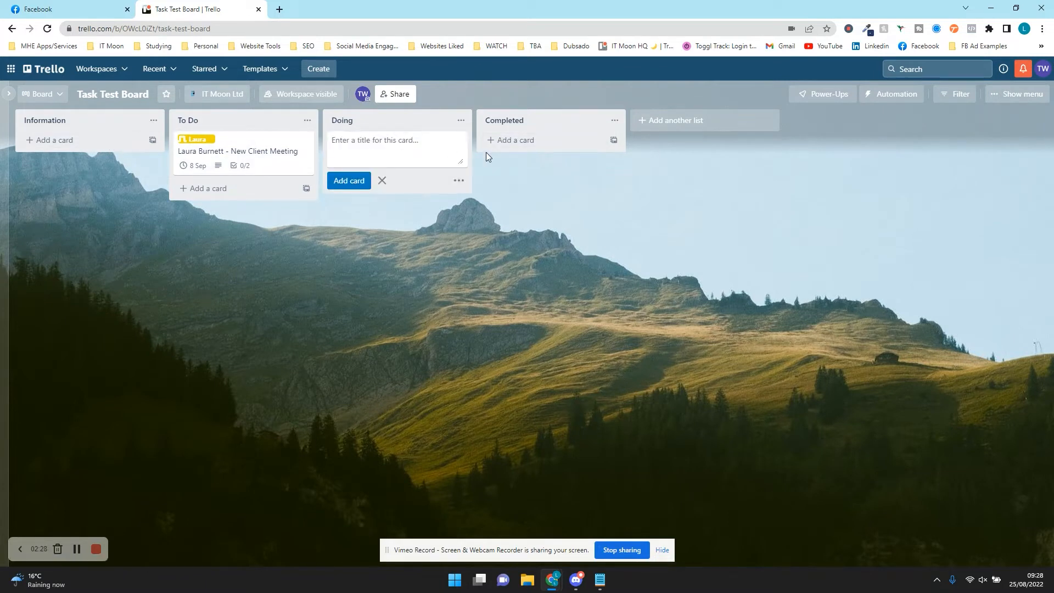
pyautogui.press('capslock')
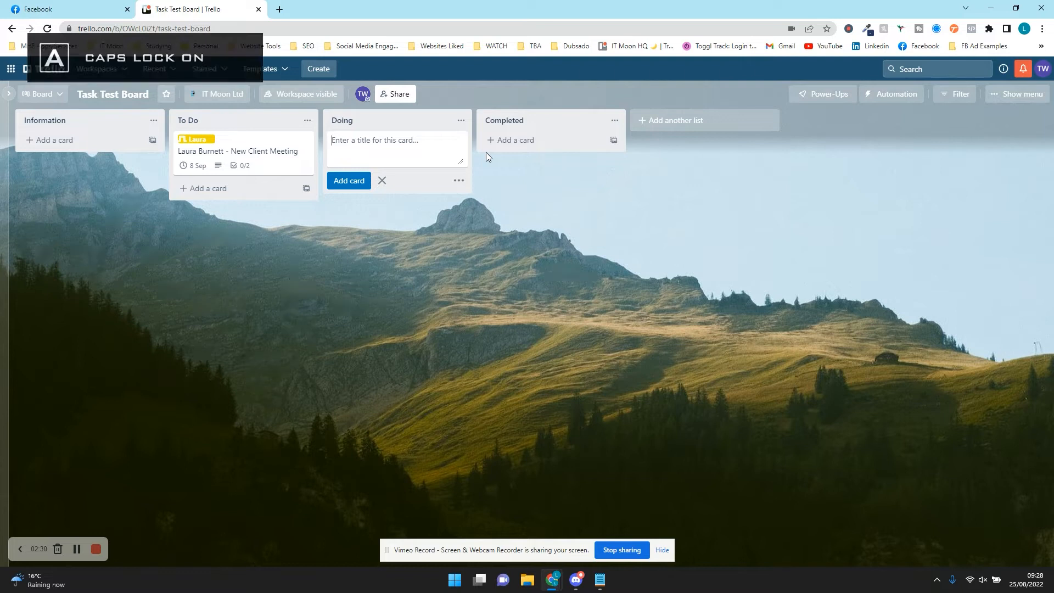
pyautogui.write('S')
pyautogui.press('capslock')
pyautogui.write('end weekly email')
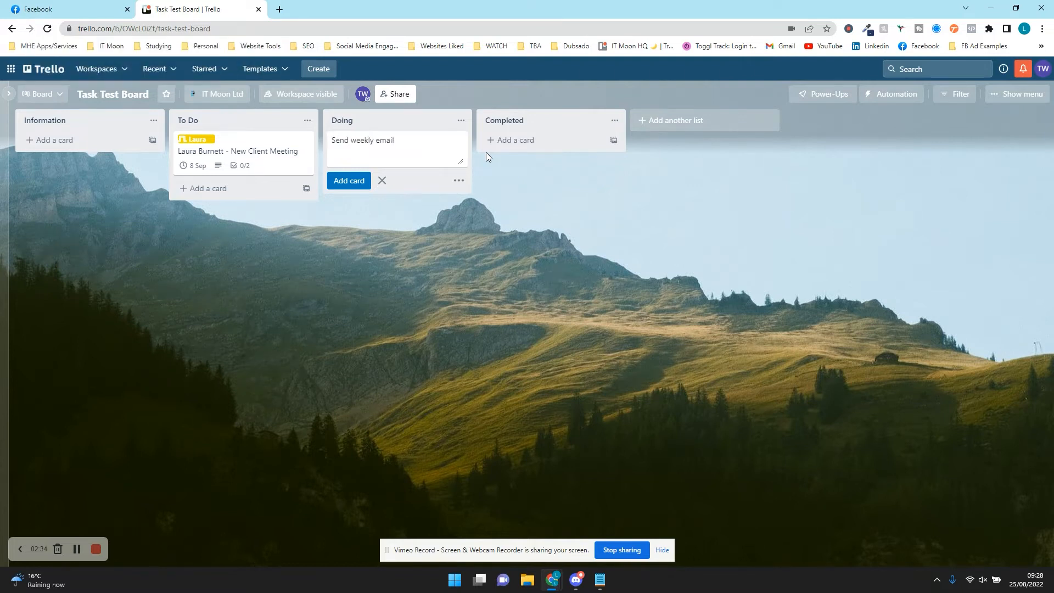
pyautogui.press('Return')
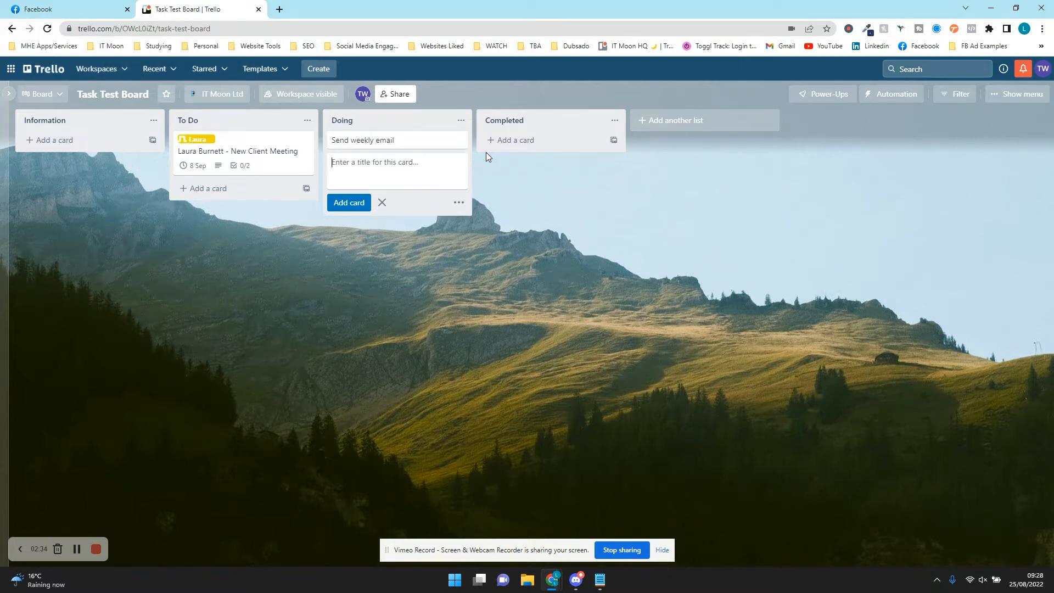
pyautogui.press('Escape')
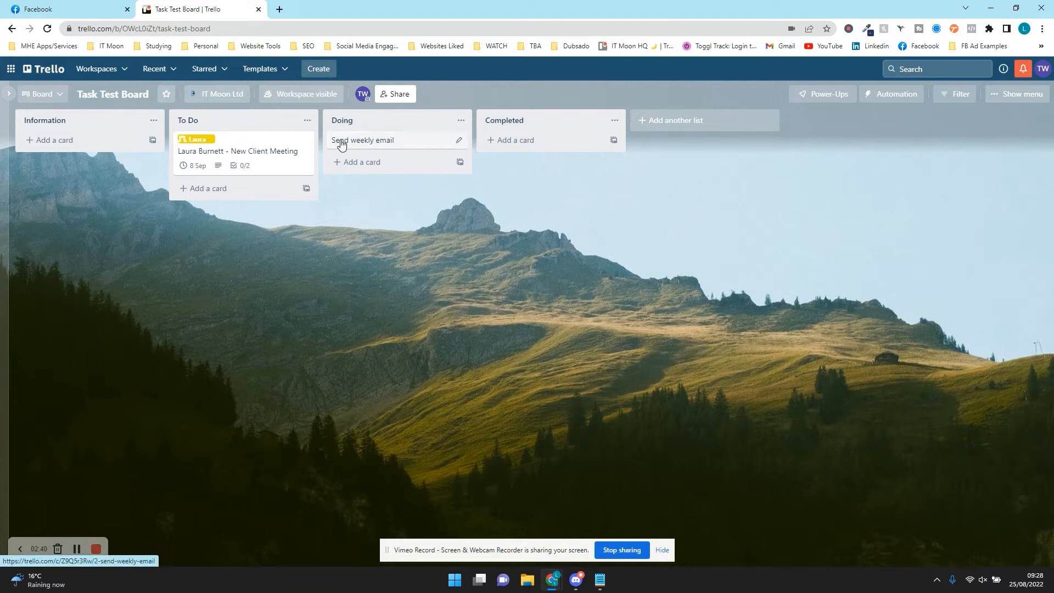
pyautogui.moveTo(437, 146); pyautogui.dragTo(336, 165)
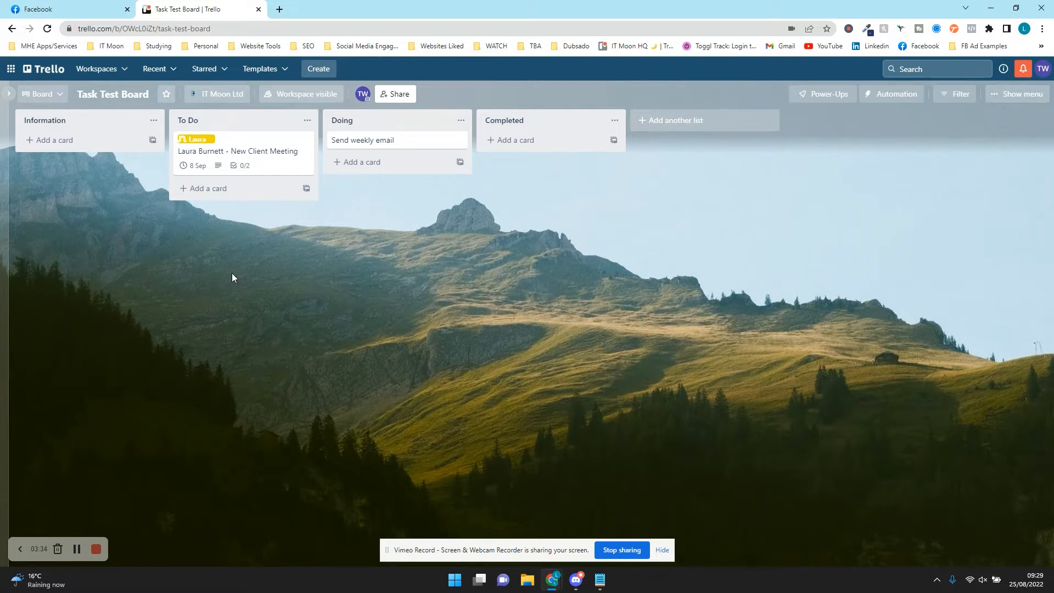
pyautogui.click(413, 143)
pyautogui.click(340, 199)
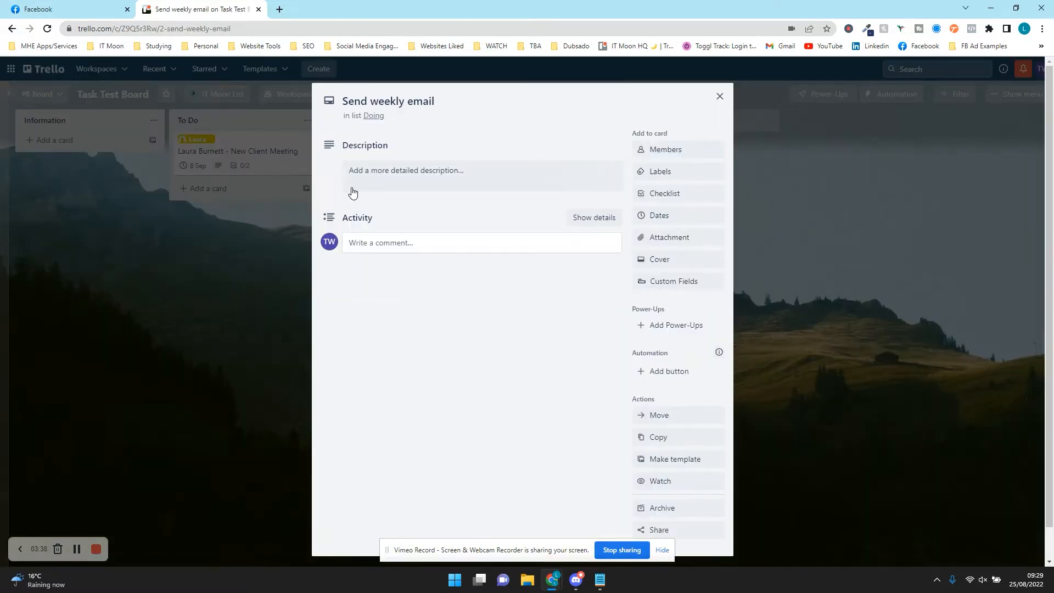
pyautogui.click(719, 96)
# From the "Send weekly email" card, name the green label "Completed" and save it
pyautogui.click(408, 148)
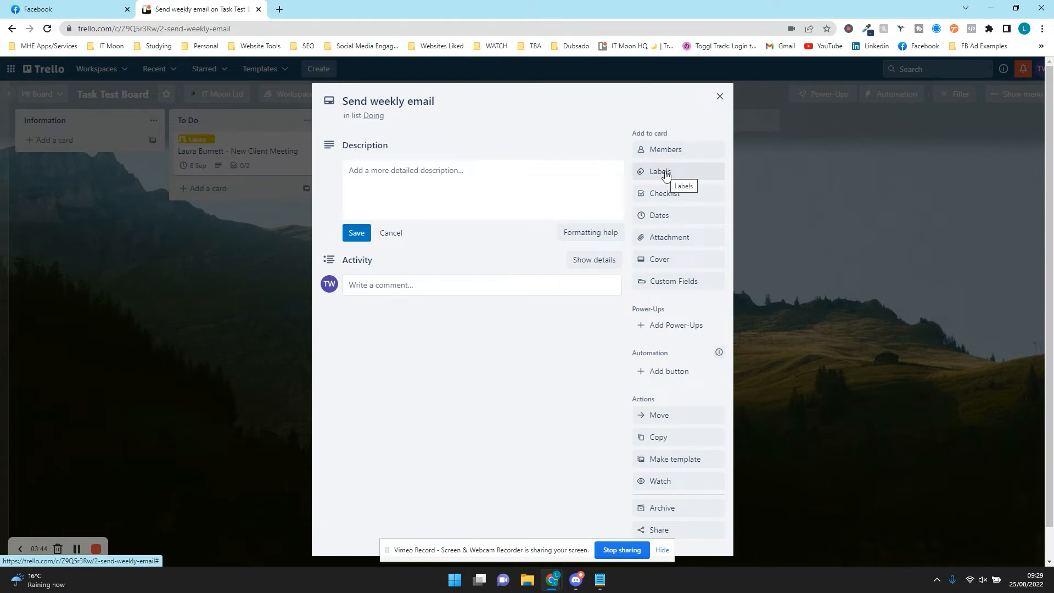
pyautogui.click(666, 174)
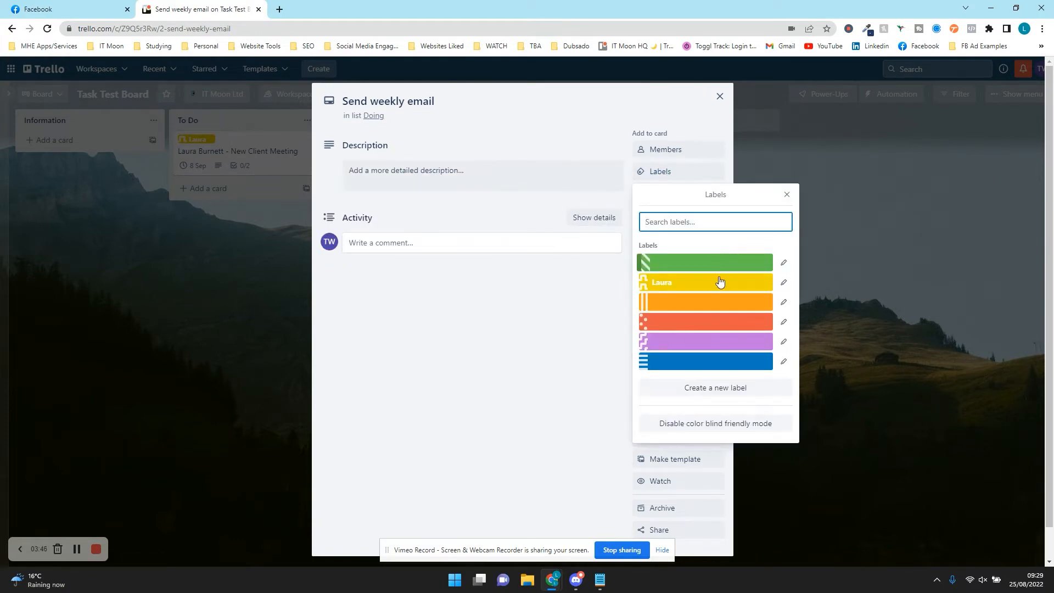
pyautogui.click(784, 263)
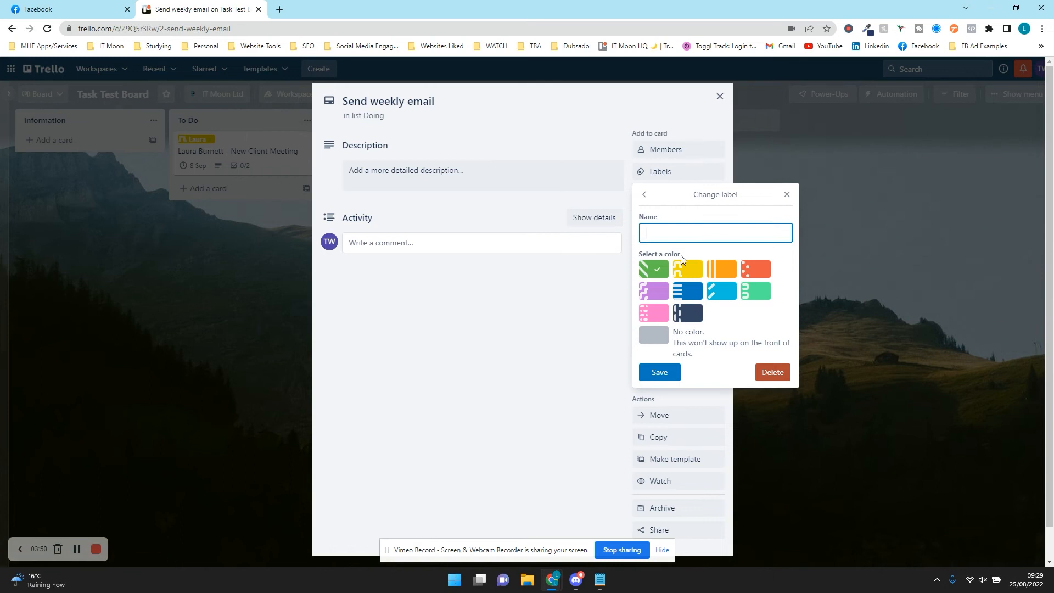
pyautogui.press('capslock')
pyautogui.write('C')
pyautogui.press('capslock')
pyautogui.write('ompleted')
pyautogui.click(656, 373)
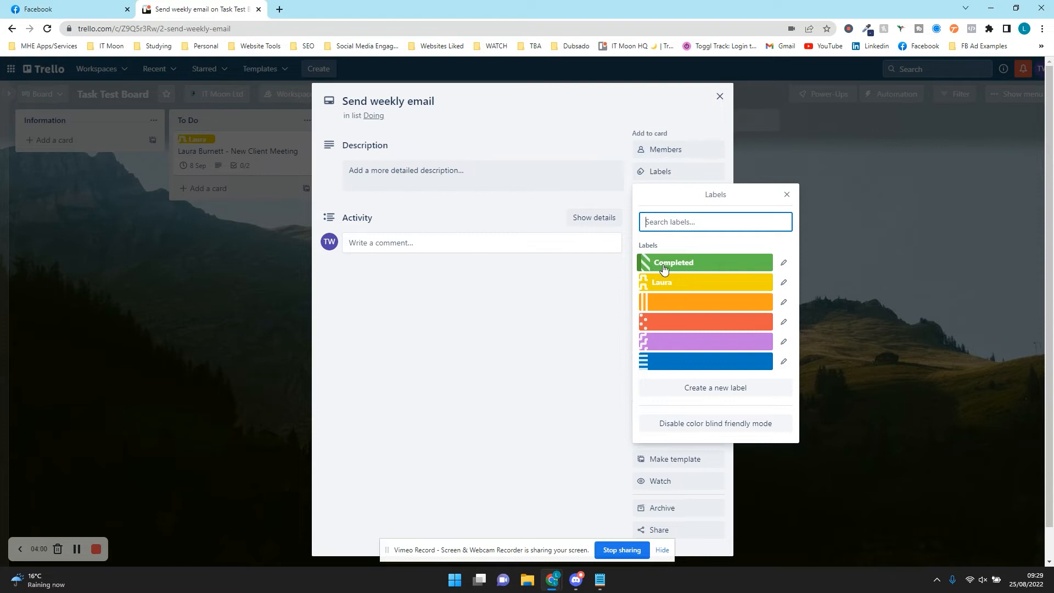
# Apply the green Completed label to the "Send weekly email" card and close the card
pyautogui.click(683, 267)
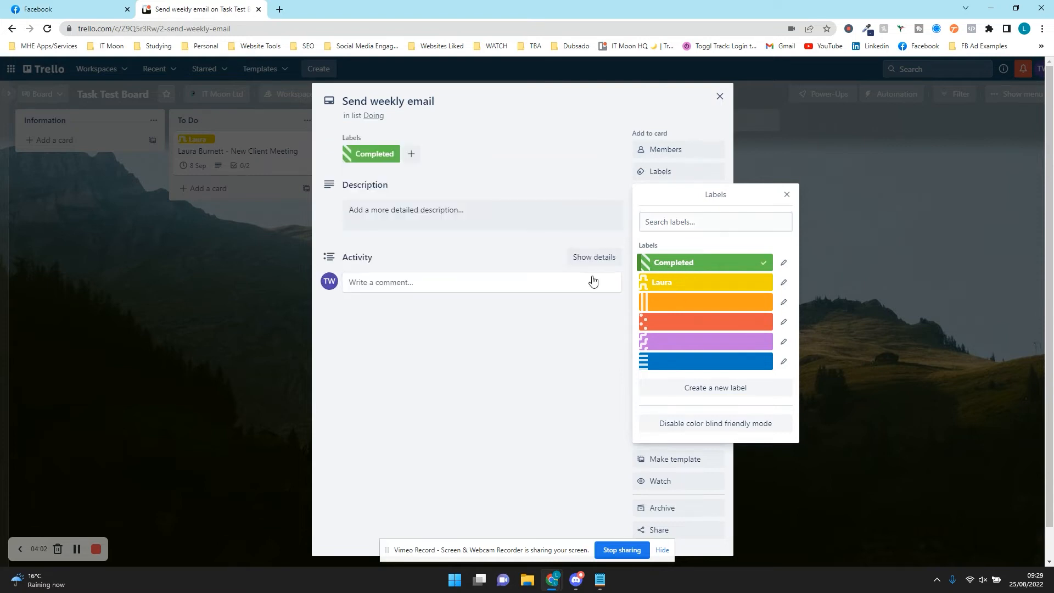
pyautogui.click(247, 311)
pyautogui.click(247, 314)
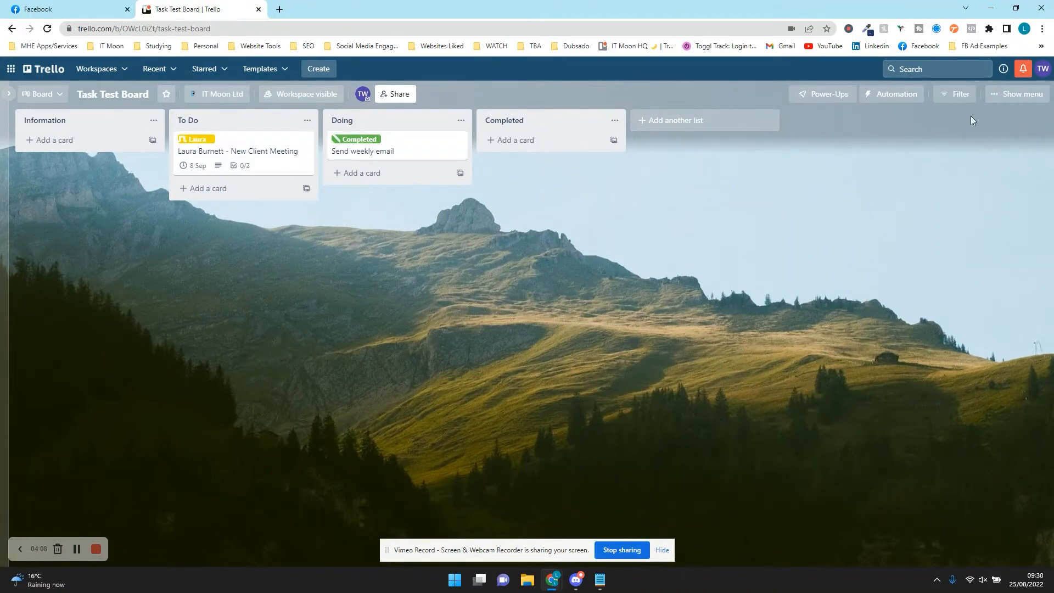
# In the board's label settings, name the orange label with the team member's first name and save it
pyautogui.click(1008, 96)
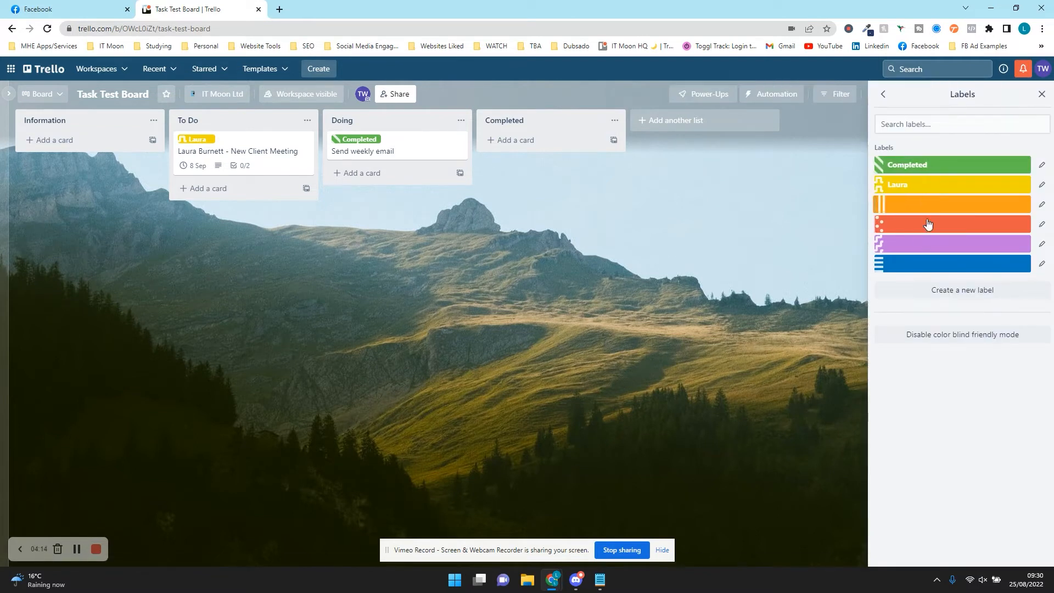
pyautogui.click(1015, 212)
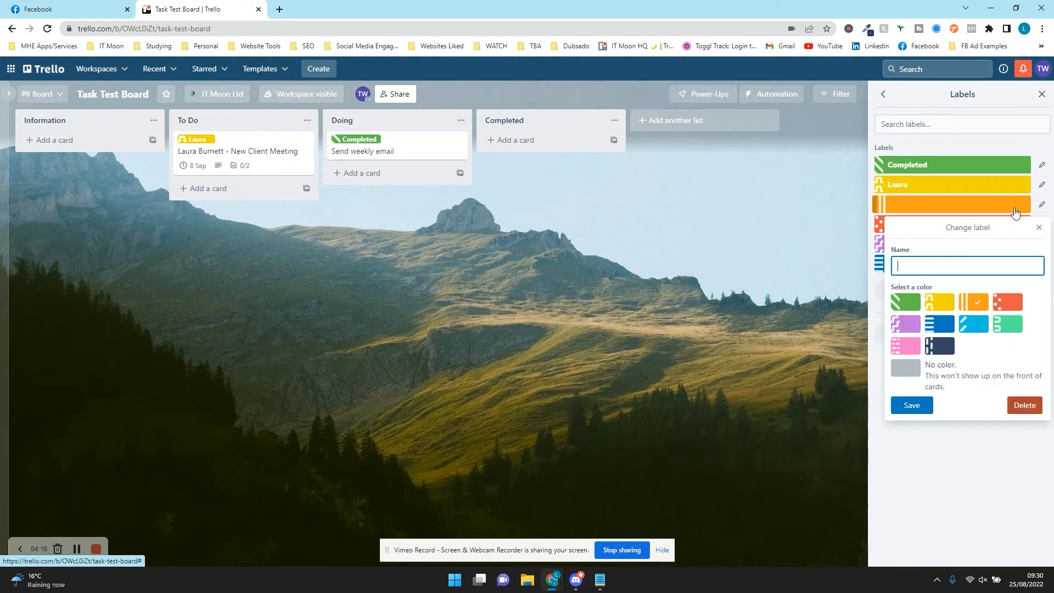
pyautogui.click(966, 265)
pyautogui.press('capslock')
pyautogui.write('A')
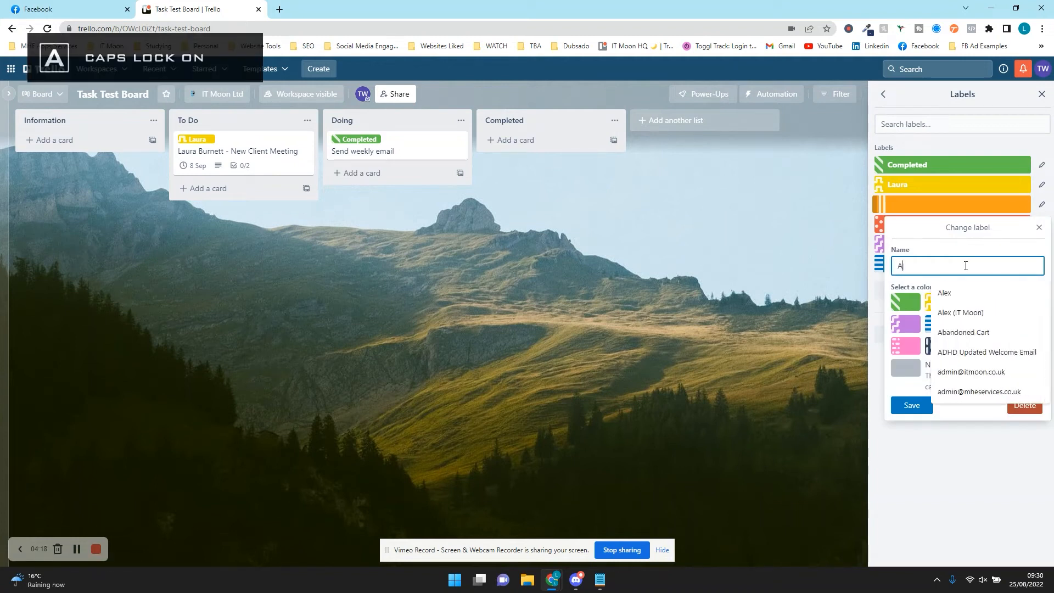
pyautogui.press('capslock')
pyautogui.write('le')
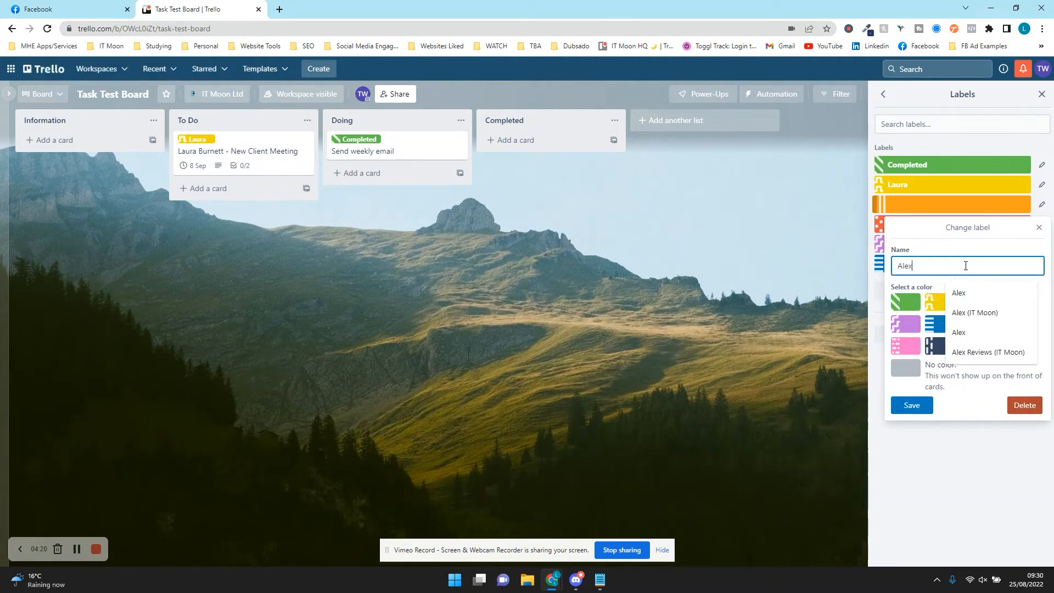
pyautogui.write('x')
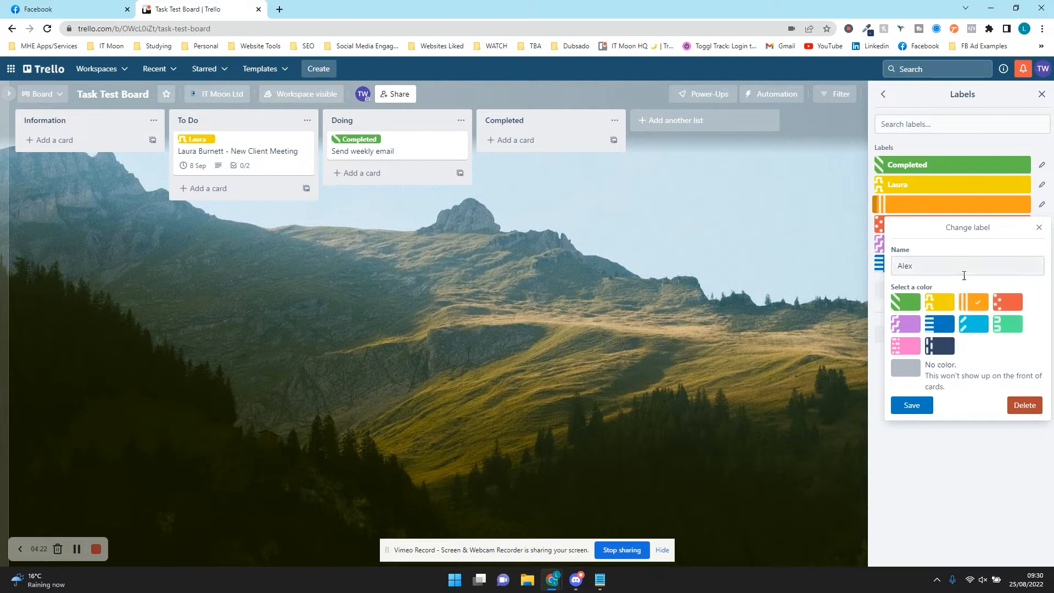
pyautogui.click(911, 406)
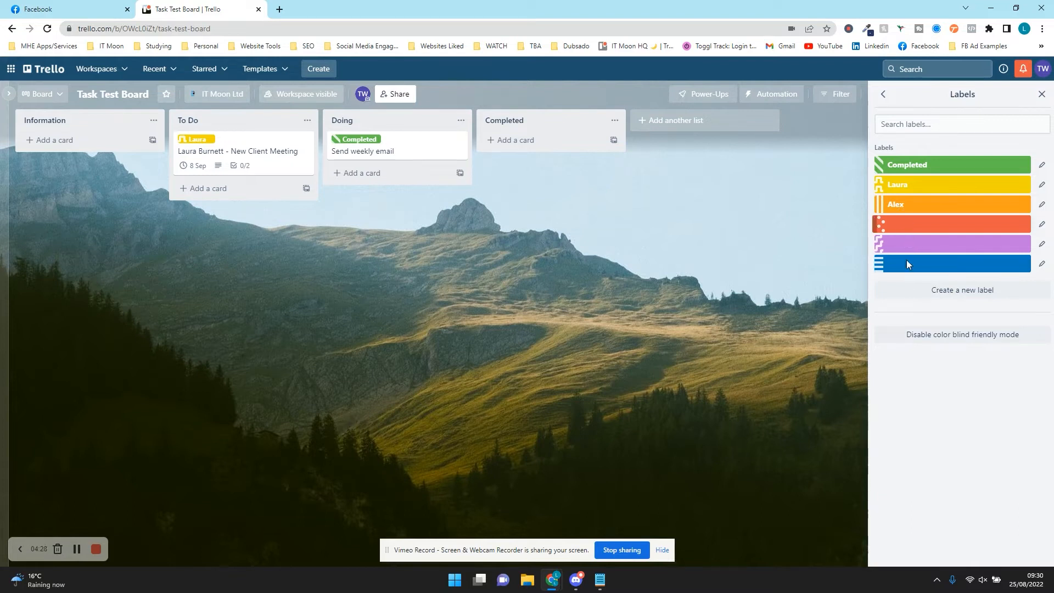
# Create a new orange label named "Test" for the board and close the label settings
pyautogui.click(943, 291)
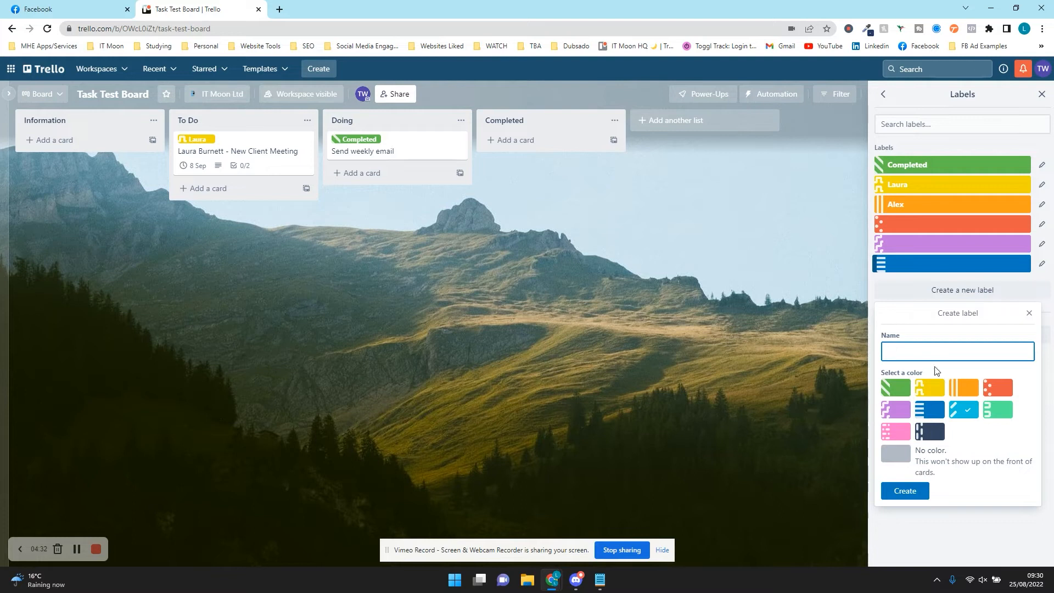
pyautogui.click(956, 381)
pyautogui.click(951, 352)
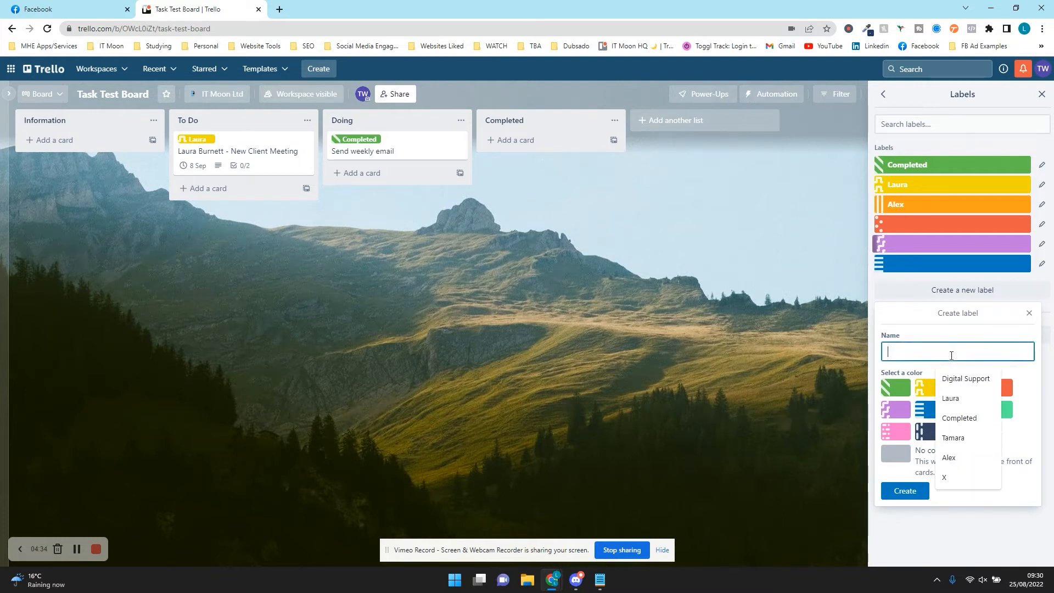
pyautogui.press('capslock')
pyautogui.write('T')
pyautogui.press('capslock')
pyautogui.write('est')
pyautogui.press('Return')
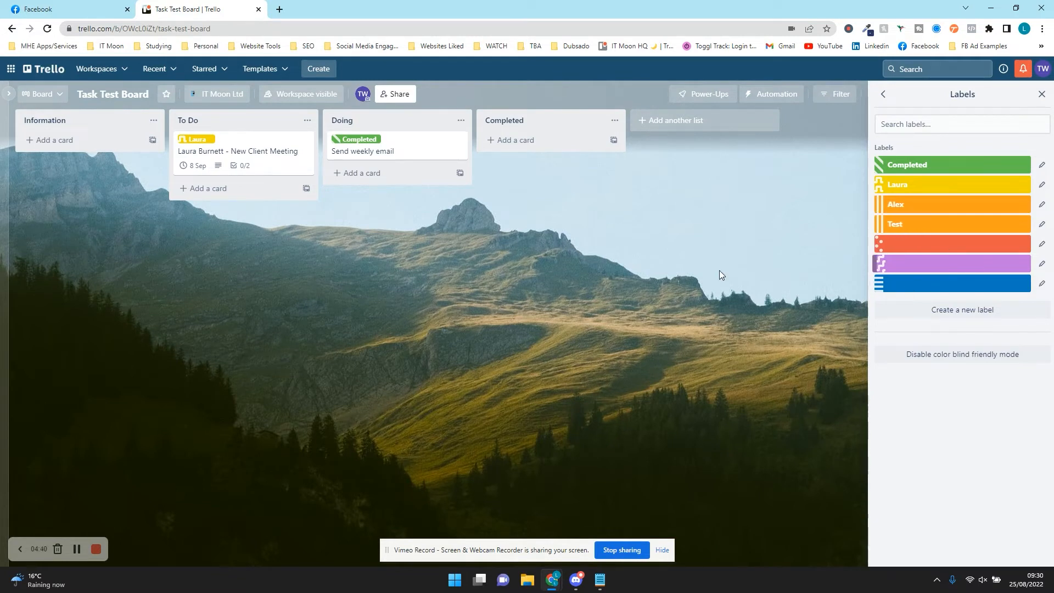
pyautogui.click(1041, 97)
pyautogui.rightClick(422, 154)
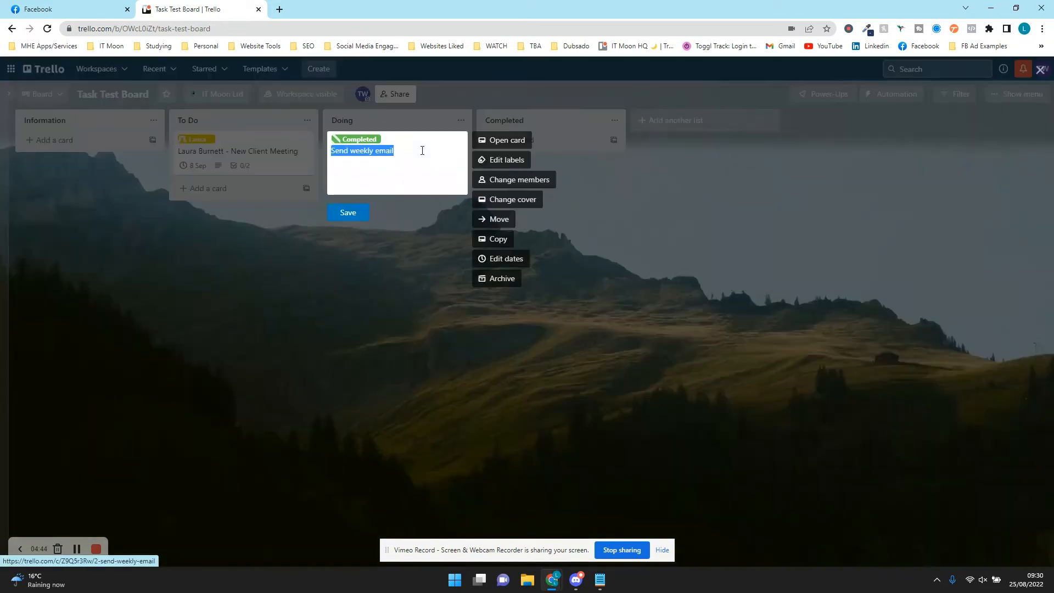
pyautogui.click(497, 159)
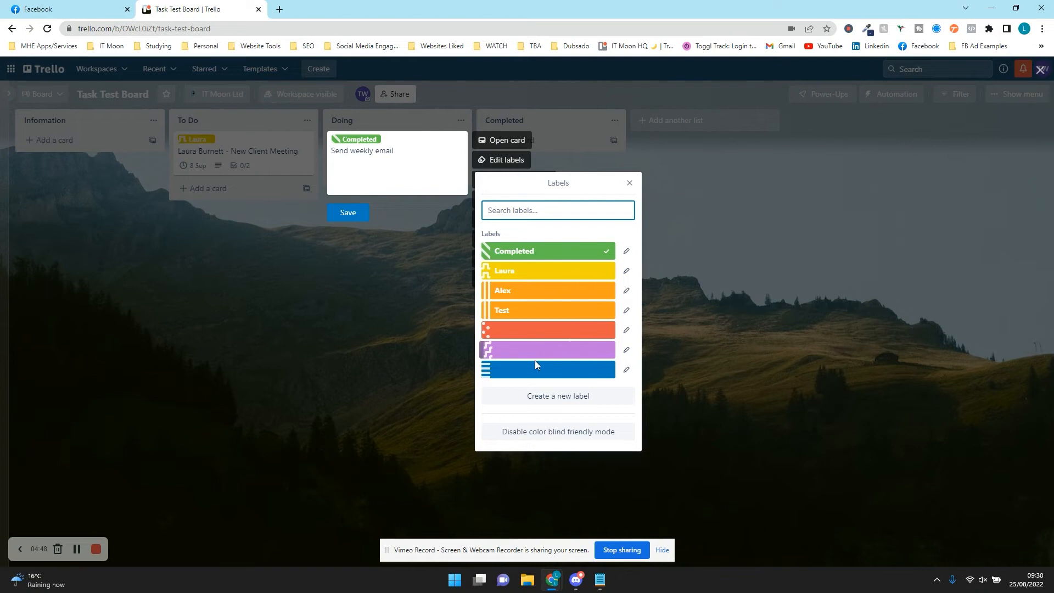
pyautogui.click(347, 353)
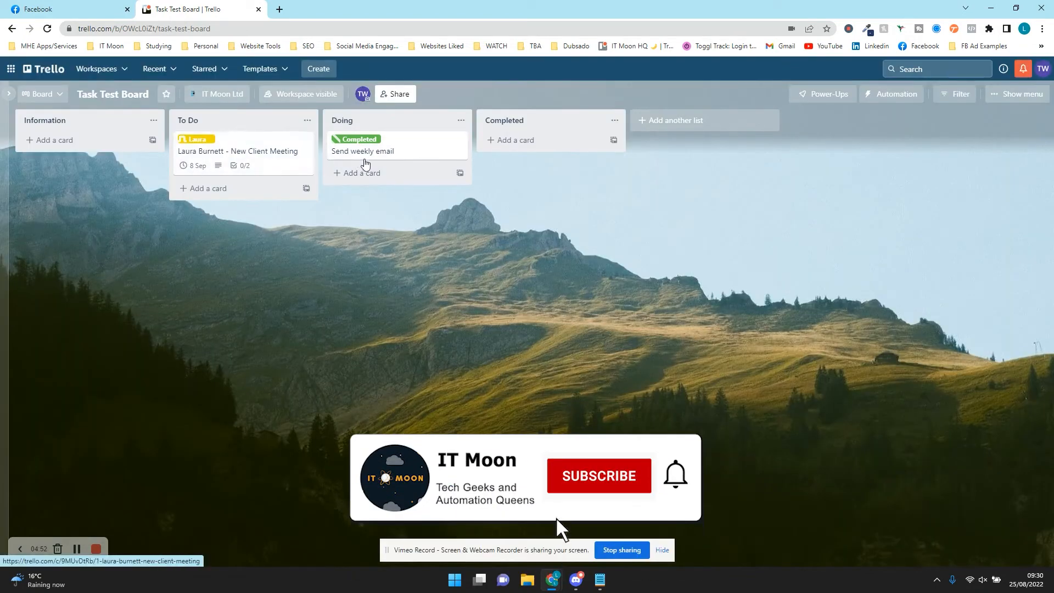
# Apply the yellow team-member label to the "Send weekly email" card and check the labels inside the card
pyautogui.click(459, 140)
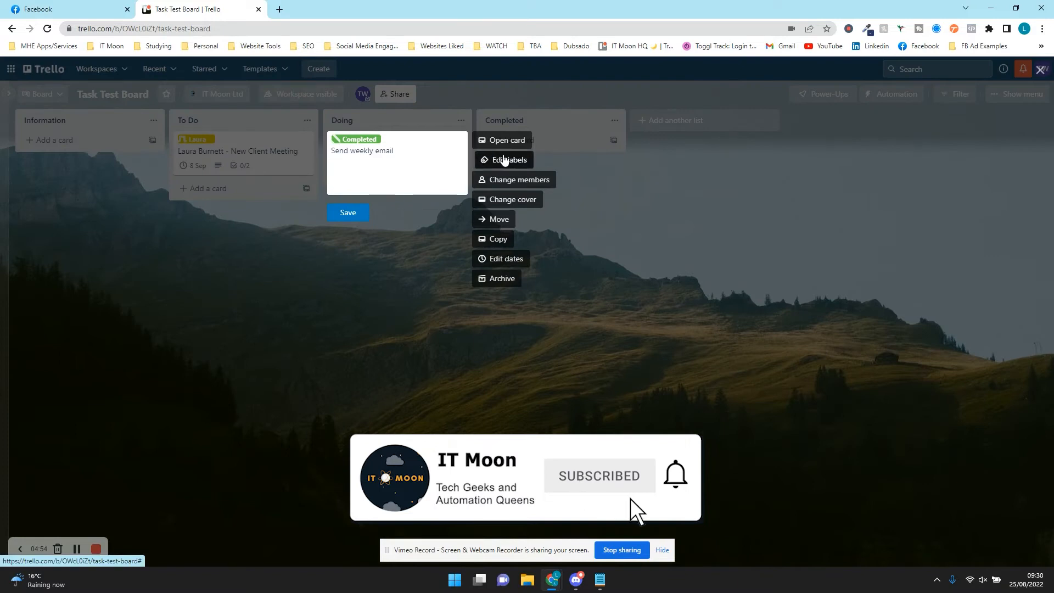
pyautogui.click(509, 159)
pyautogui.click(513, 273)
pyautogui.click(407, 285)
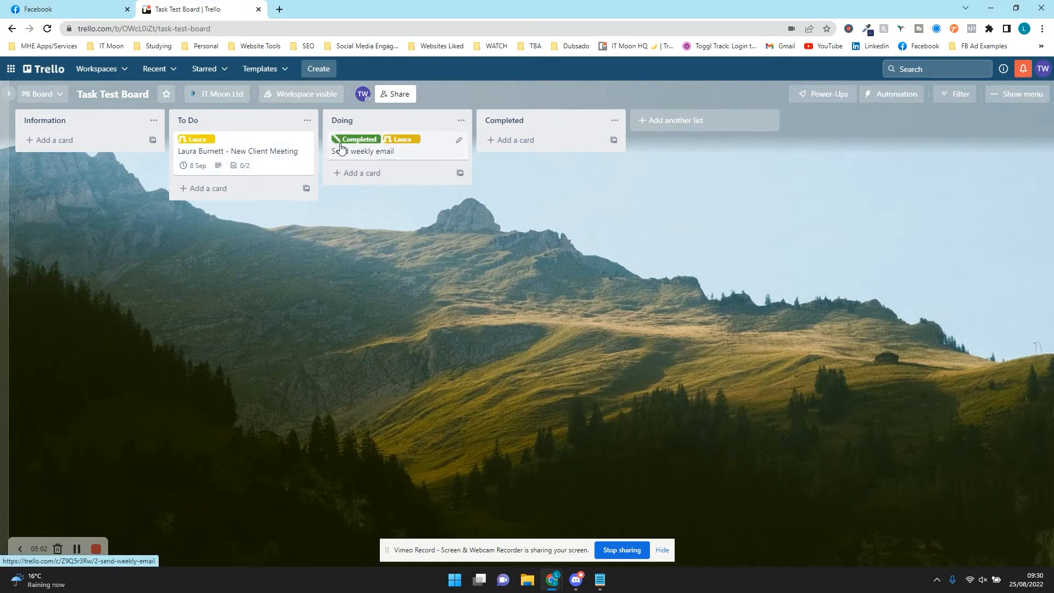
pyautogui.click(395, 157)
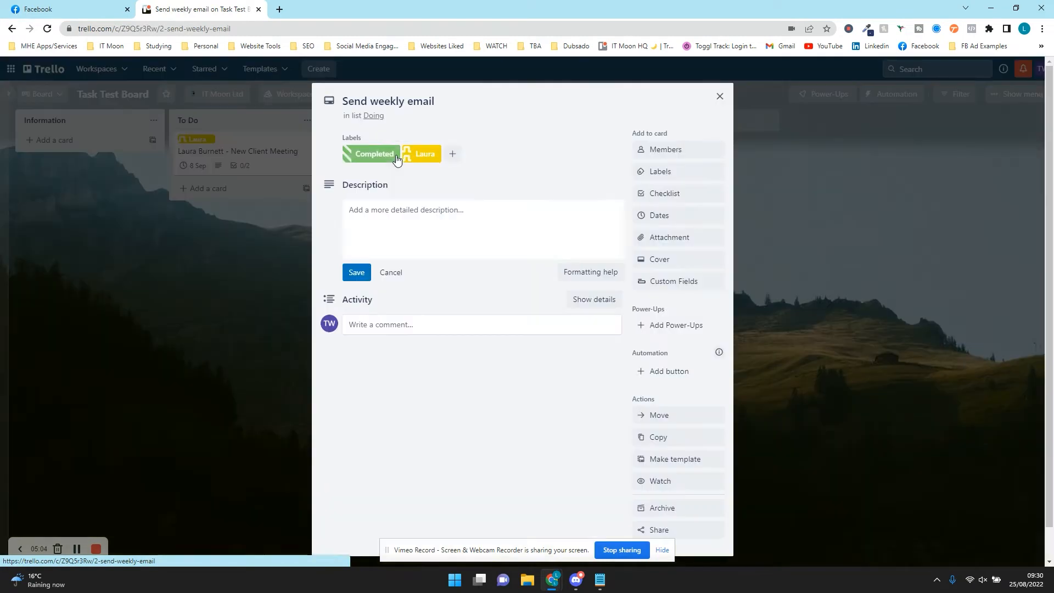
pyautogui.click(278, 274)
pyautogui.click(254, 222)
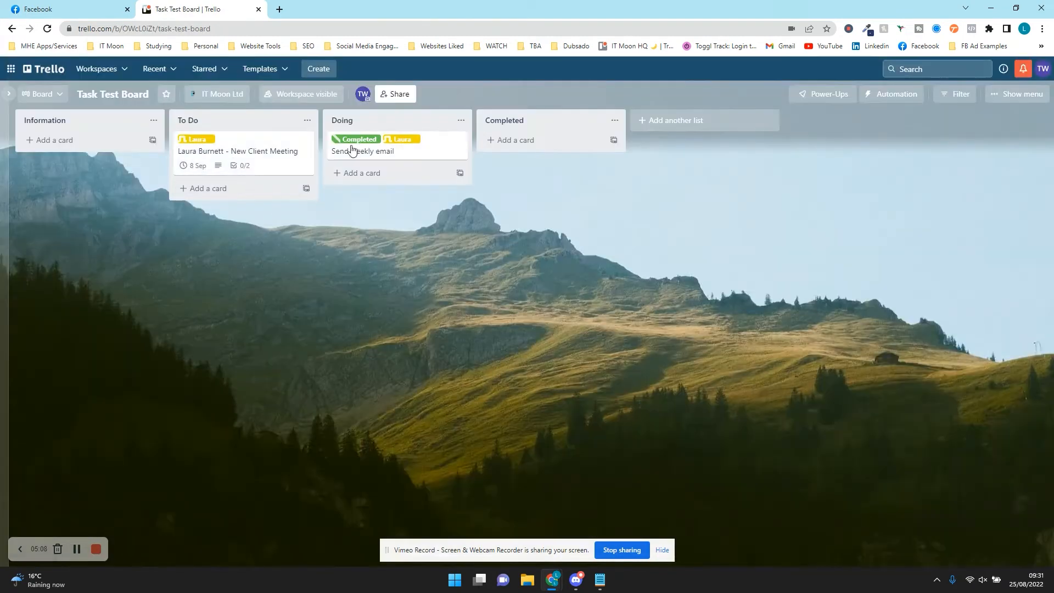
# Write "Send the weekly email for IT Moon." in the description of the "Send weekly email" card
pyautogui.click(419, 159)
pyautogui.click(374, 247)
pyautogui.press('capslock')
pyautogui.write('L')
pyautogui.press('capslock')
pyautogui.write('oging')
pyautogui.press('BackSpace')
pyautogui.press('BackSpace')
pyautogui.press('BackSpace')
pyautogui.press('BackSpace')
pyautogui.press('BackSpace')
pyautogui.press('BackSpace')
pyautogui.press('capslock')
pyautogui.write('S')
pyautogui.press('capslock')
pyautogui.write('end the weekly ermai')
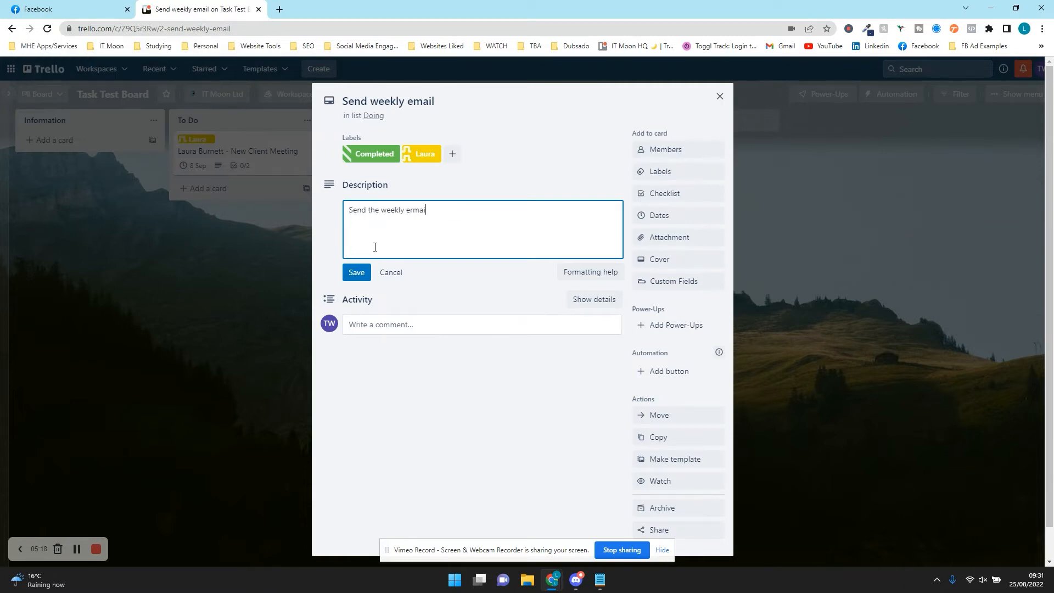
pyautogui.write('mail for')
pyautogui.press('capslock')
pyautogui.write('IT')
pyautogui.press('capslock')
pyautogui.write('Moon')
# Add two separate bold Markdown lines, "efrere" and "test", below the description sentence and save the description
pyautogui.press('Return')
pyautogui.press('Return')
pyautogui.write('****')
pyautogui.press('Left')
pyautogui.press('Left')
pyautogui.write('efrere')
pyautogui.press('Return')
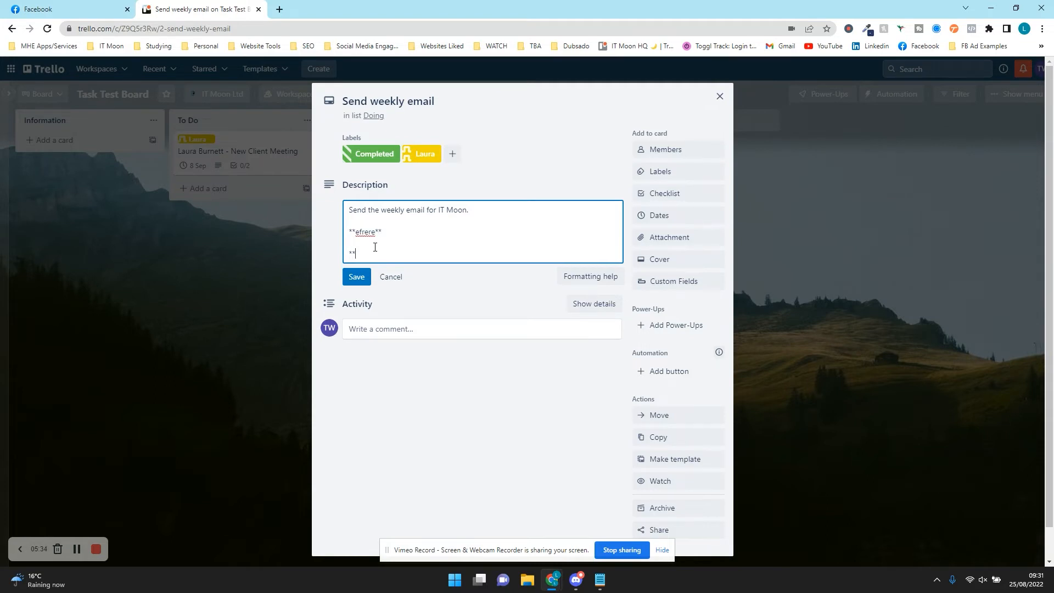
pyautogui.write('**test**')
pyautogui.press('Return')
pyautogui.click(361, 288)
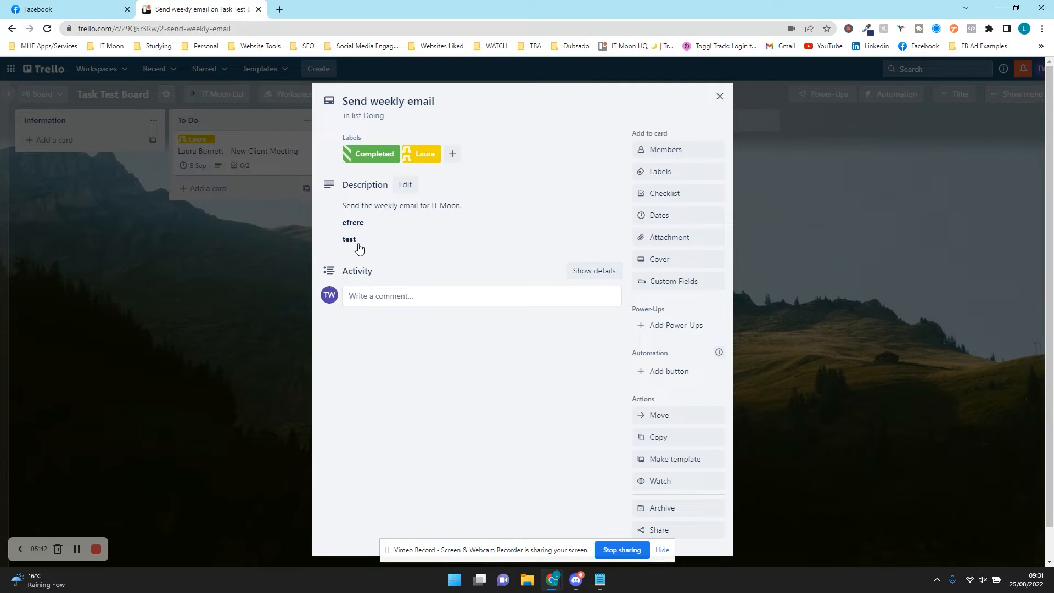
# Review the Markdown formatting help and the description's source text, then close the card
pyautogui.click(362, 231)
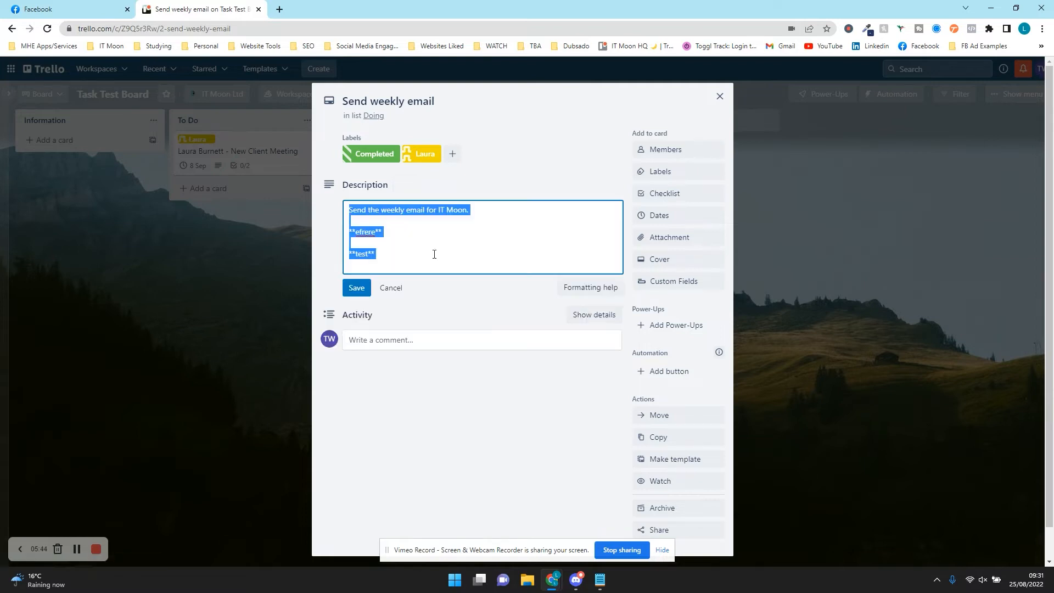
pyautogui.click(571, 287)
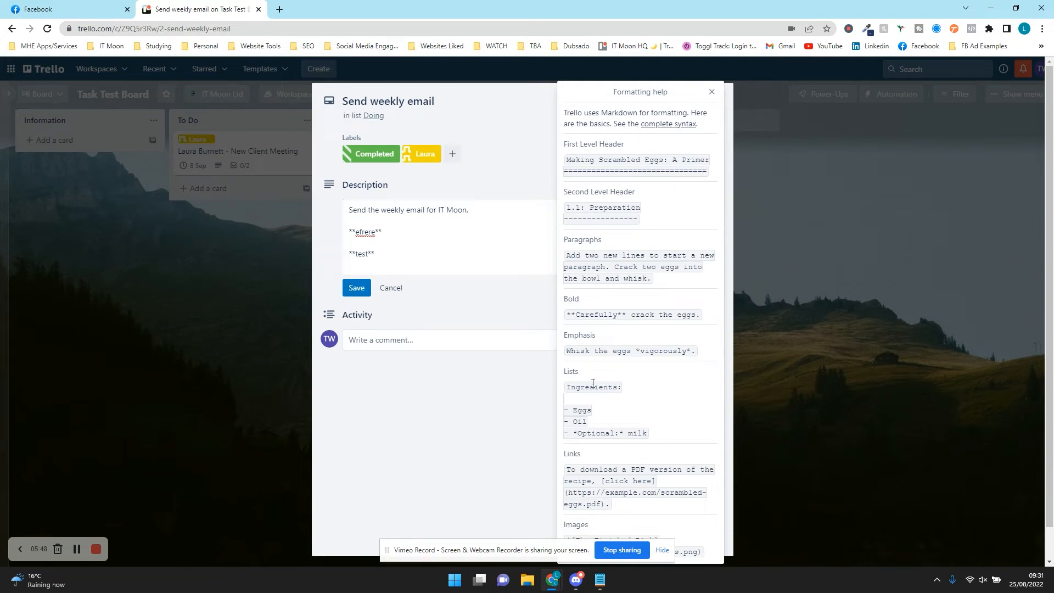
pyautogui.click(512, 465)
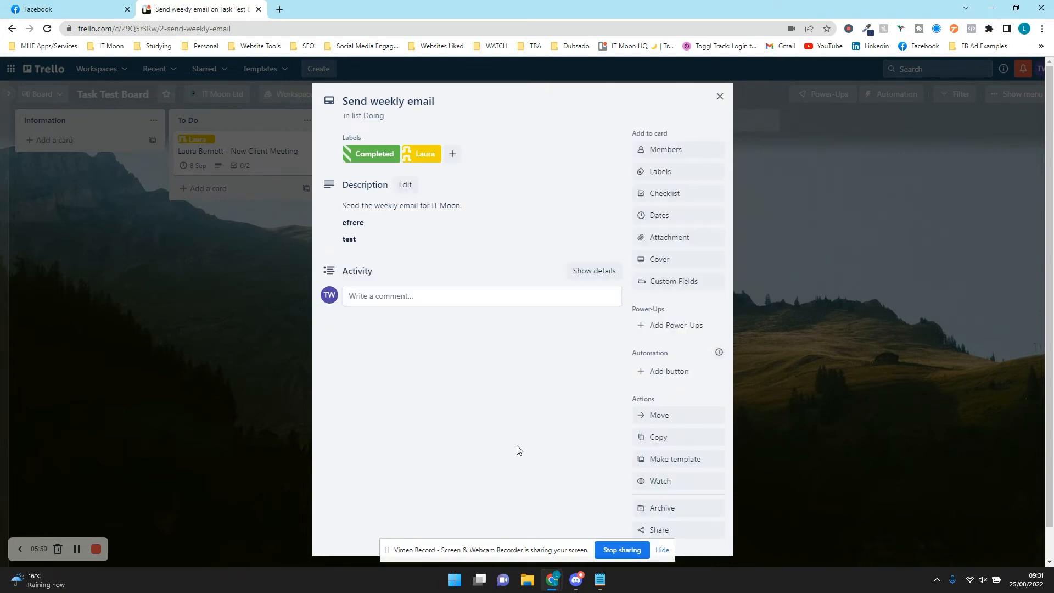
pyautogui.click(404, 228)
pyautogui.click(406, 236)
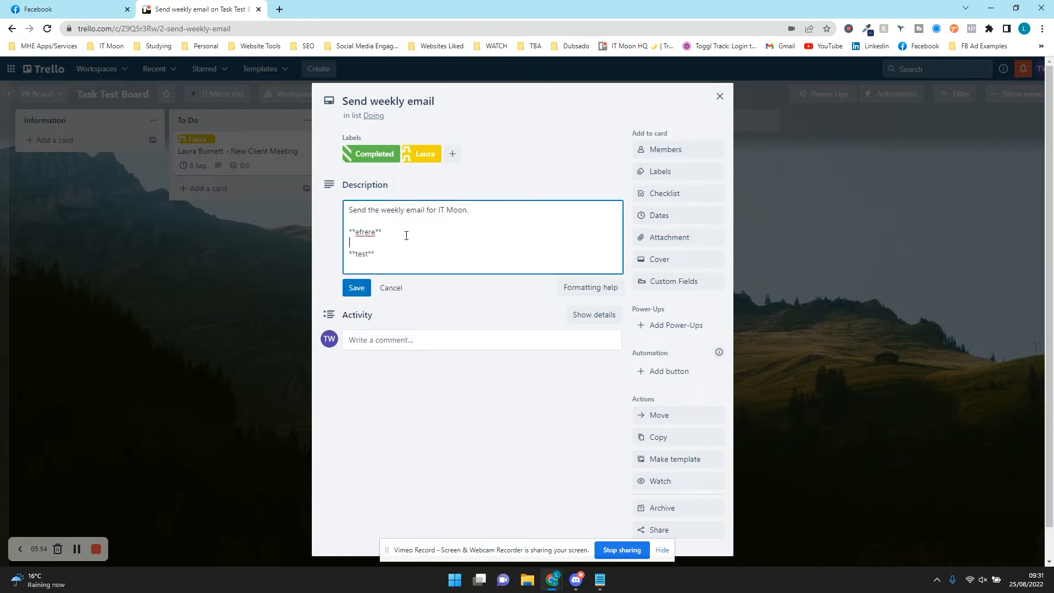
pyautogui.click(356, 288)
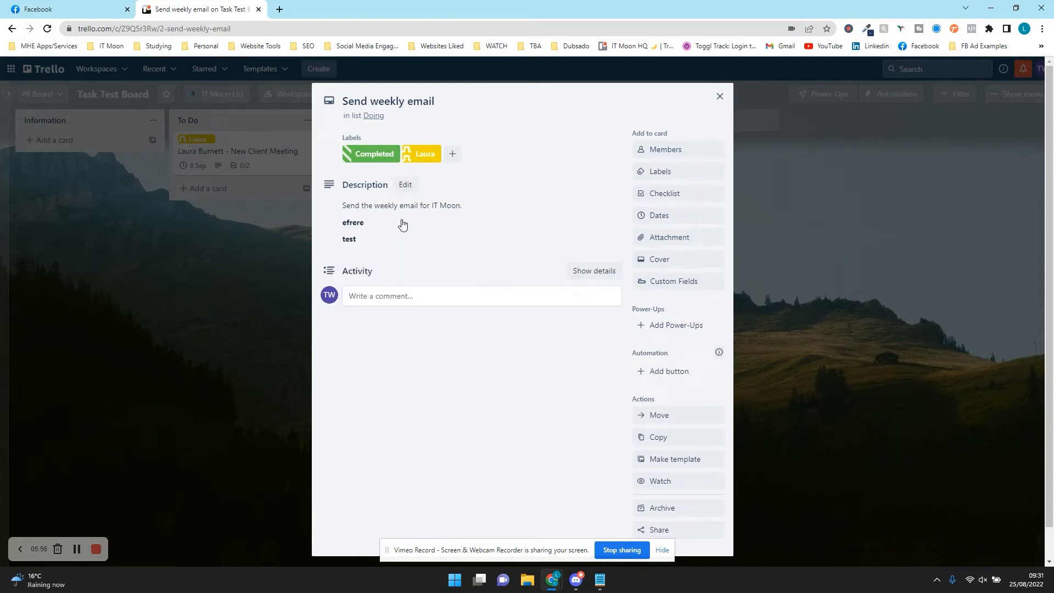
pyautogui.click(228, 351)
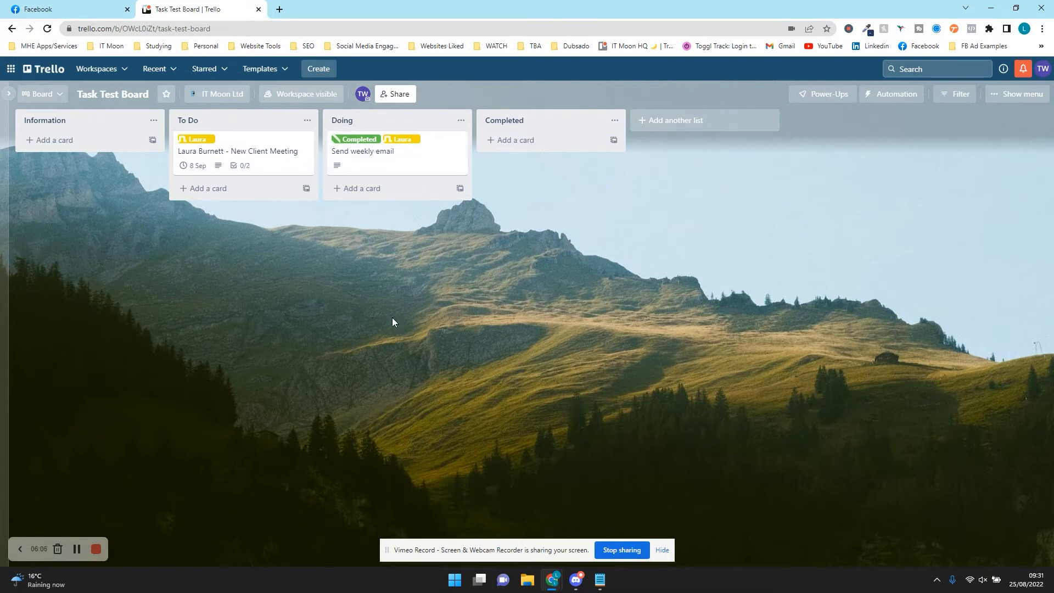
# Add a card titled "Connect to 10 people on LinkedIn" to the Doing list
pyautogui.click(373, 189)
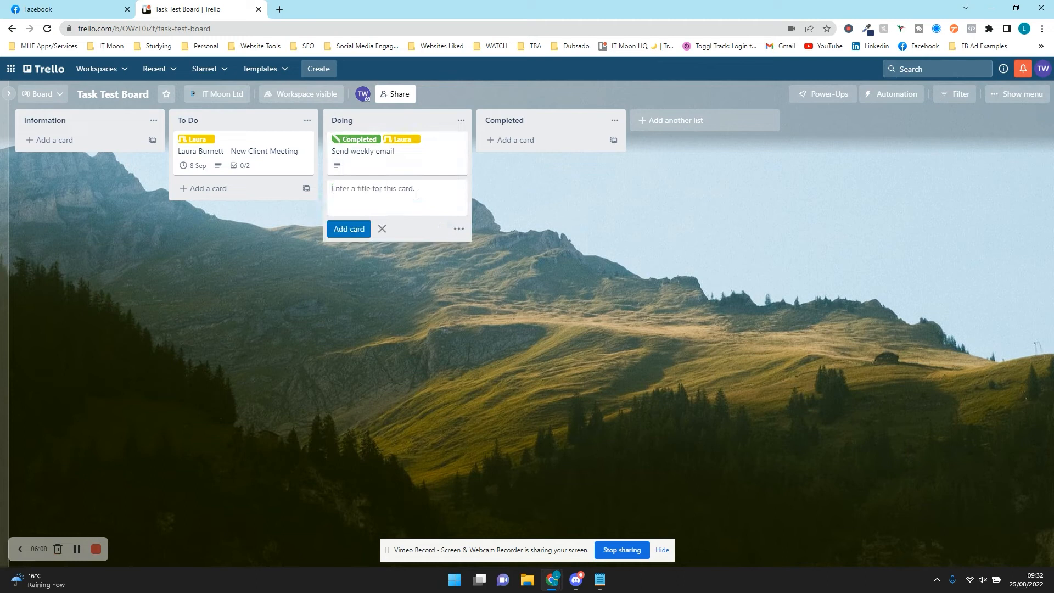
pyautogui.write('S')
pyautogui.press('BackSpace')
pyautogui.write('Connect to 10')
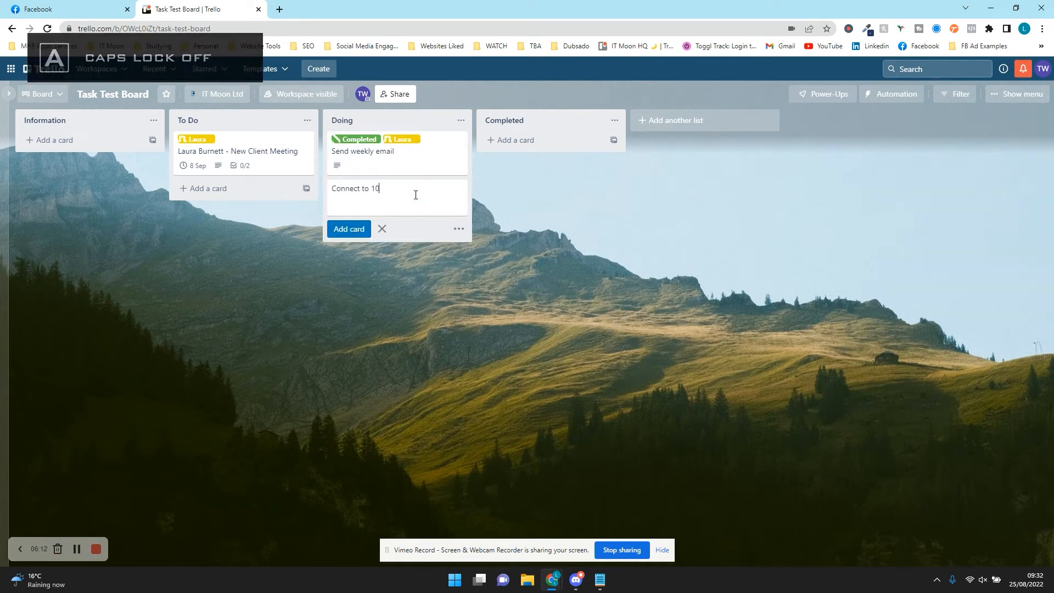
pyautogui.write(' people on')
pyautogui.press('capslock')
pyautogui.write('L')
pyautogui.press('capslock')
pyautogui.write('inkedIn')
pyautogui.press('Return')
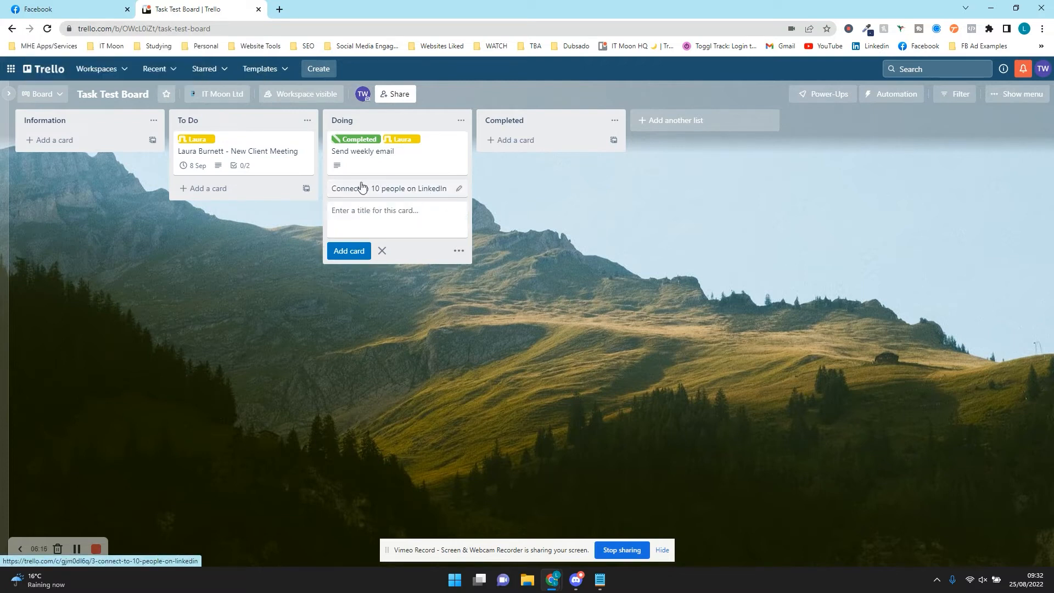
# Add a checklist titled "Weekly Email" to the "Send weekly email" card, copying its items from the "Follow Up" checklist
pyautogui.click(376, 170)
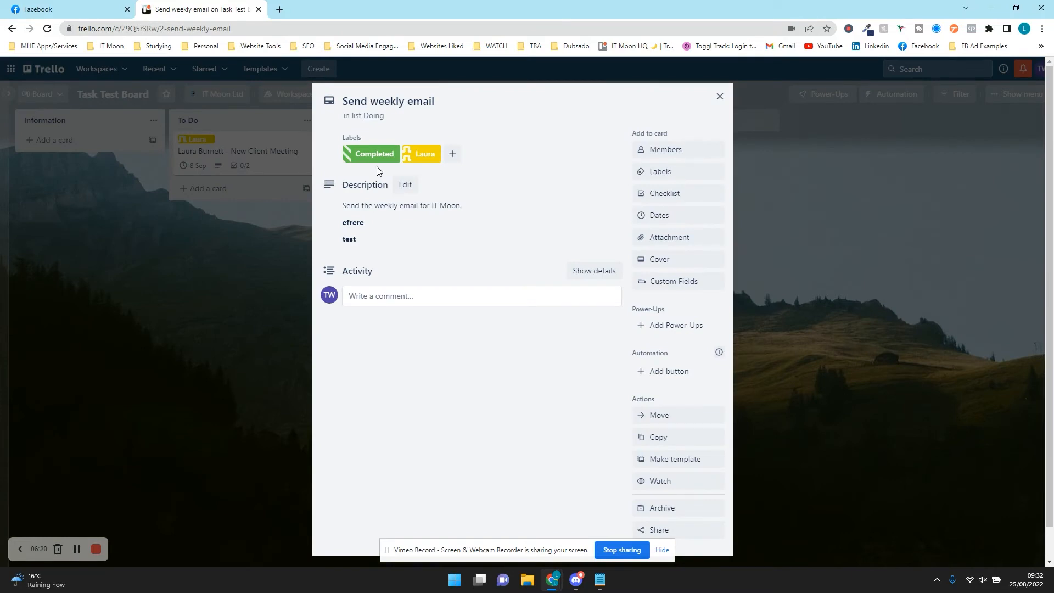
pyautogui.click(661, 196)
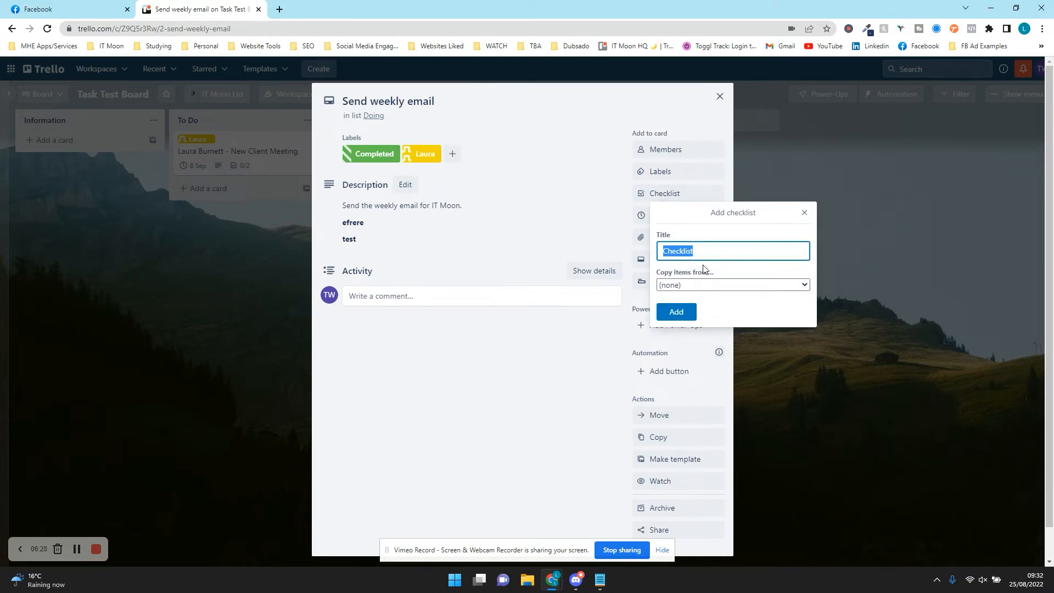
pyautogui.press('capslock')
pyautogui.write('Weekly')
pyautogui.press('capslock')
pyautogui.press('capslock')
pyautogui.write('Email')
pyautogui.click(705, 285)
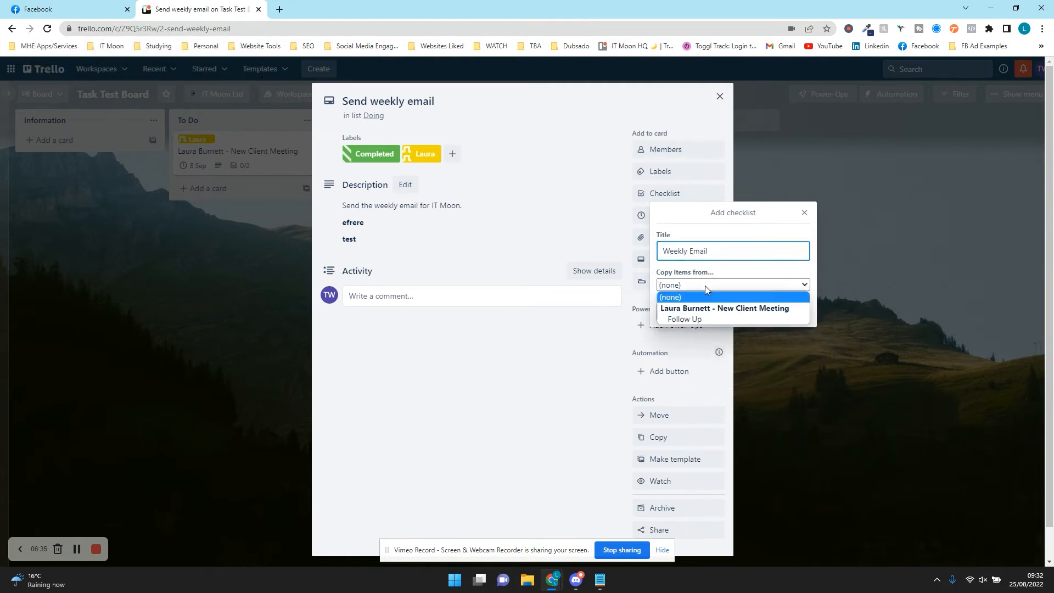
pyautogui.click(710, 318)
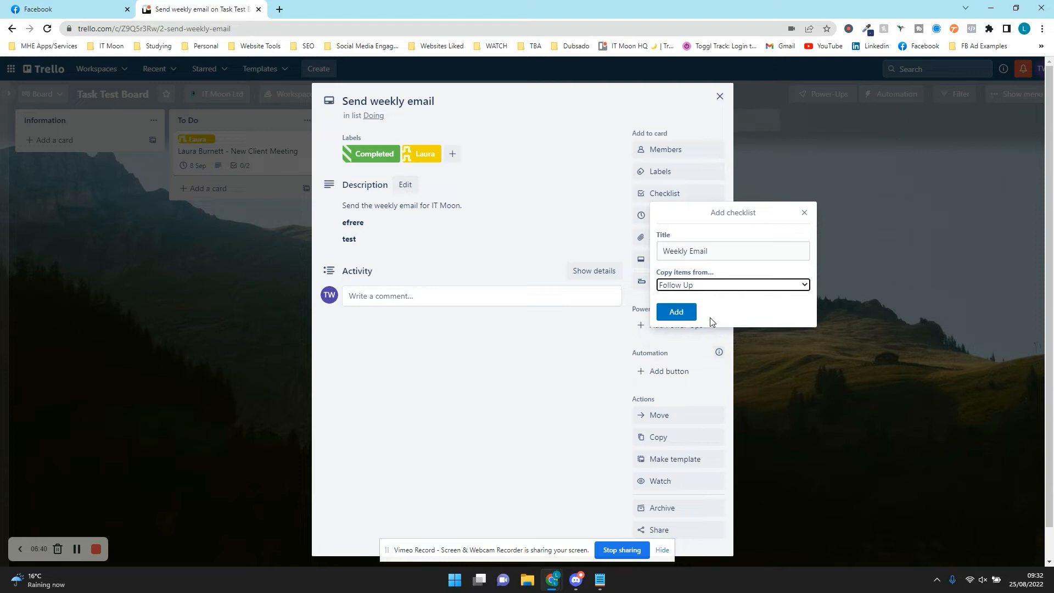
pyautogui.click(681, 317)
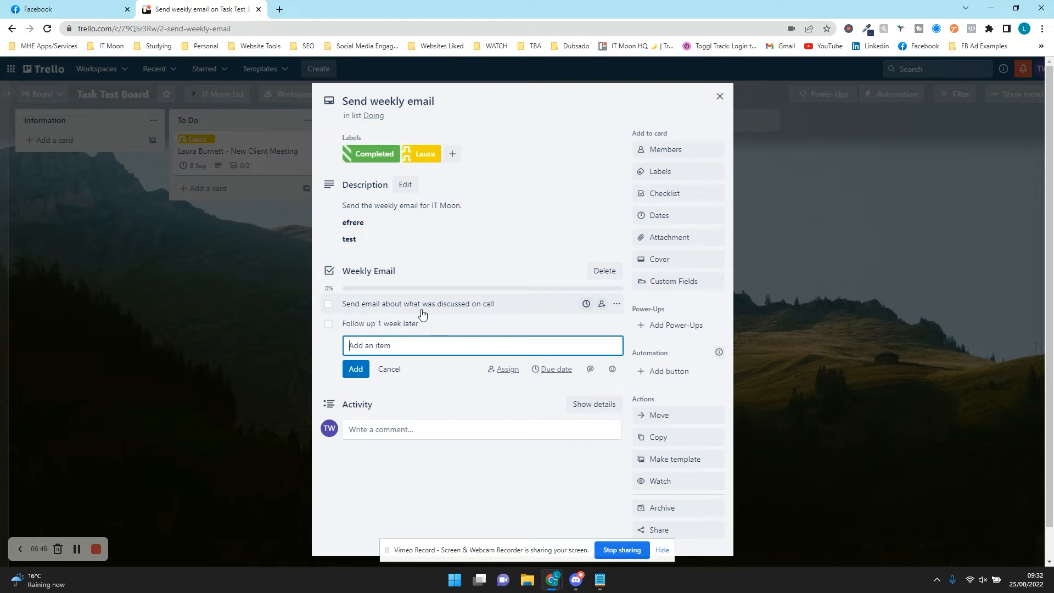
# Delete both copied items from the Weekly Email checklist
pyautogui.click(615, 305)
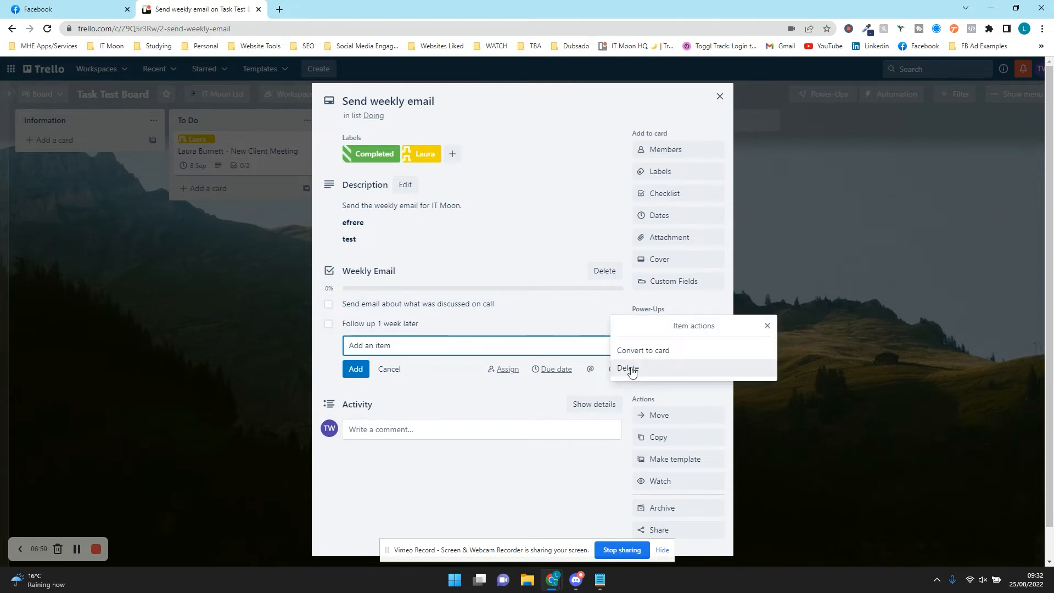
pyautogui.click(631, 369)
pyautogui.click(617, 304)
pyautogui.click(644, 368)
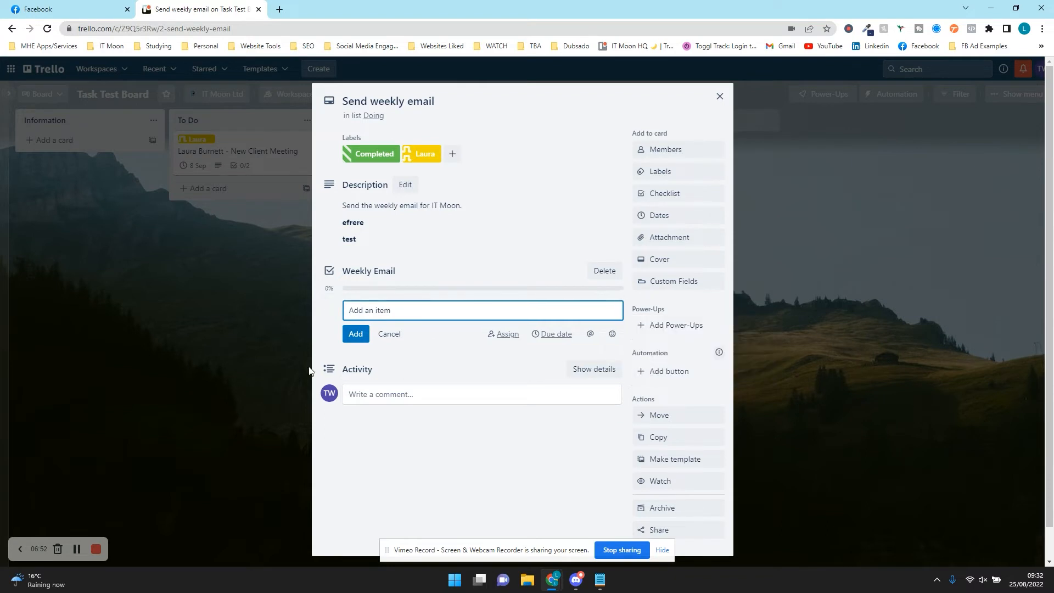
pyautogui.click(673, 196)
pyautogui.click(553, 392)
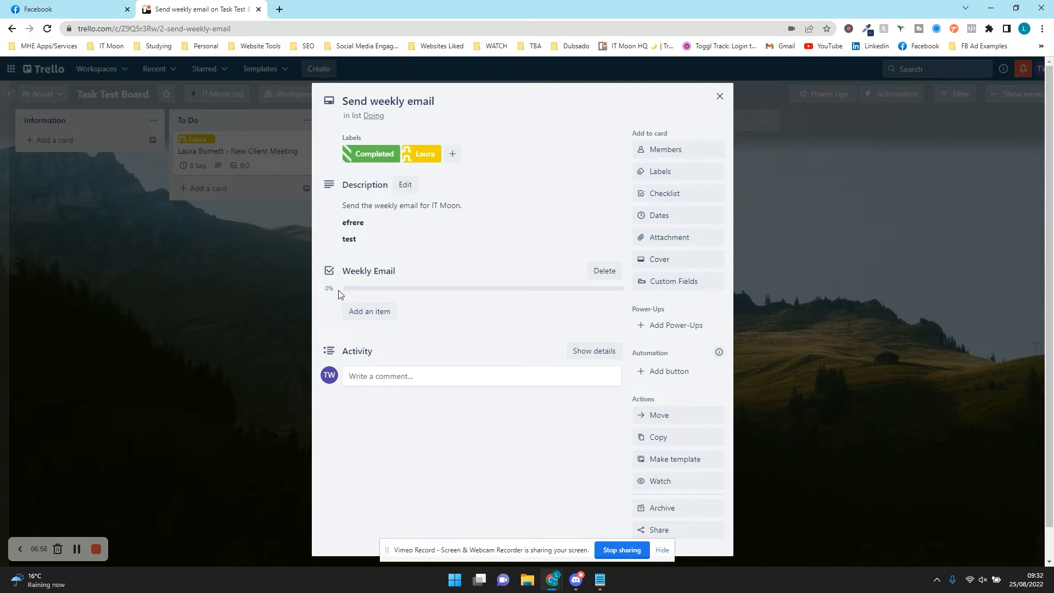
# Add the item "Login to Activecampaign" to the Weekly Email checklist
pyautogui.click(369, 313)
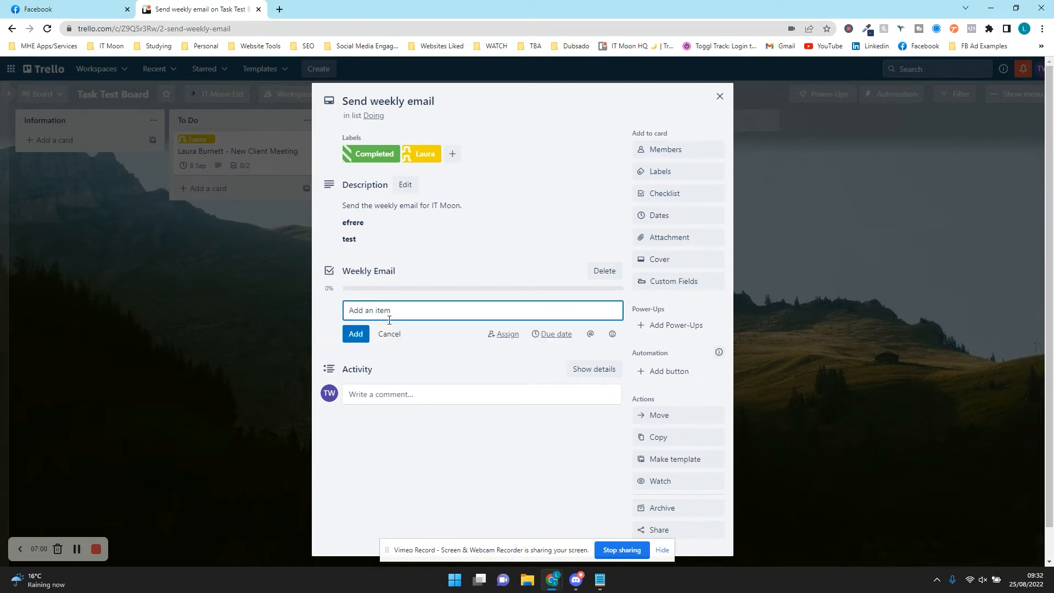
pyautogui.write('Login to Actice')
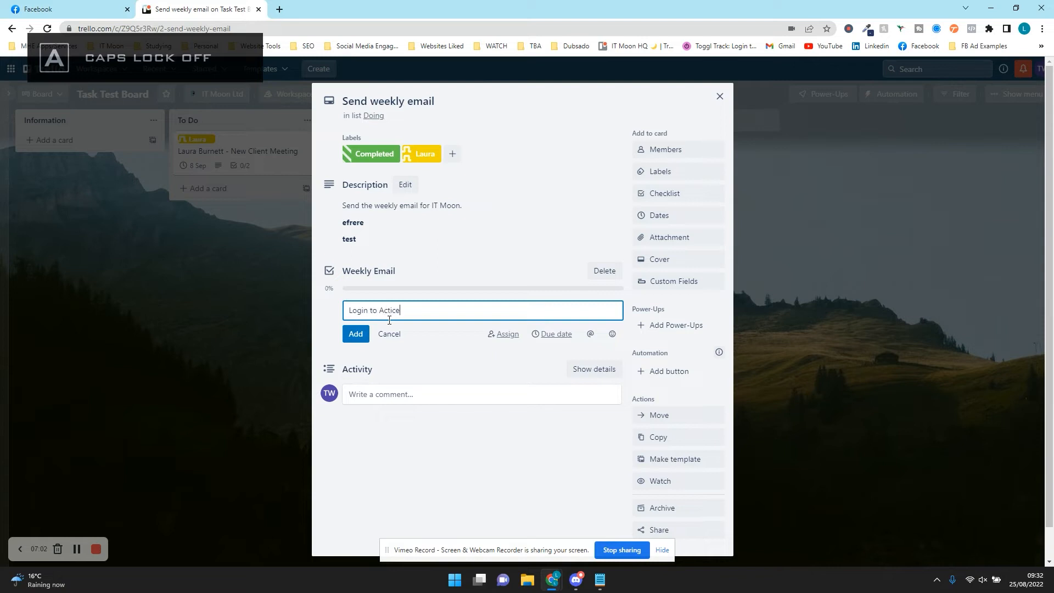
pyautogui.write('ca')
pyautogui.press('BackSpace')
pyautogui.press('BackSpace')
pyautogui.press('BackSpace')
pyautogui.write('vecampaign')
pyautogui.press('Return')
# Add the checklist item "Create a campaign using weekly email template"
pyautogui.press('capslock')
pyautogui.write('C')
pyautogui.press('capslock')
pyautogui.write('reate a camp')
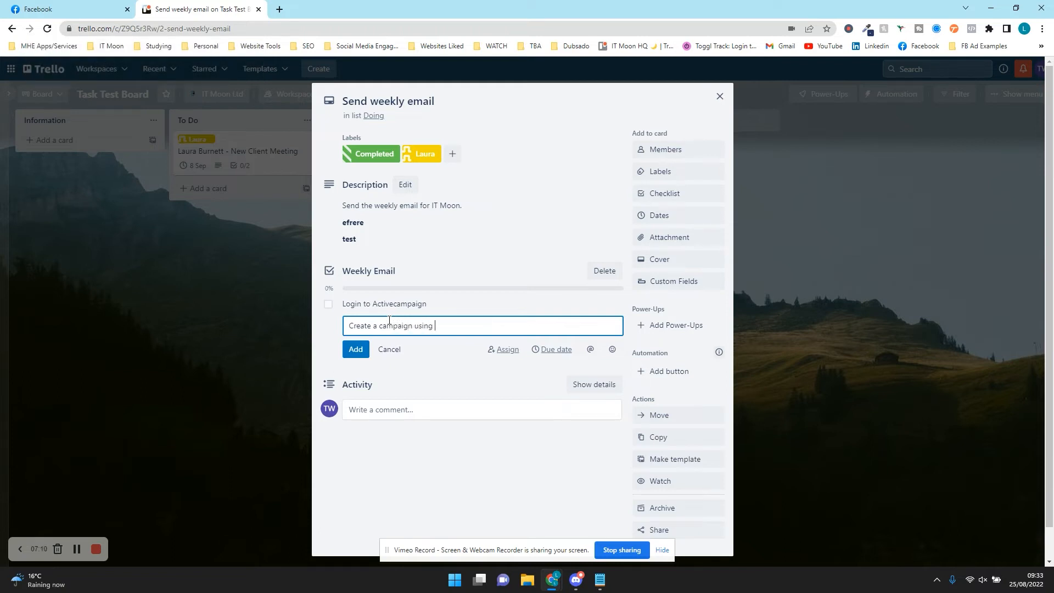
pyautogui.press('capslock')
pyautogui.press('capslock')
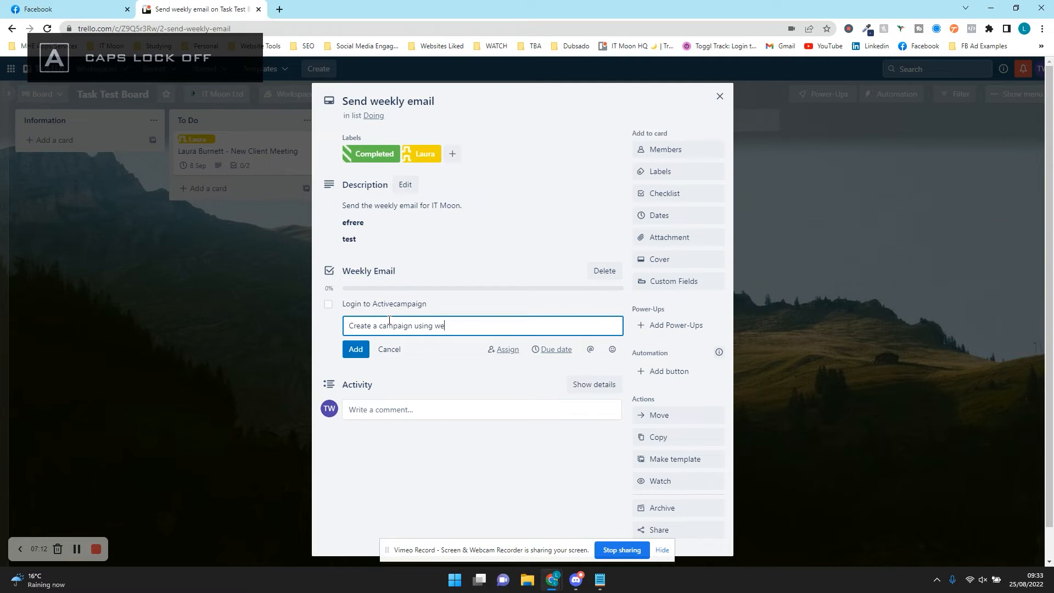
pyautogui.write('kly email templat')
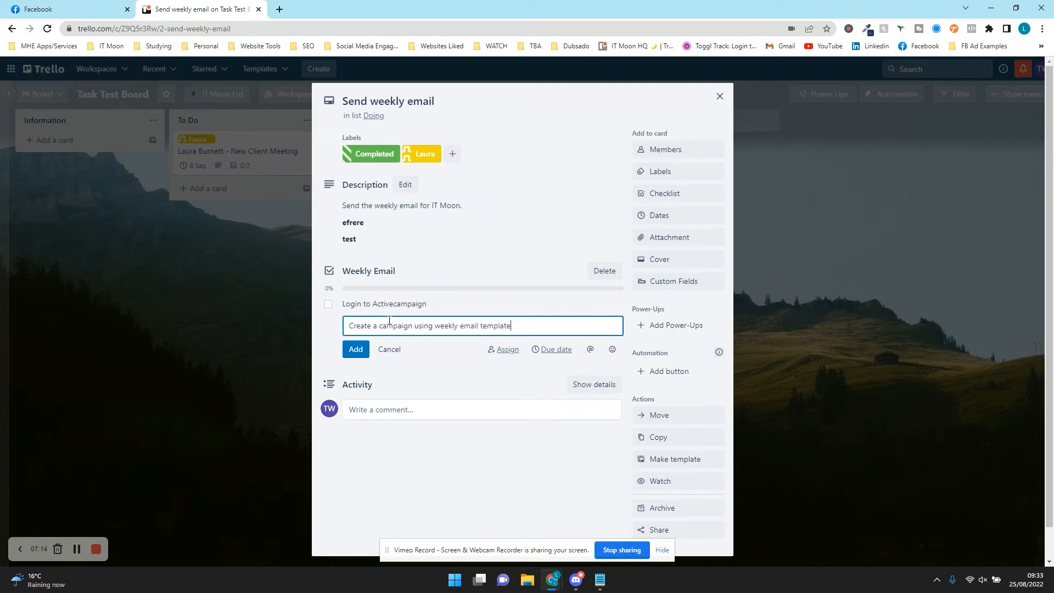
pyautogui.write('e')
pyautogui.press('Return')
# Add "Test email" as the third item of the Weekly Email checklist
pyautogui.press('capslock')
pyautogui.write('T')
pyautogui.press('capslock')
pyautogui.write('e')
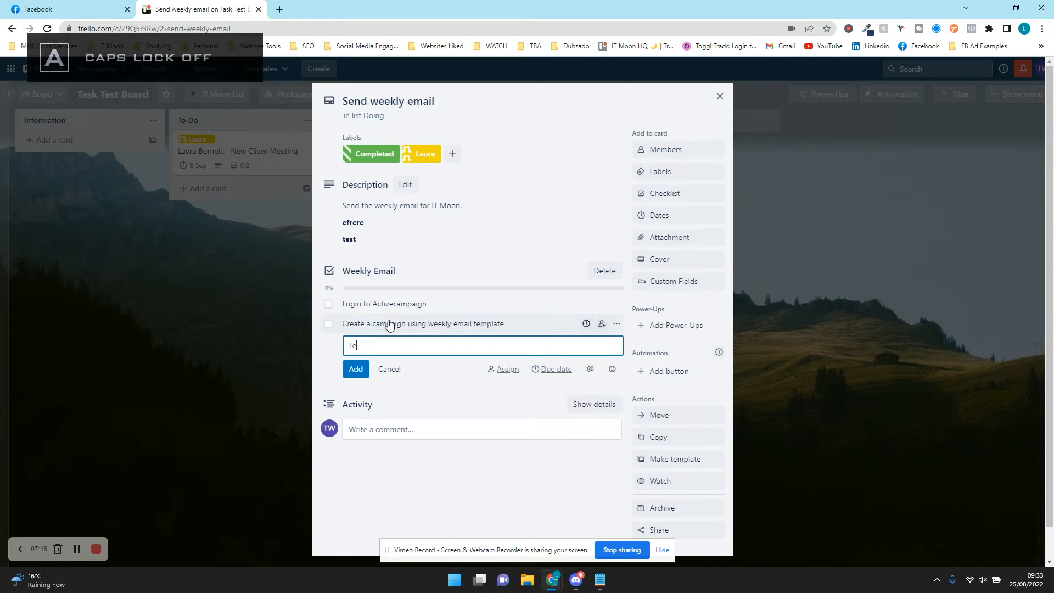
pyautogui.write('st email')
pyautogui.press('Return')
# Add "Send to regular email list" as the last item of the Weekly Email checklist and close the card
pyautogui.press('capslock')
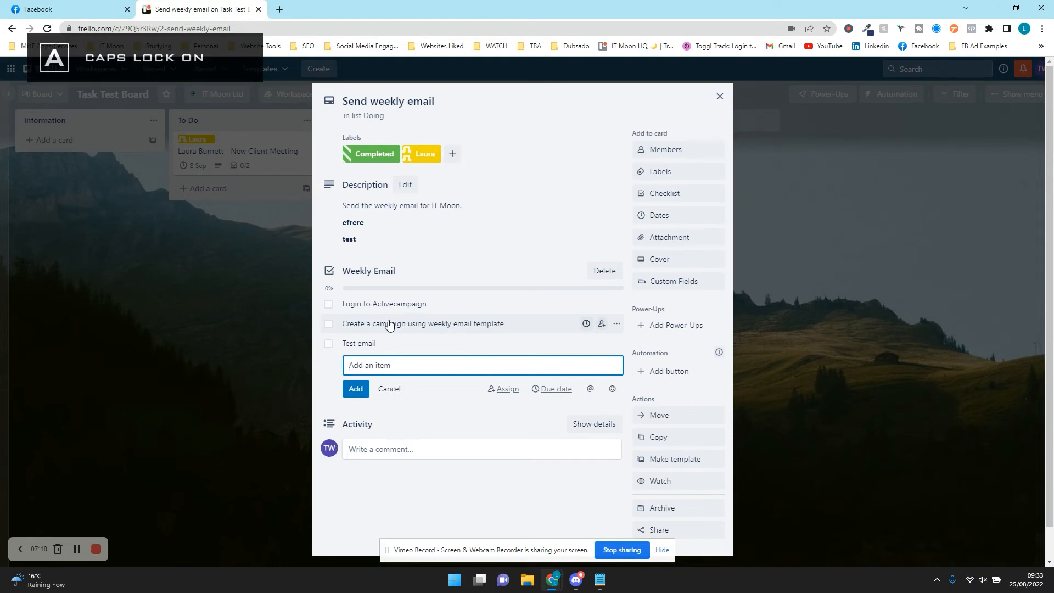
pyautogui.press('capslock')
pyautogui.write('Send to regular email list')
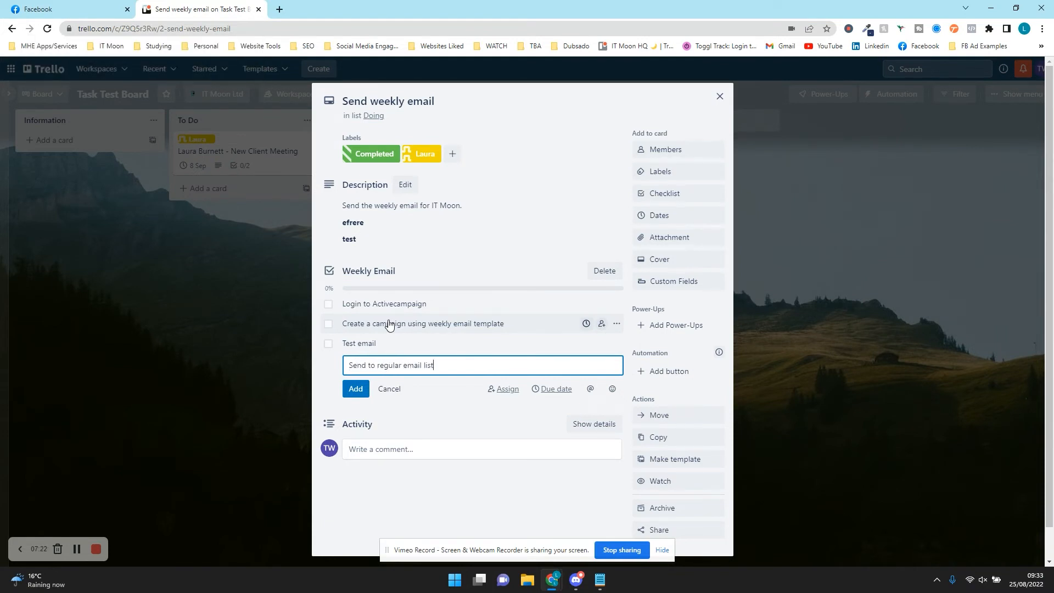
pyautogui.press('Return')
pyautogui.press('Escape')
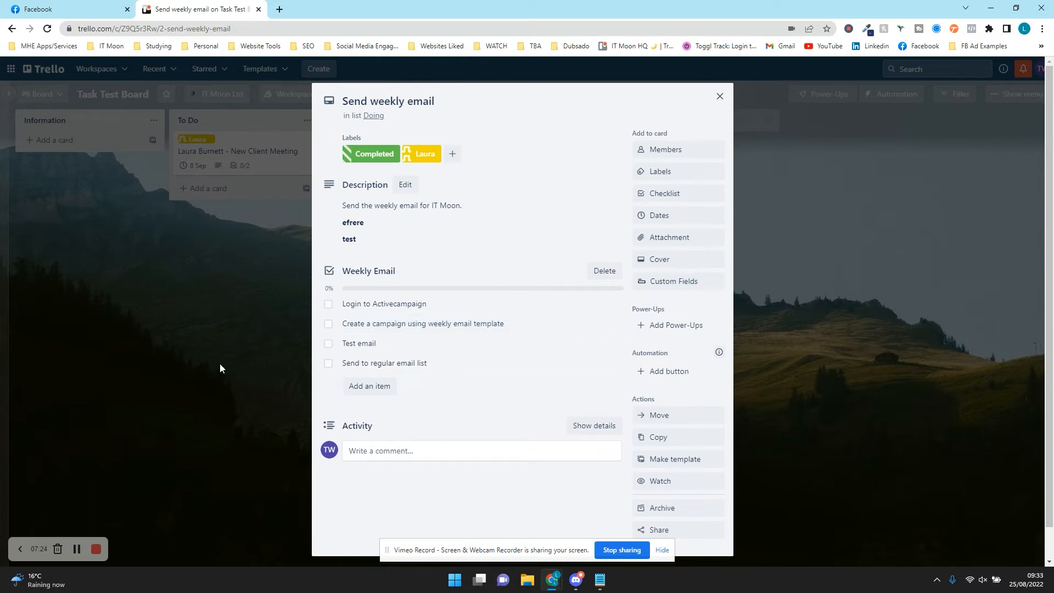
pyautogui.click(222, 363)
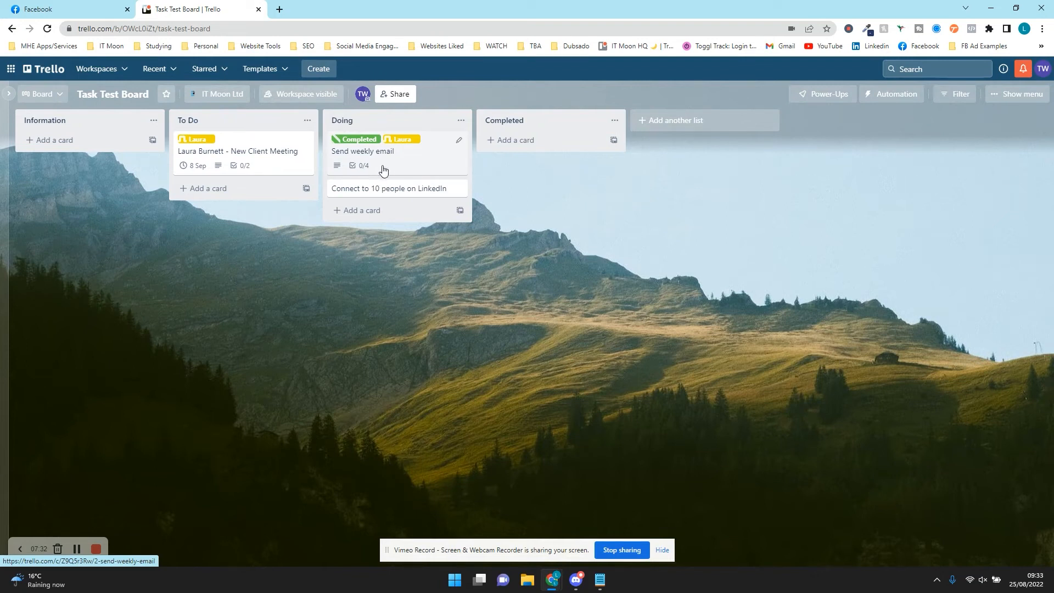
# Check off "Login to Activecampaign" in the Send weekly email card's checklist and return to the board
pyautogui.click(362, 169)
pyautogui.click(328, 304)
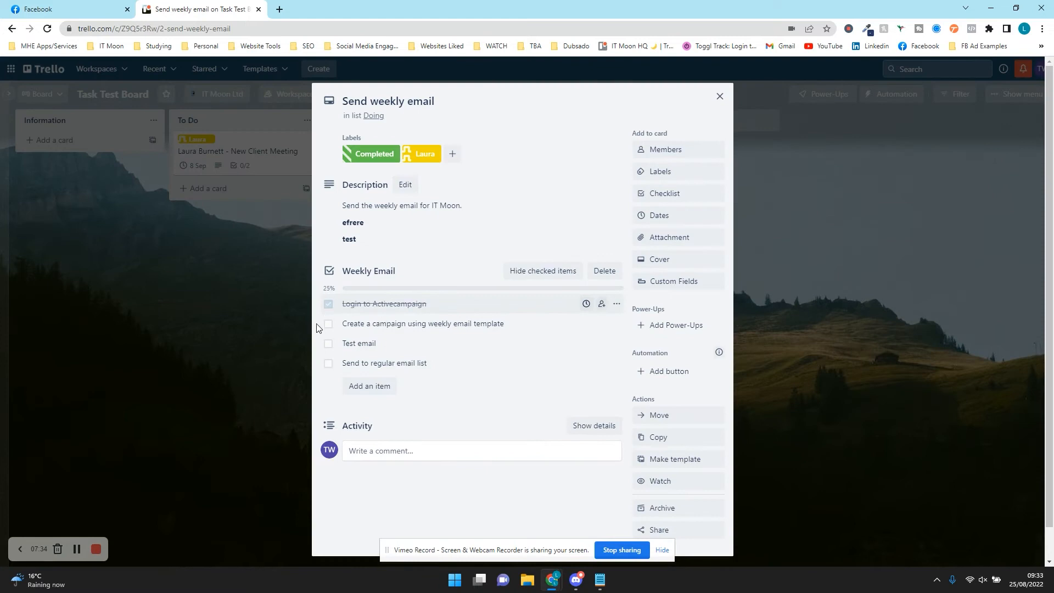
pyautogui.click(218, 282)
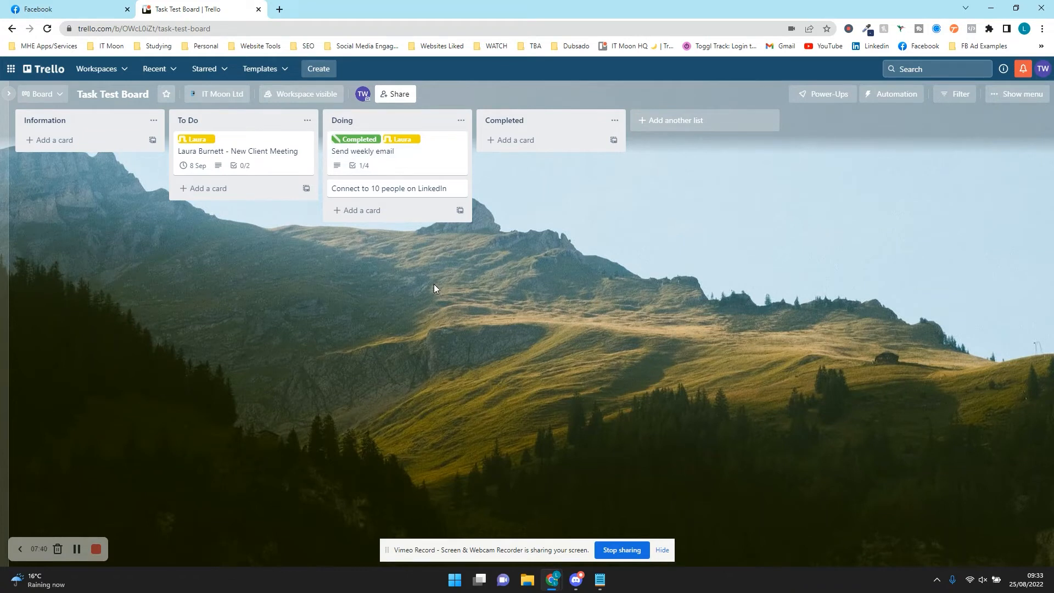
# Give the Send weekly email card a due date of 09/09/2022 at 16:00 with no reminder
pyautogui.click(406, 164)
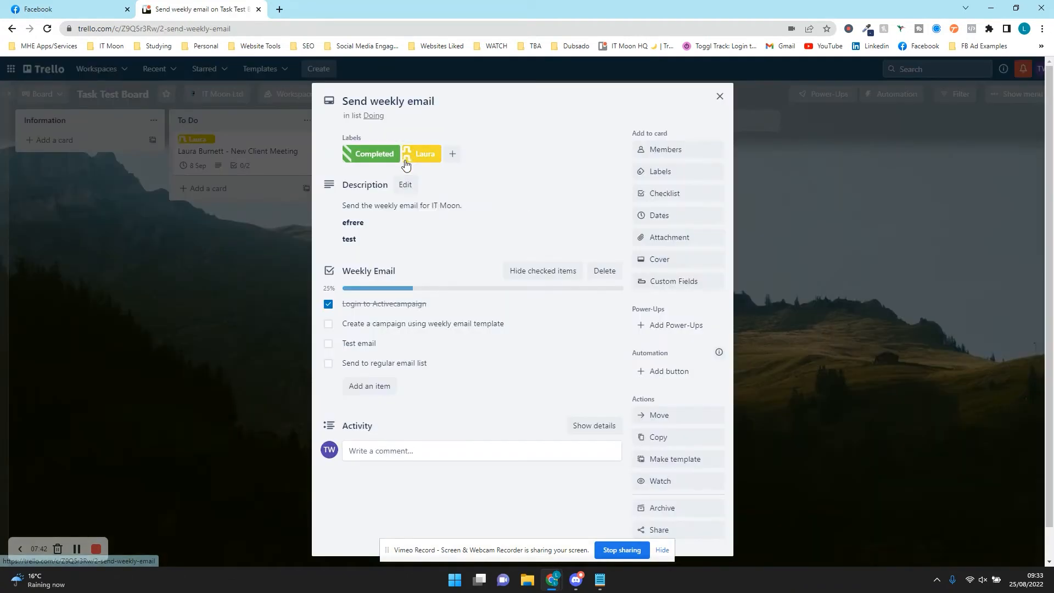
pyautogui.click(669, 215)
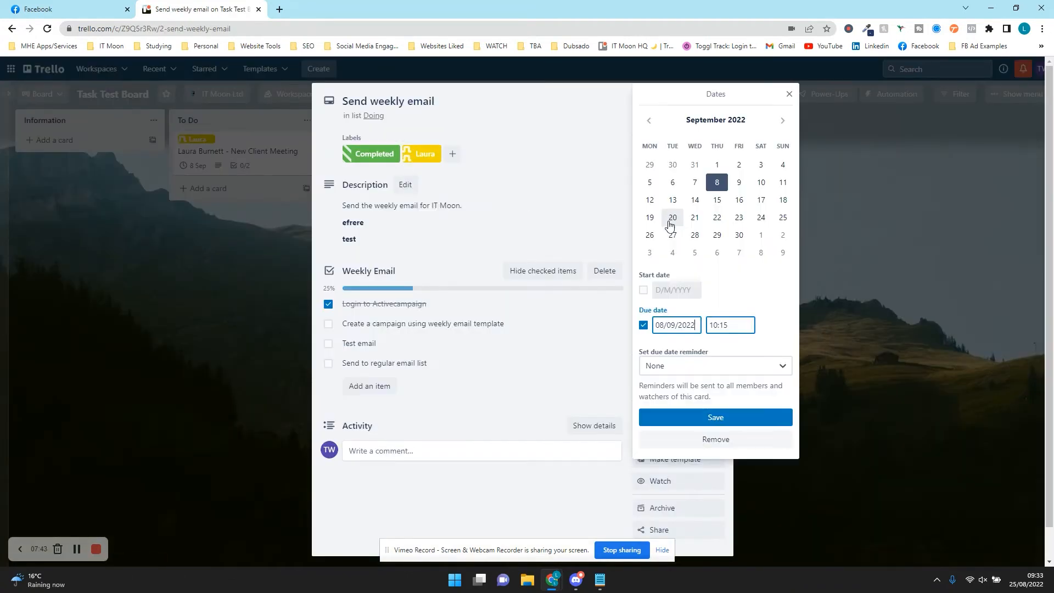
pyautogui.click(738, 183)
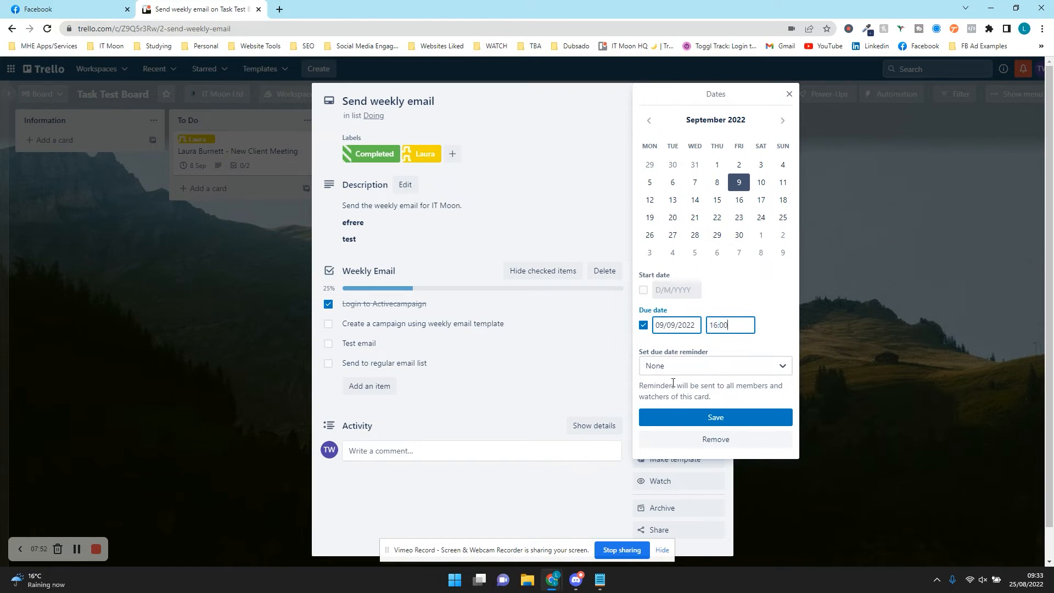
pyautogui.click(687, 367)
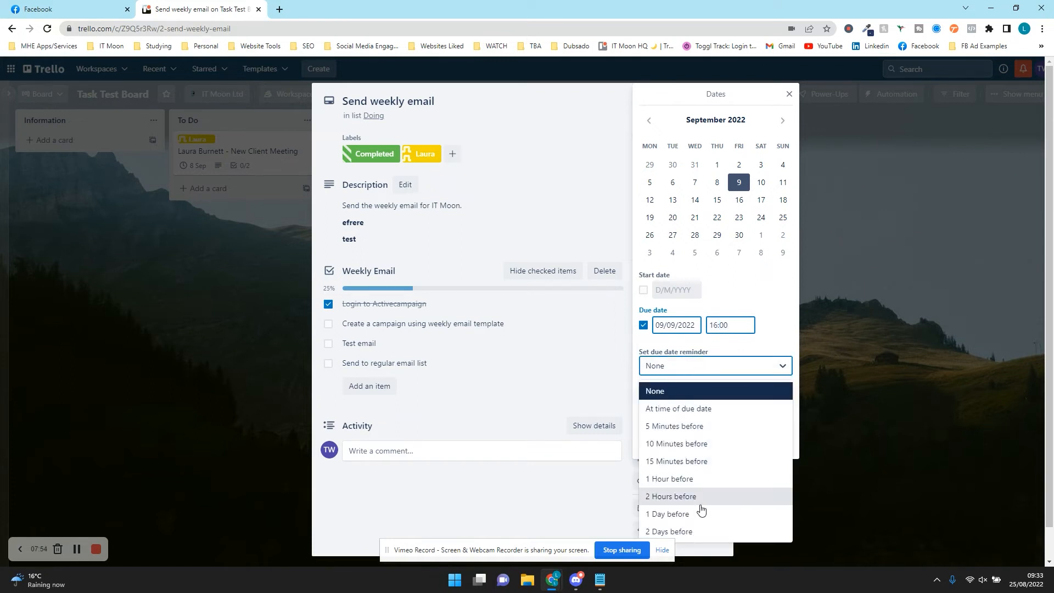
pyautogui.click(700, 366)
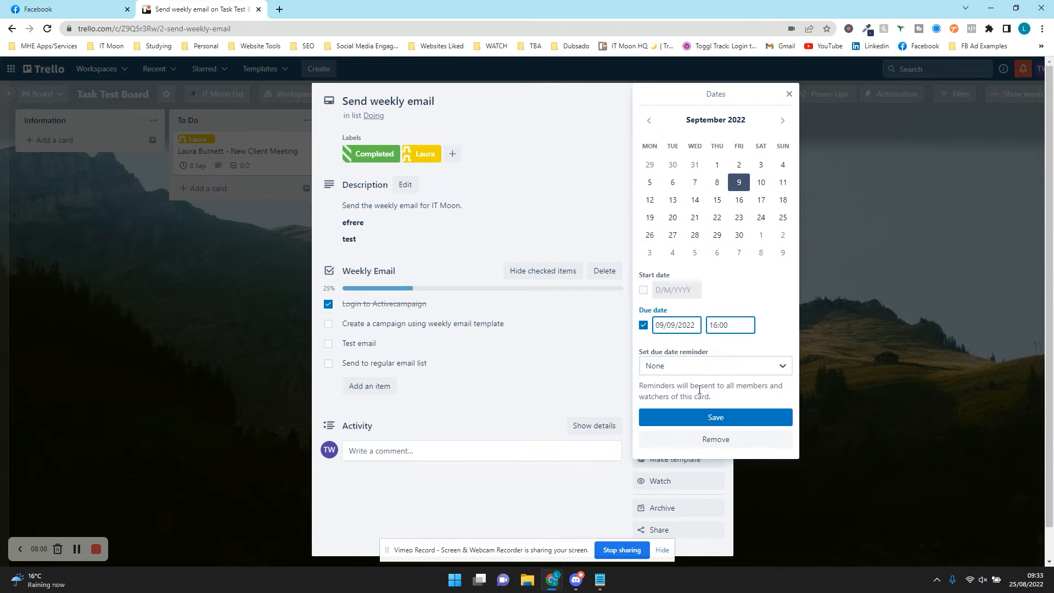
pyautogui.click(690, 418)
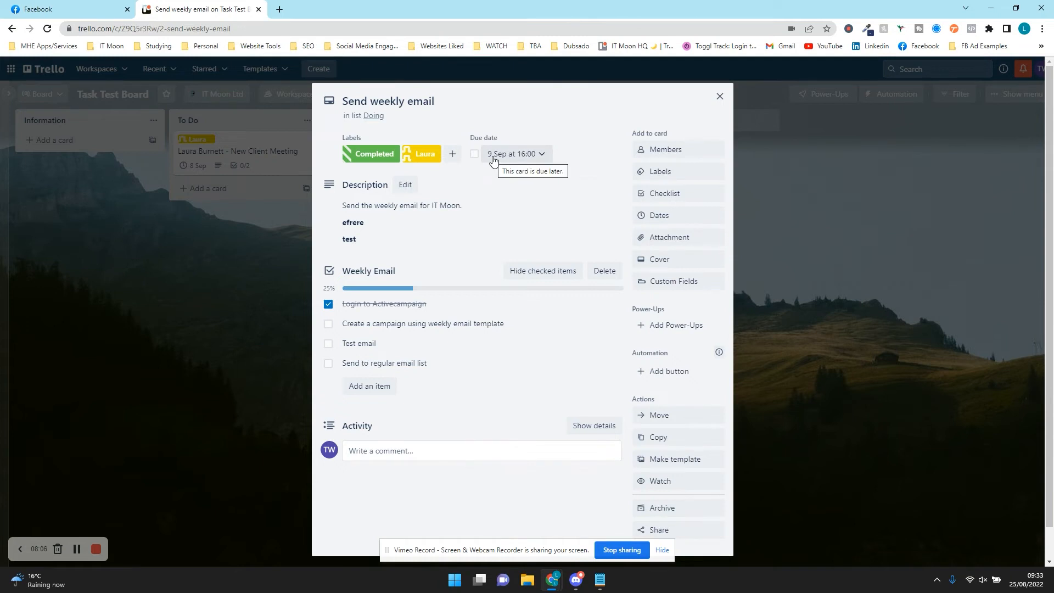
pyautogui.click(252, 261)
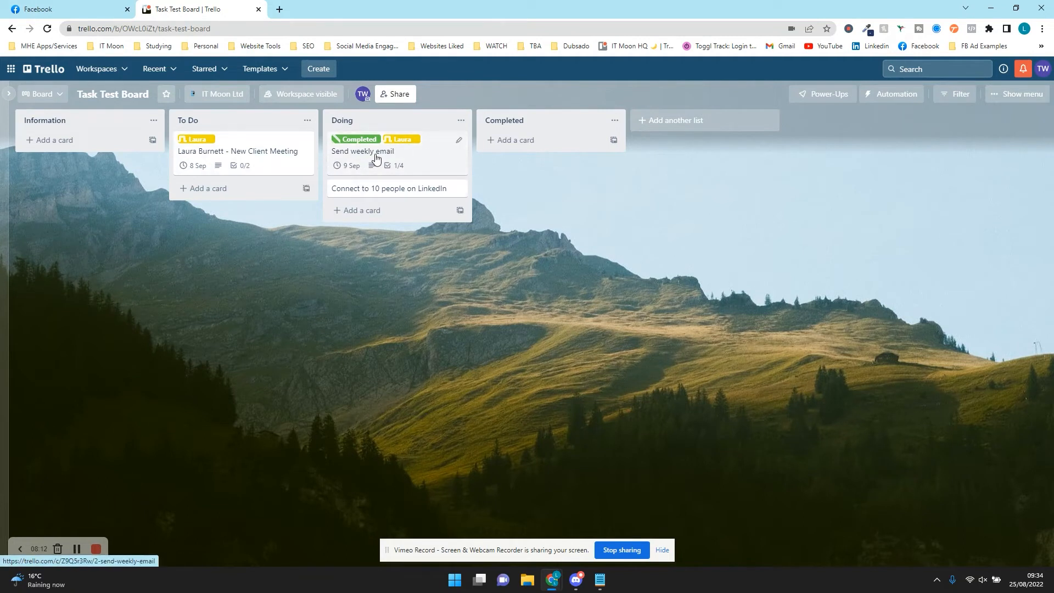
# Mark the Send weekly email card's due date as complete from the board and revert it to incomplete
pyautogui.click(337, 166)
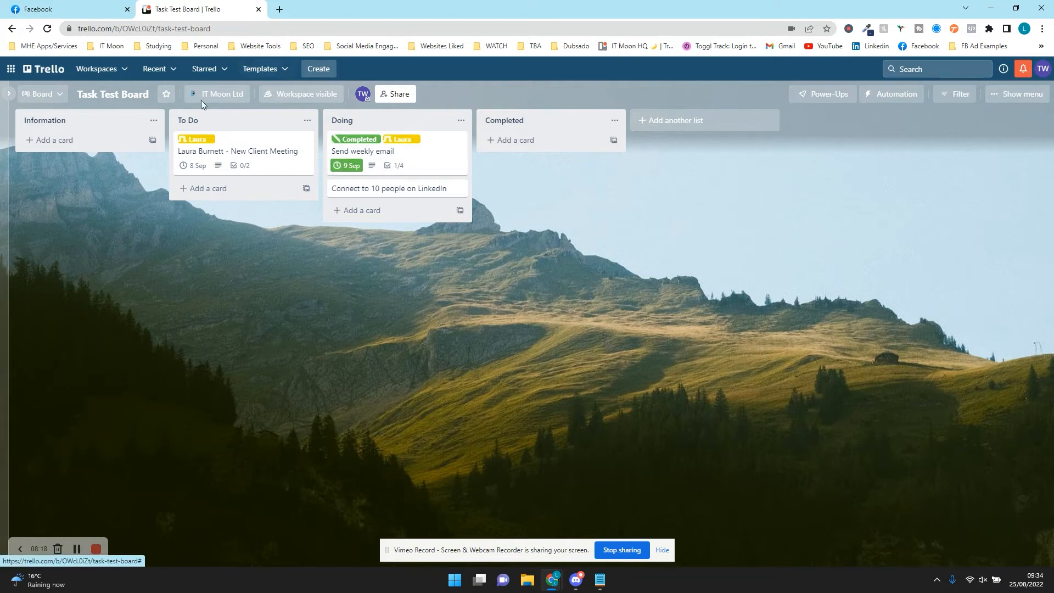
pyautogui.click(337, 166)
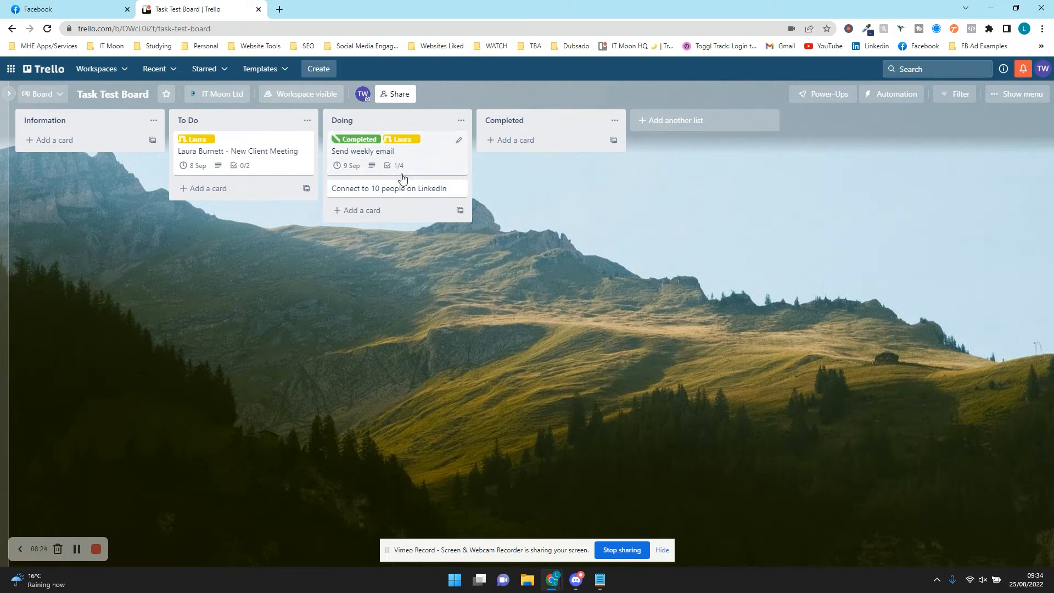
# Assign the listed board member to the Send weekly email card and return to the board
pyautogui.click(424, 160)
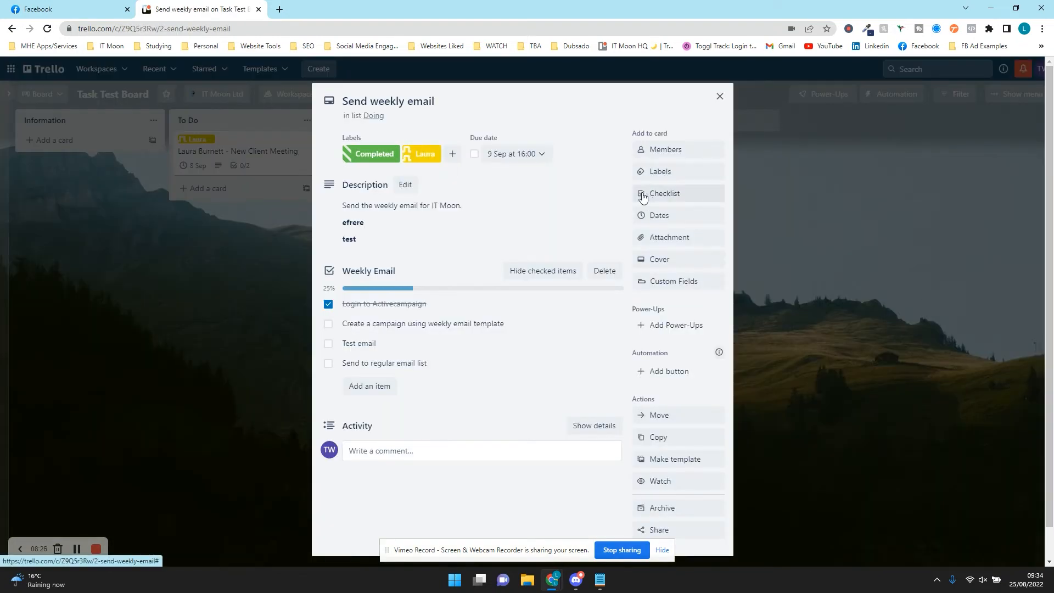
pyautogui.click(645, 149)
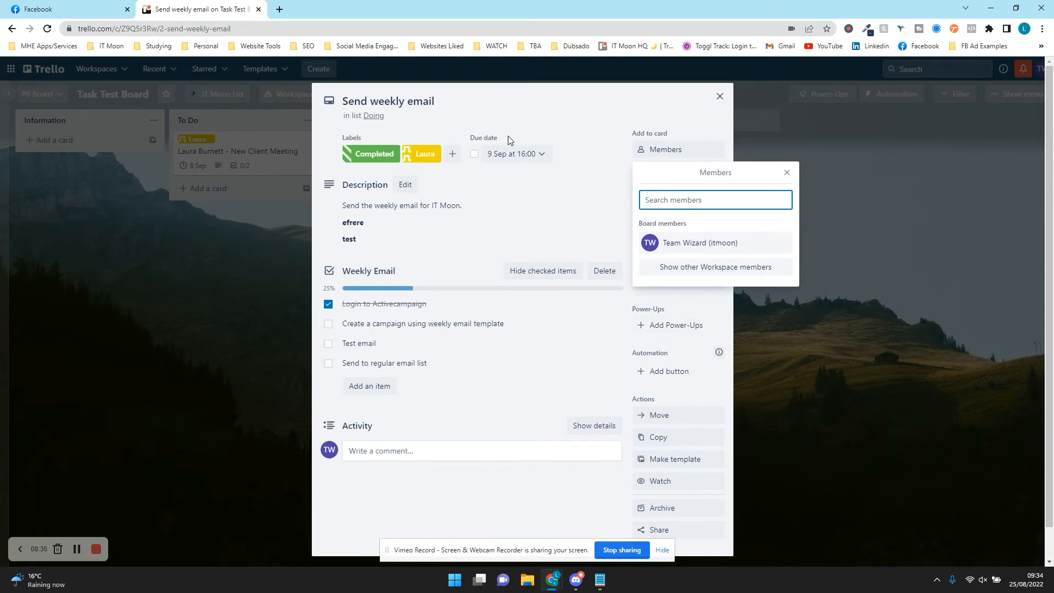
pyautogui.click(669, 248)
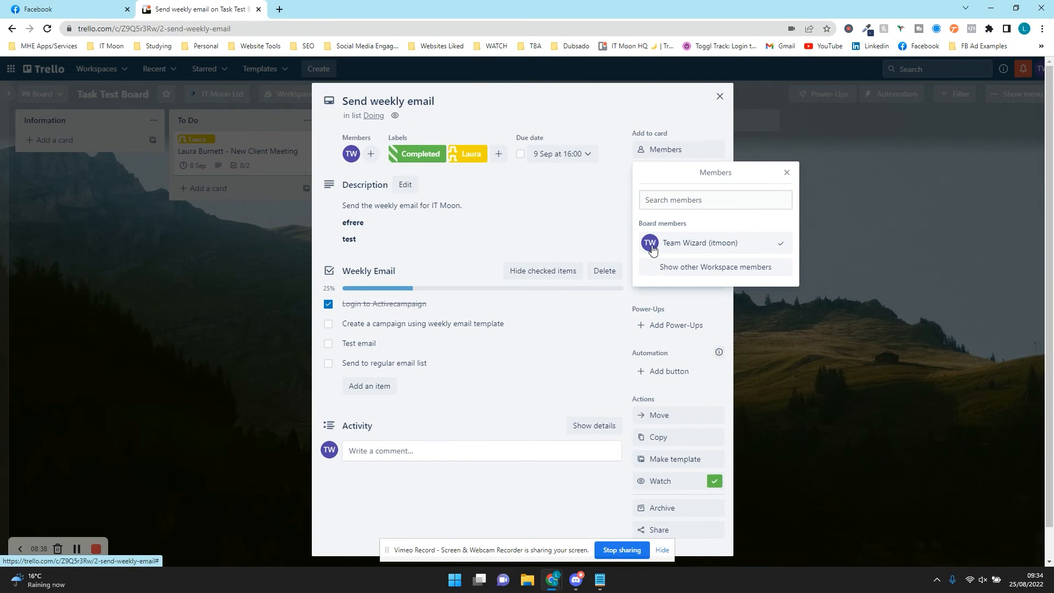
pyautogui.click(283, 205)
pyautogui.click(282, 232)
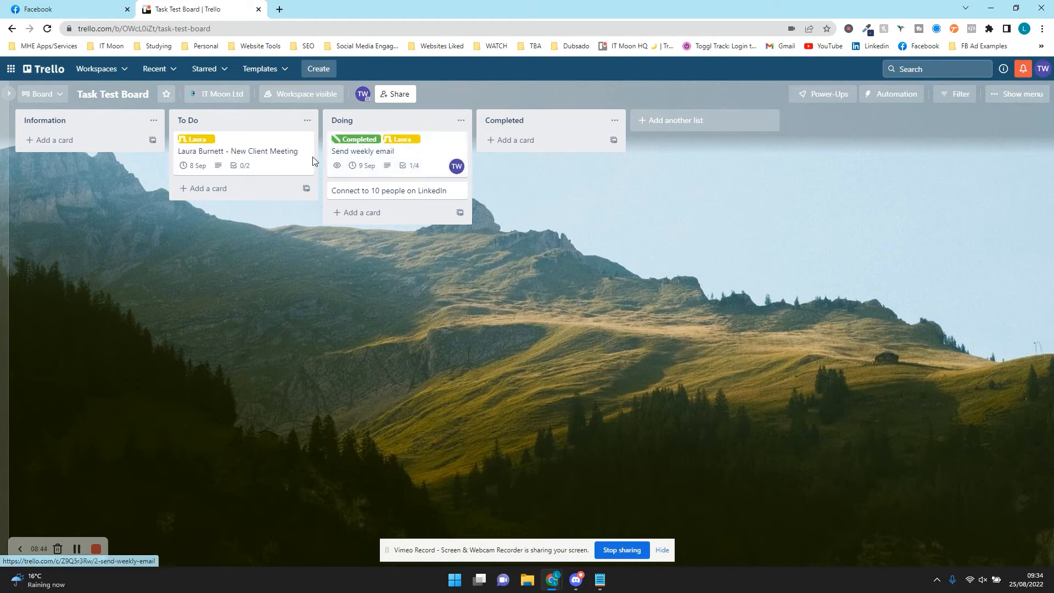
# Filter the board by cards assigned to me, and clear that filter after checking the cards
pyautogui.click(948, 96)
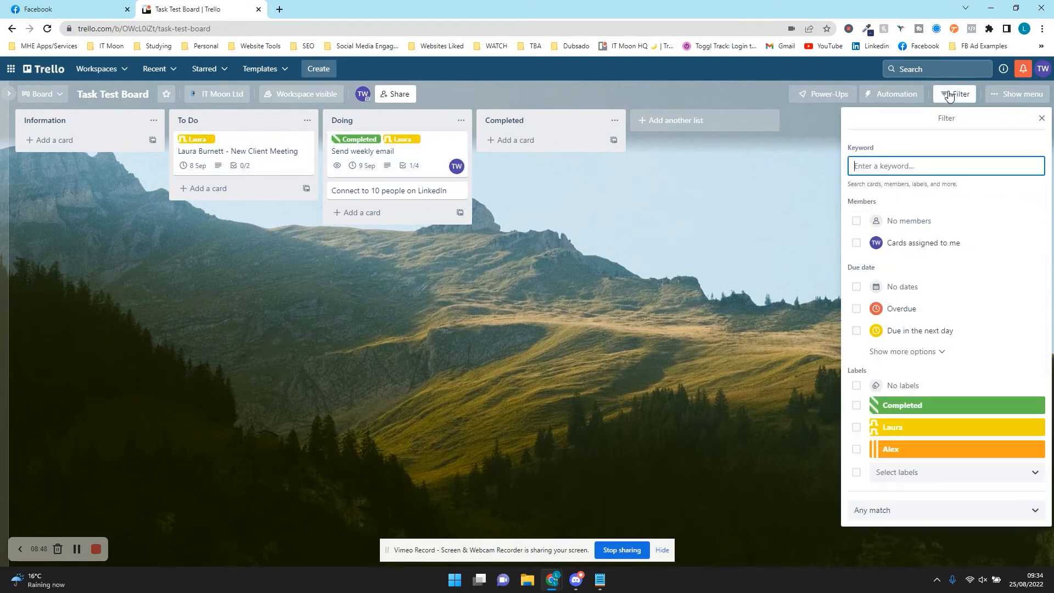
pyautogui.click(857, 243)
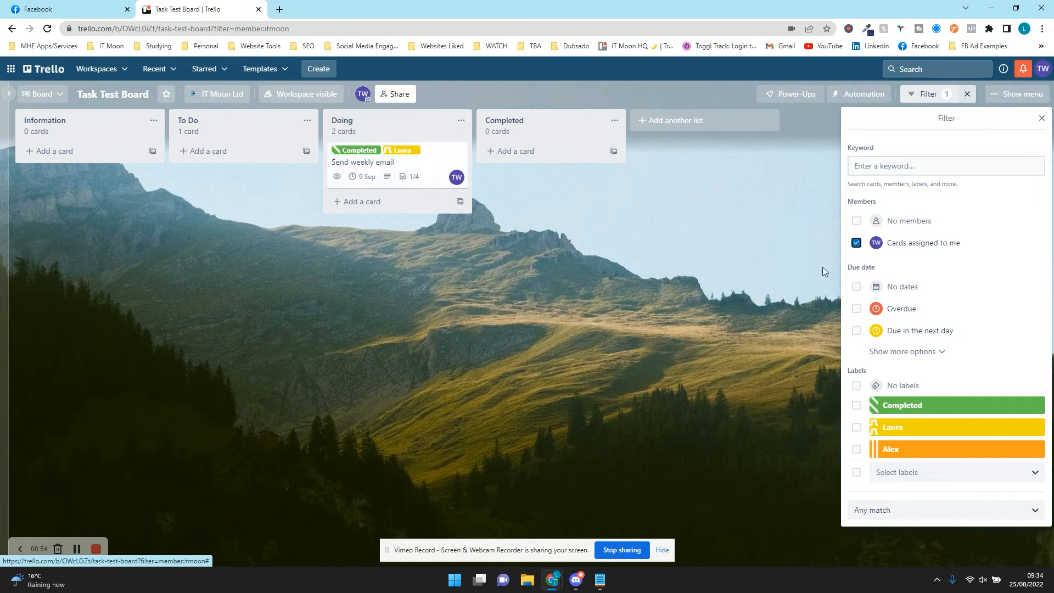
pyautogui.click(856, 245)
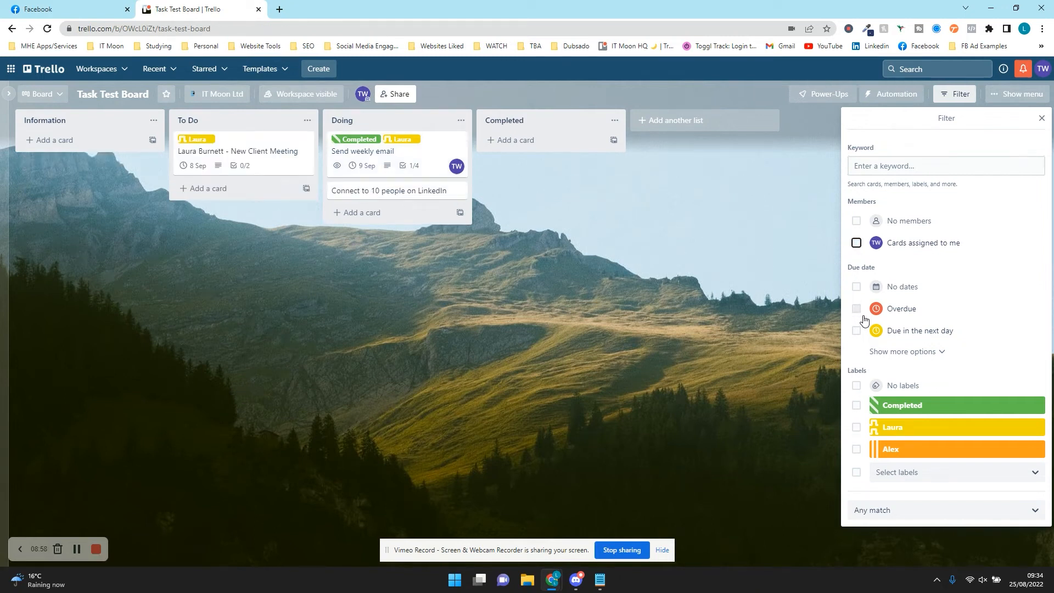
# Filter the board by cards due in the next day, next week and next month, one at a time, clearing each filter
pyautogui.click(856, 332)
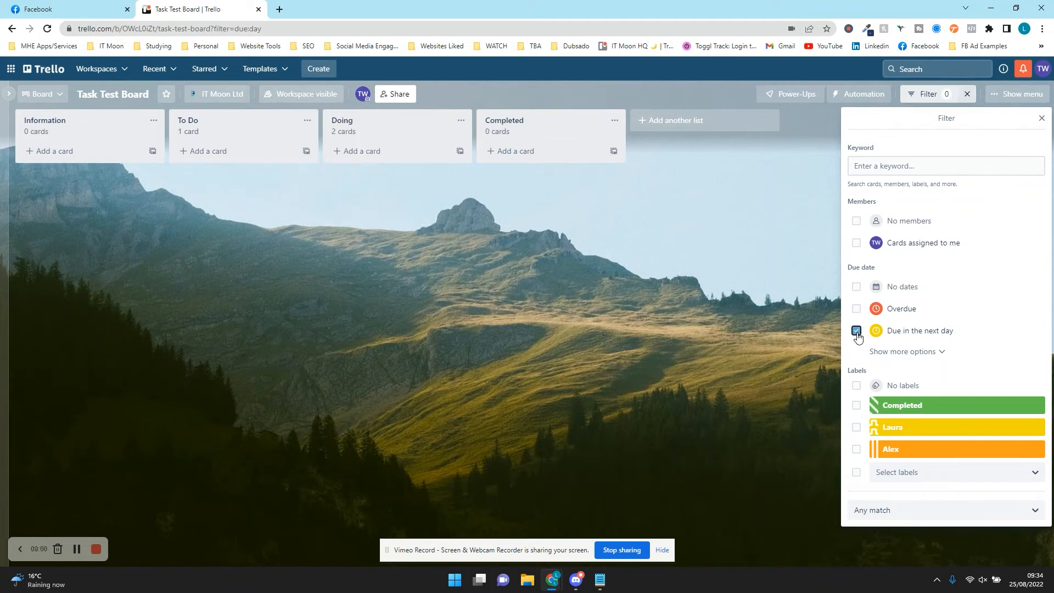
pyautogui.click(857, 331)
pyautogui.click(871, 352)
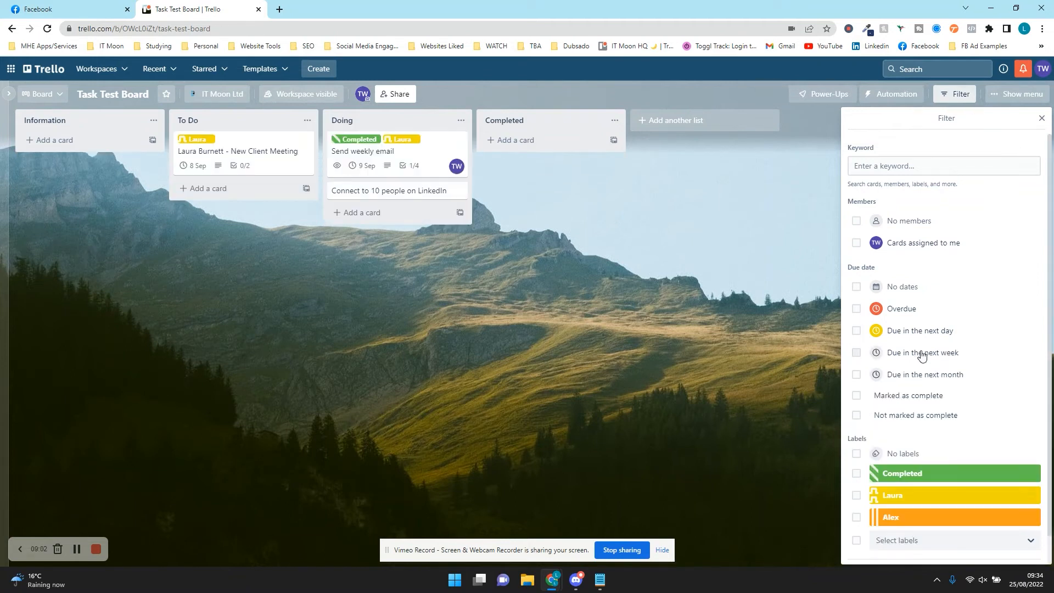
pyautogui.click(856, 353)
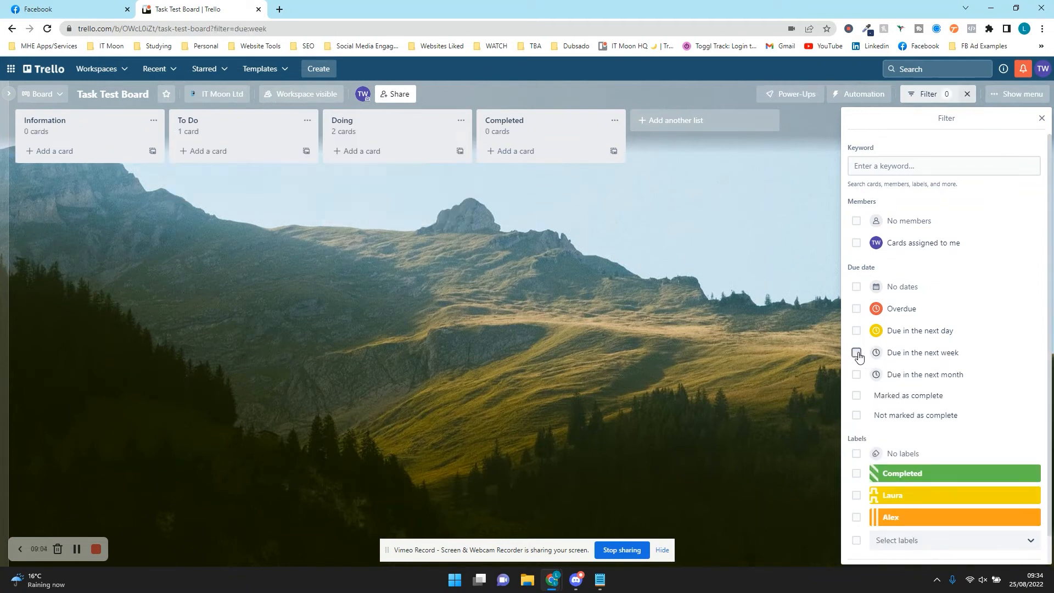
pyautogui.click(857, 353)
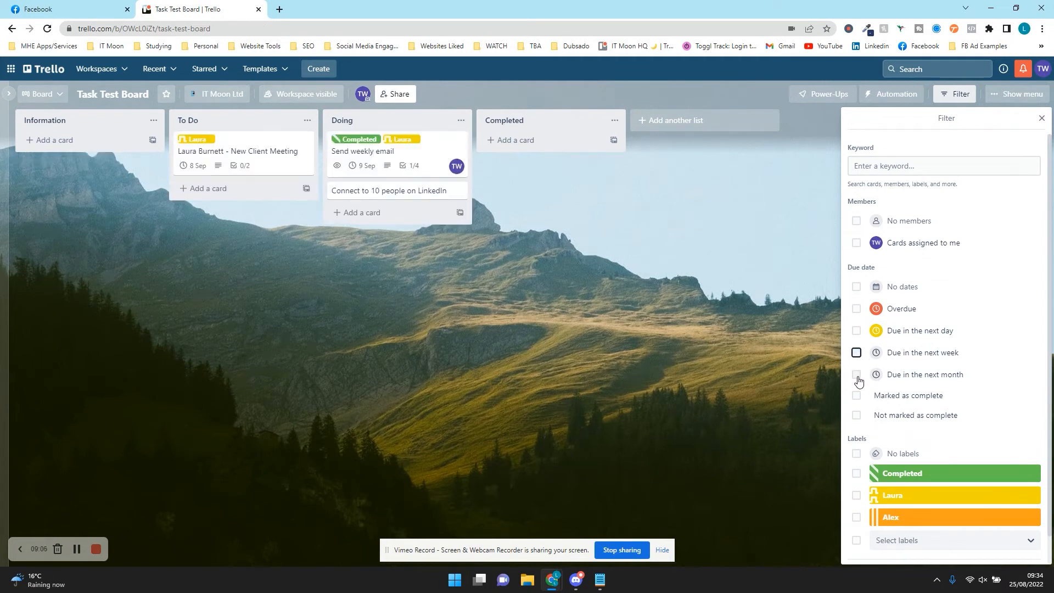
pyautogui.click(857, 374)
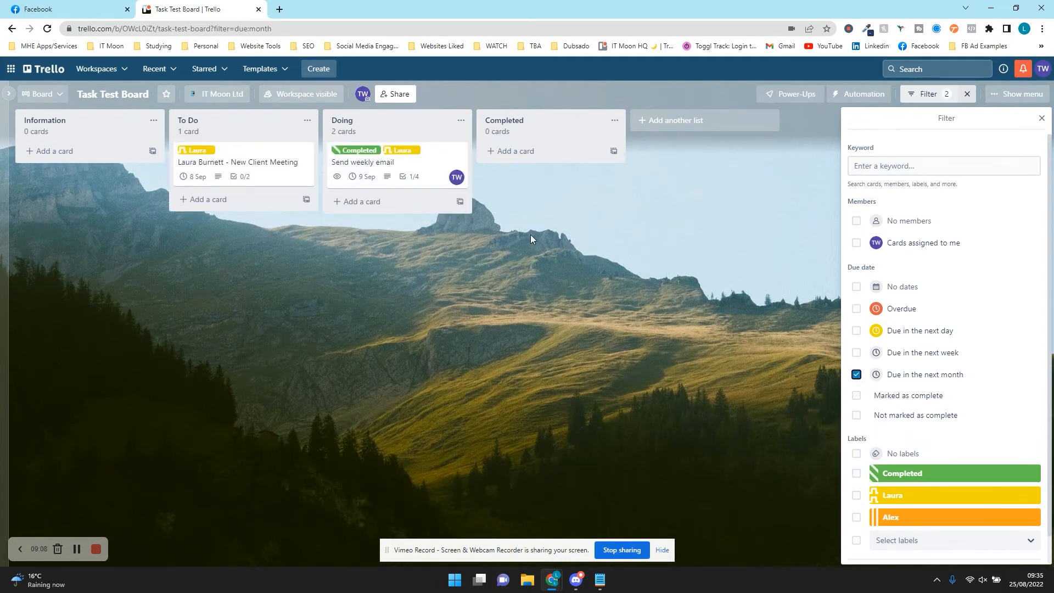
pyautogui.click(856, 374)
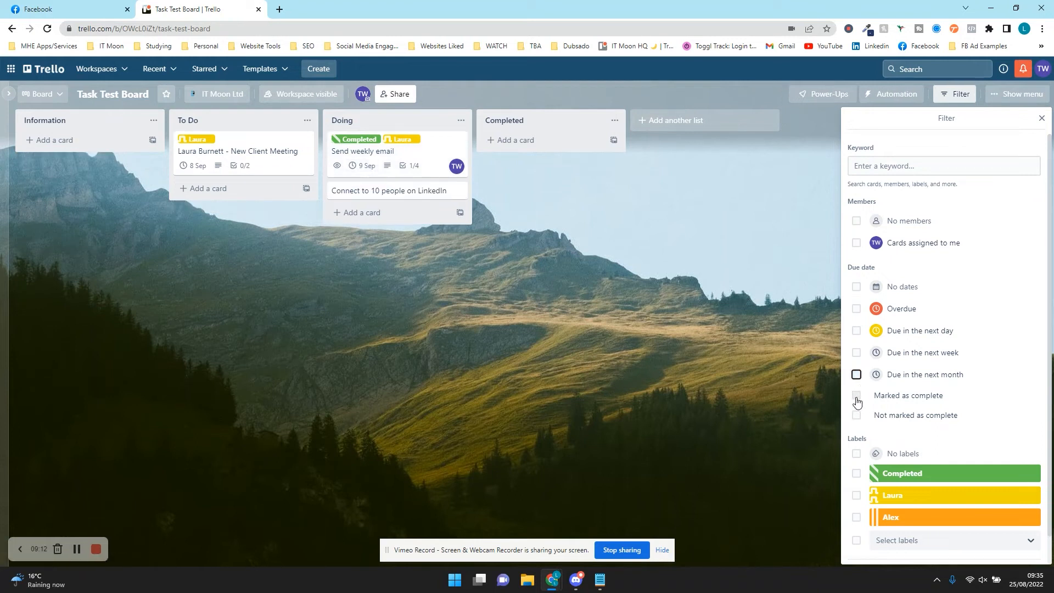
# Filter the board by cards not marked as complete, and clear and close the filter options
pyautogui.click(856, 415)
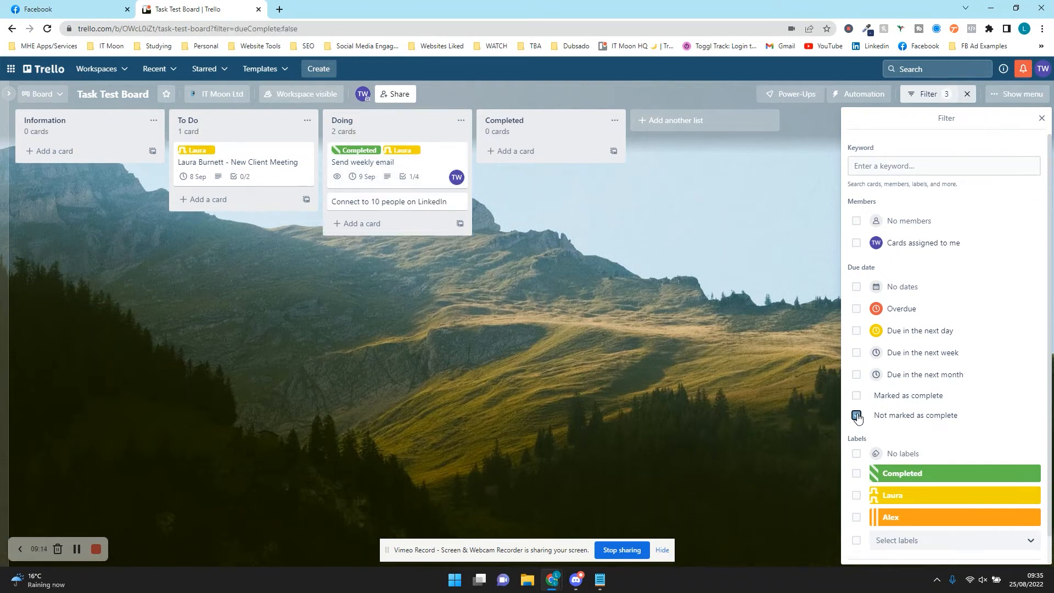
pyautogui.click(856, 415)
pyautogui.scroll(-2, 878, 439)
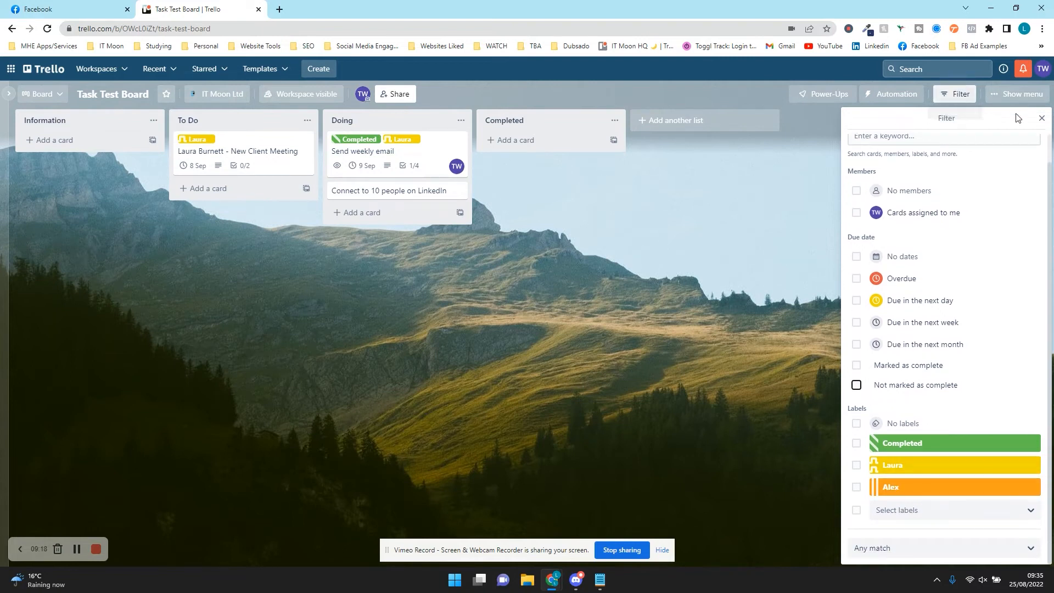
pyautogui.click(1038, 118)
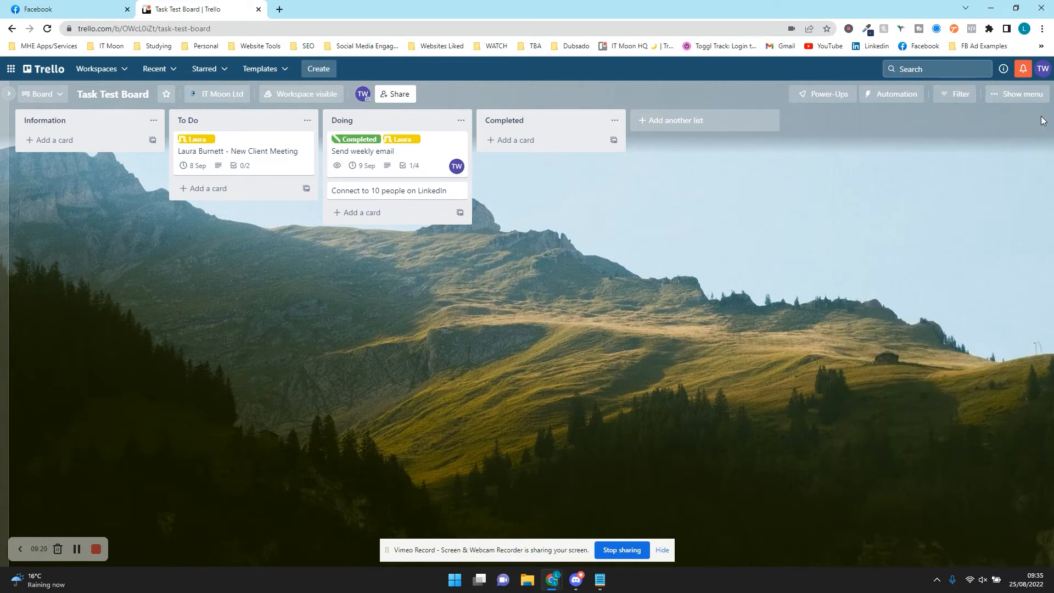
# Filter the board's cards by the keyword "em", and remove the keyword filter
pyautogui.click(962, 96)
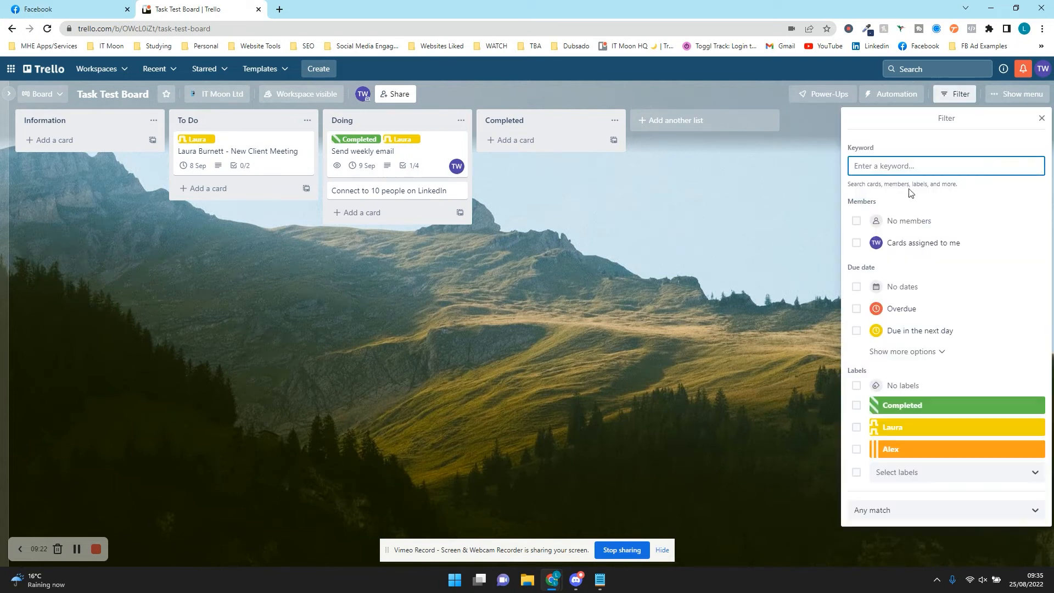
pyautogui.write('em')
pyautogui.hotkey('ctrl', 'a')
pyautogui.press('BackSpace')
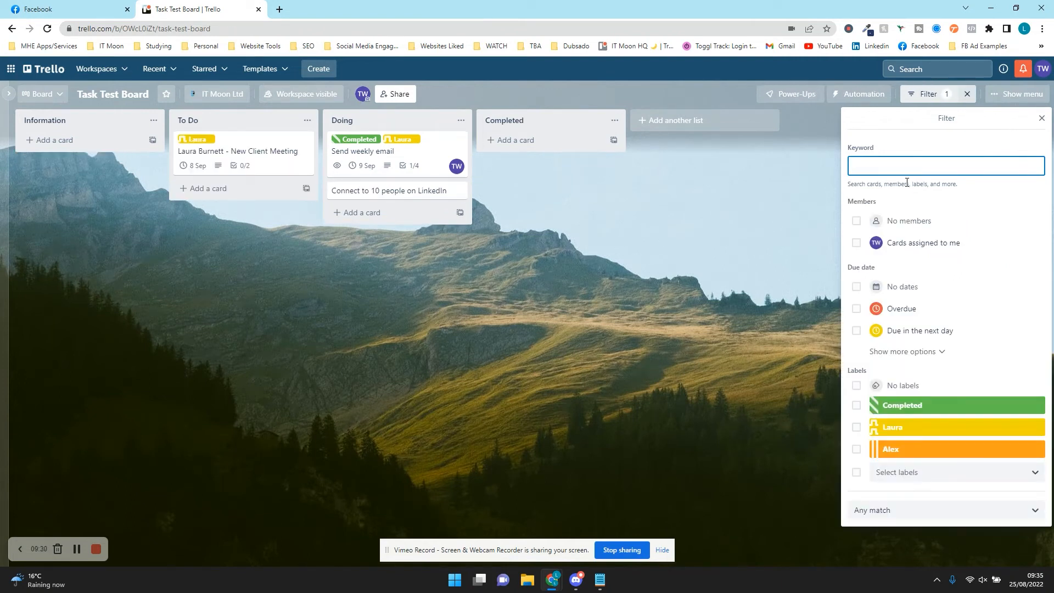
pyautogui.click(1041, 120)
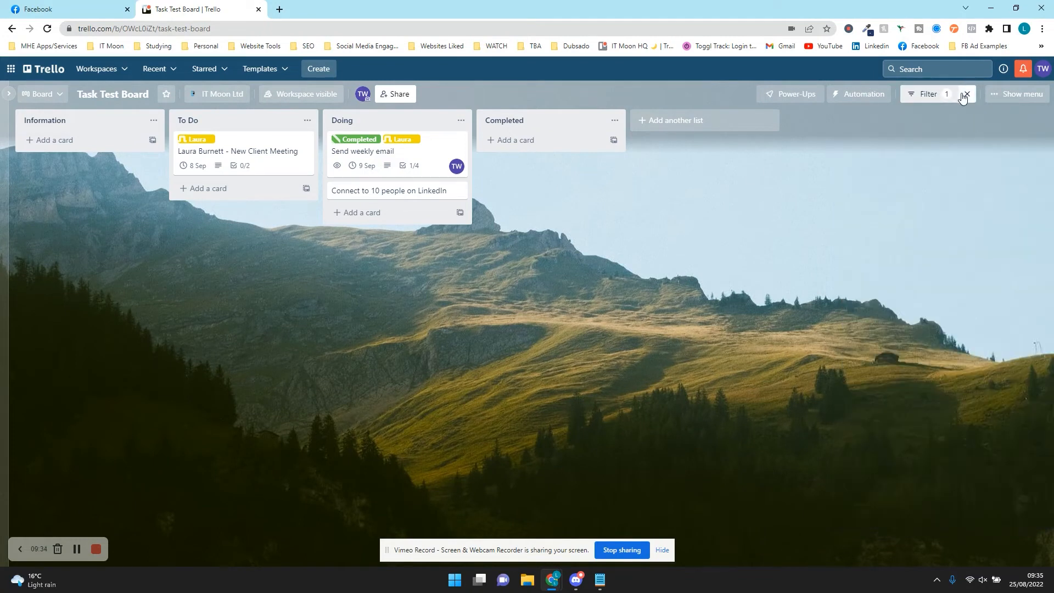
pyautogui.click(965, 96)
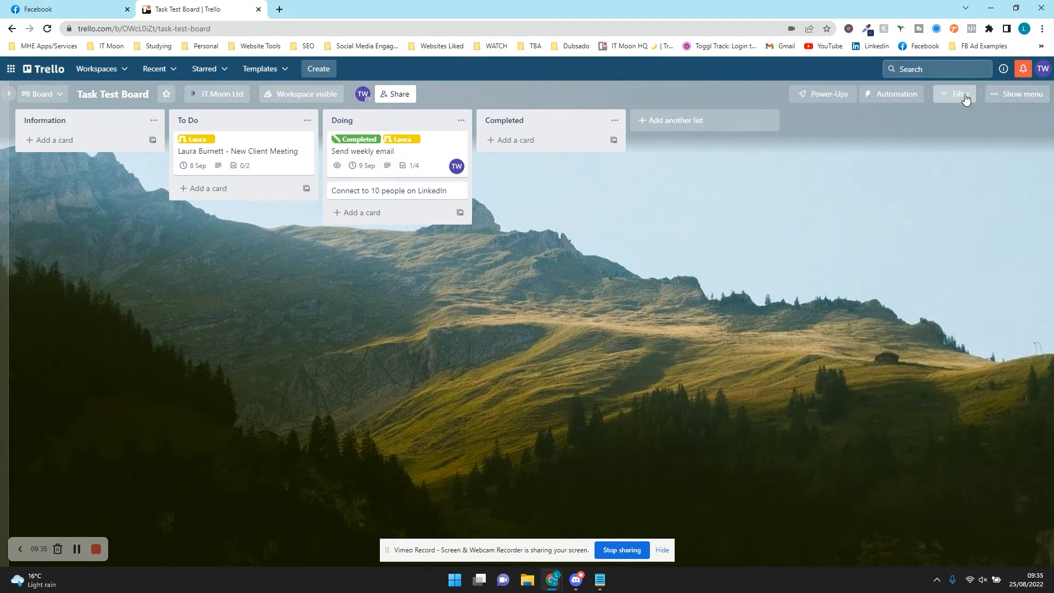
# Attach the image Advice to Younger Self from the computer's Media & Branding > Social Media > Engagement folder to the Send weekly email card
pyautogui.click(440, 154)
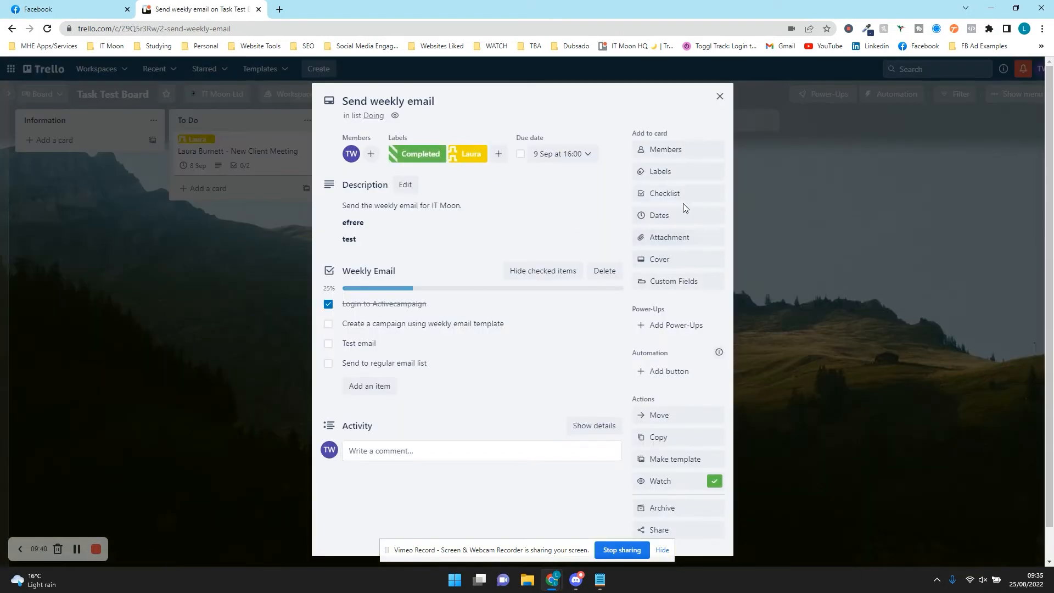
pyautogui.click(674, 238)
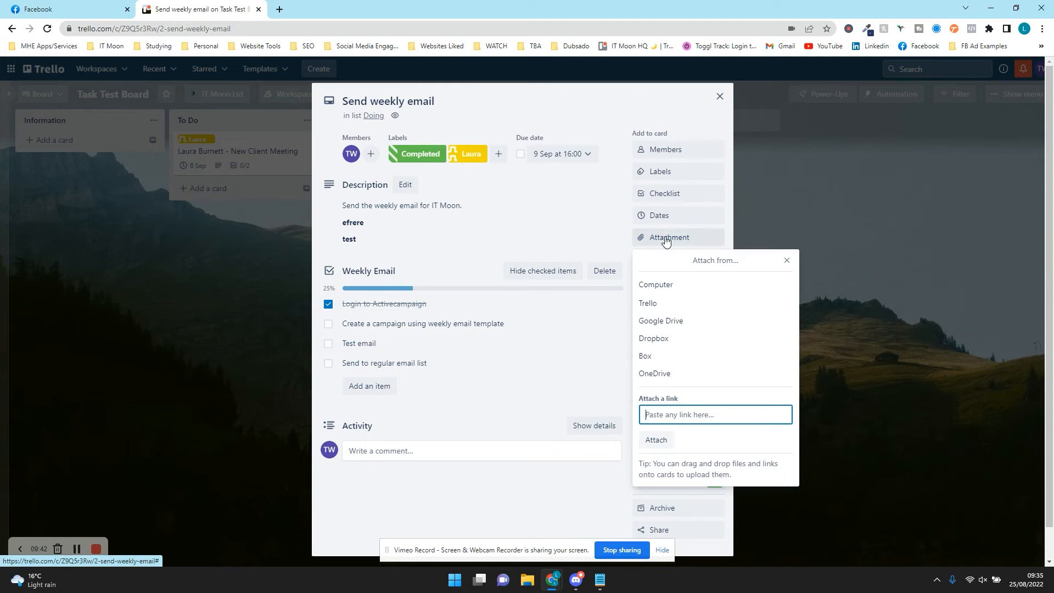
pyautogui.click(666, 287)
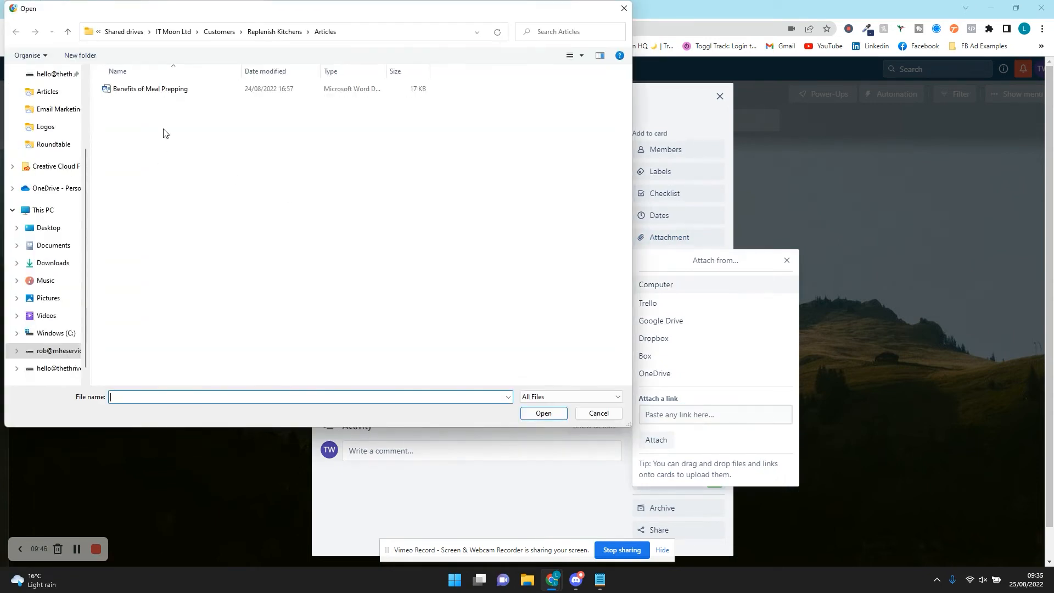
pyautogui.click(171, 32)
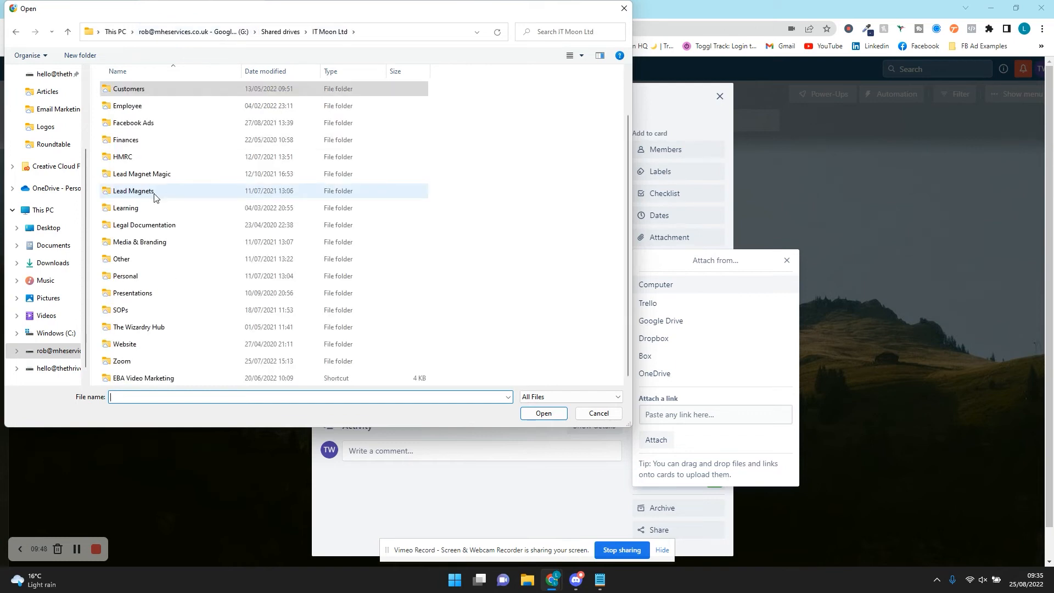
pyautogui.doubleClick(139, 242)
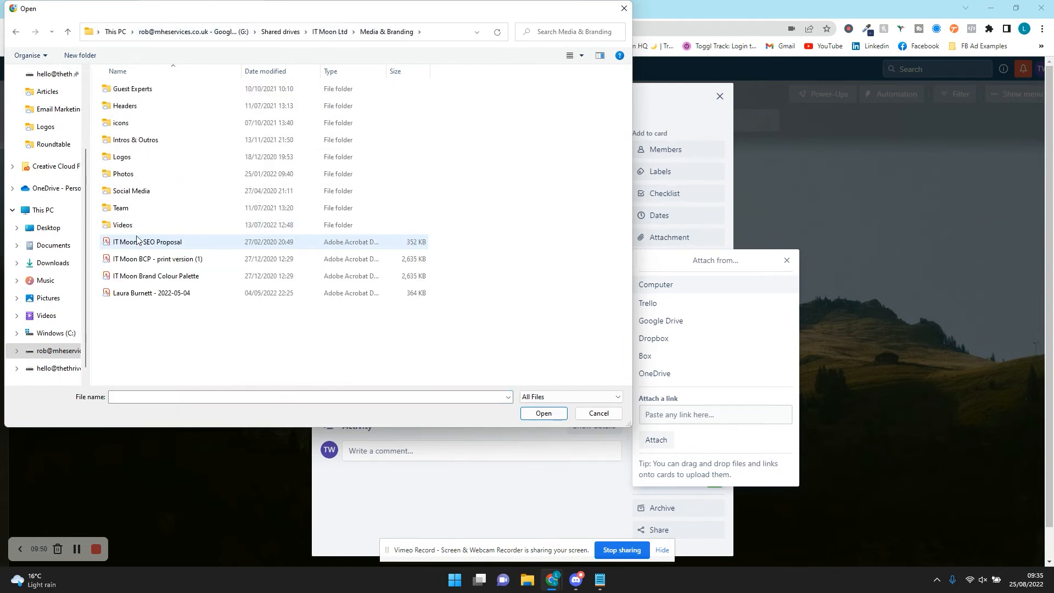
pyautogui.doubleClick(138, 190)
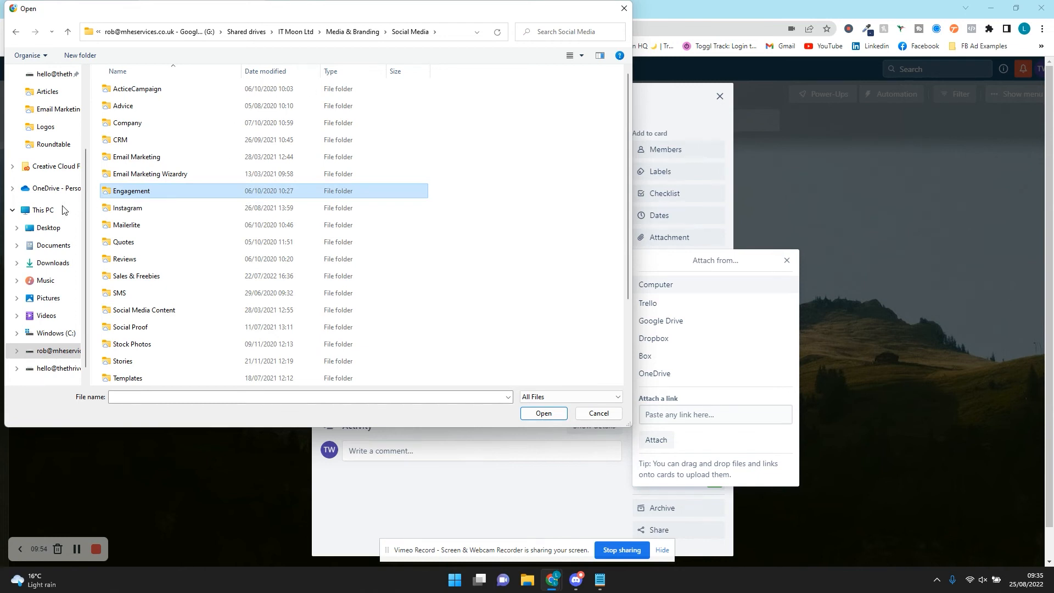
pyautogui.doubleClick(146, 196)
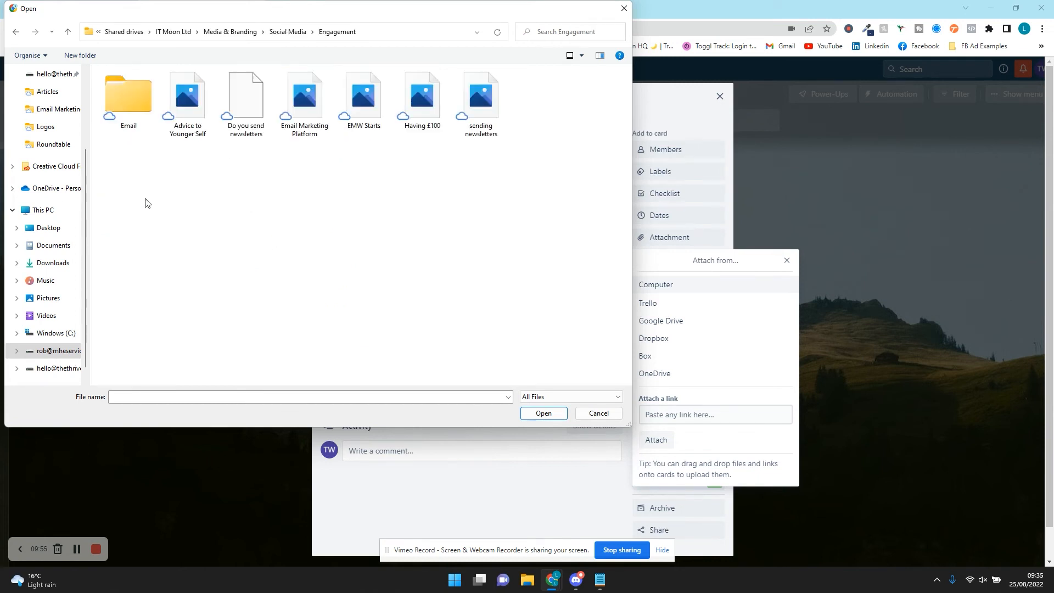
pyautogui.doubleClick(182, 112)
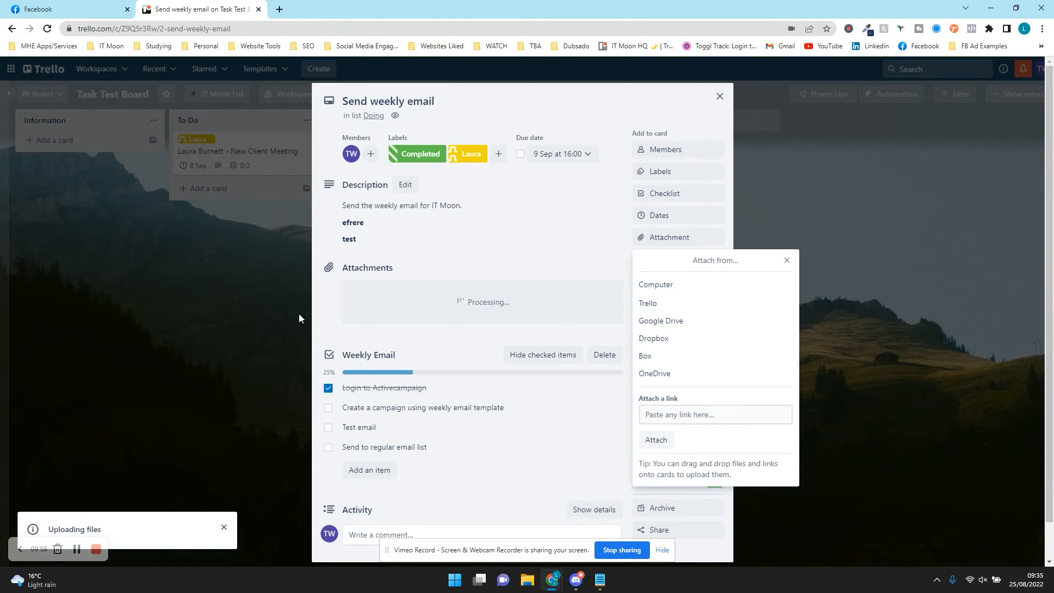
pyautogui.click(233, 277)
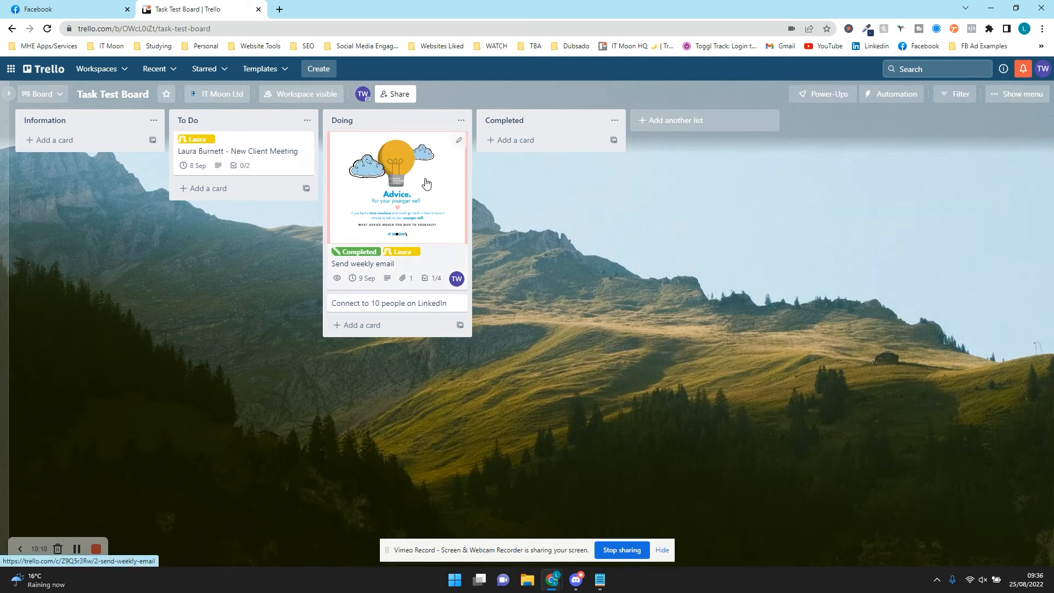
# Set the Send weekly email card's cover to the full-card size with the title over the image, and return to the board
pyautogui.click(365, 165)
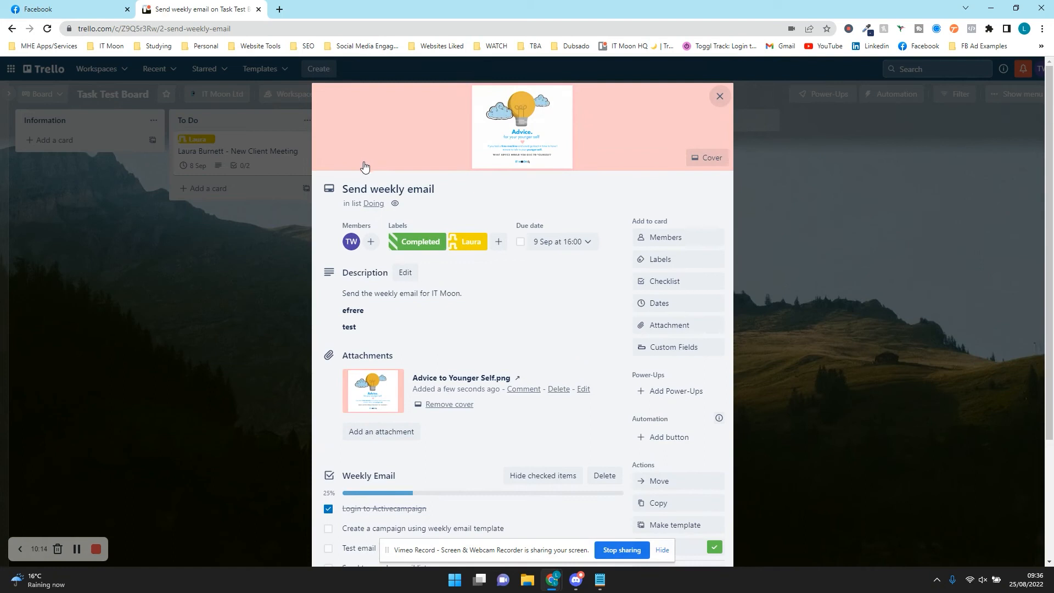
pyautogui.click(706, 159)
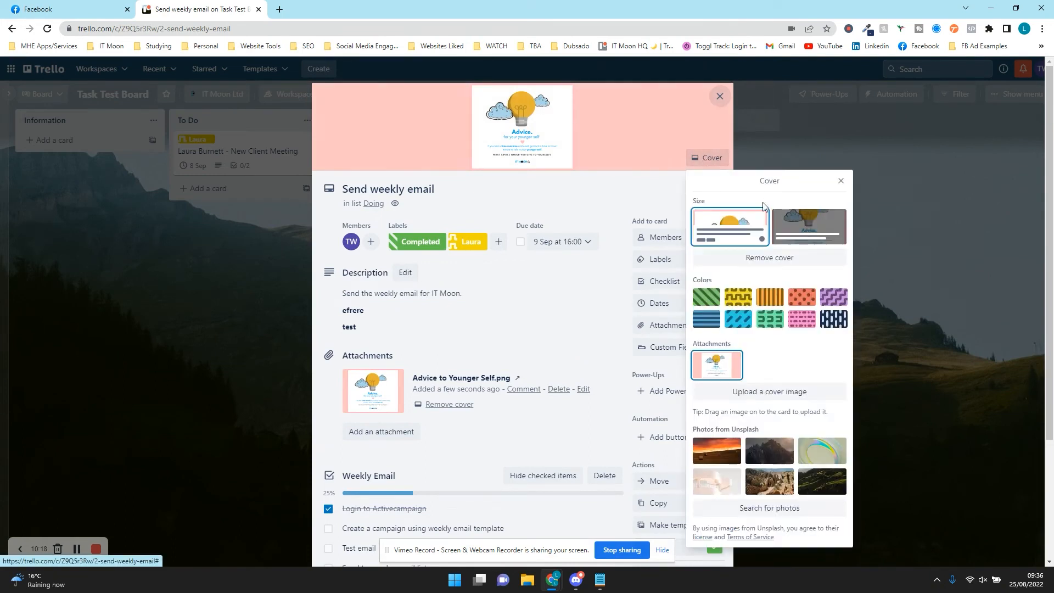
pyautogui.click(783, 230)
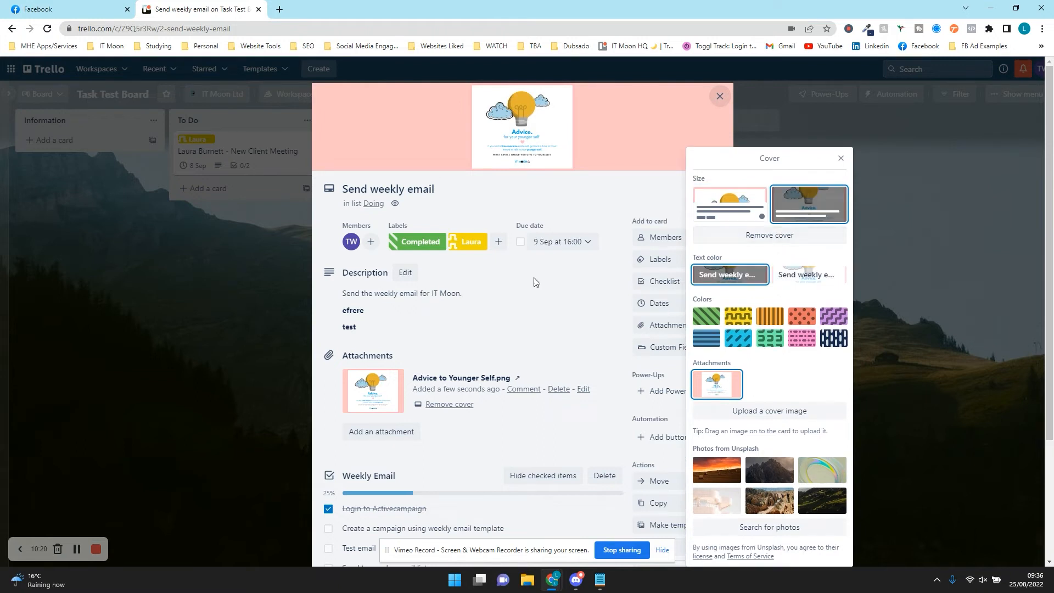
pyautogui.click(208, 277)
pyautogui.click(209, 276)
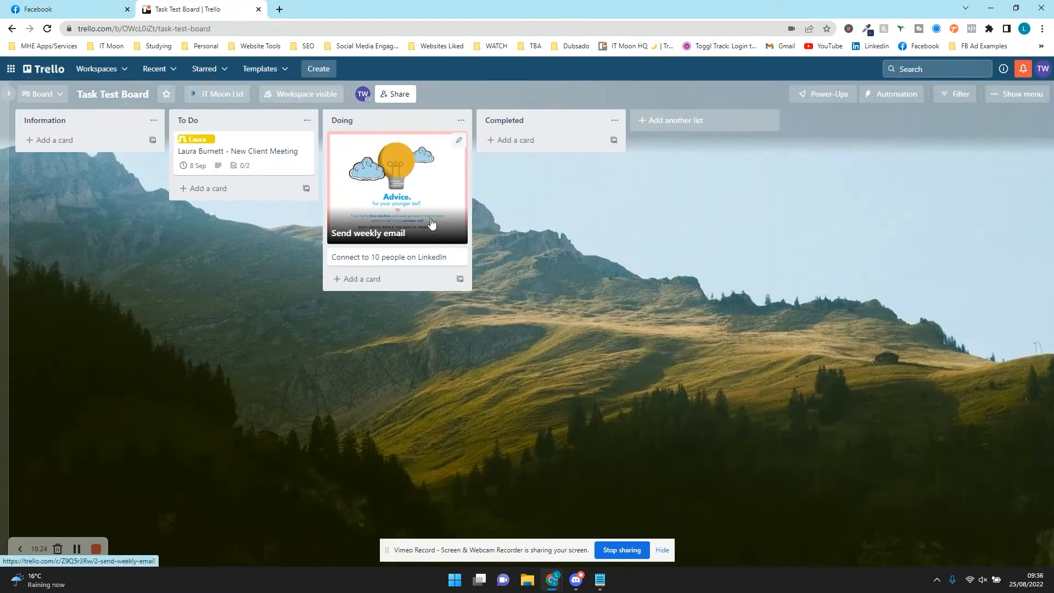
# Remove the cover from the Send weekly email card and close the card
pyautogui.click(428, 198)
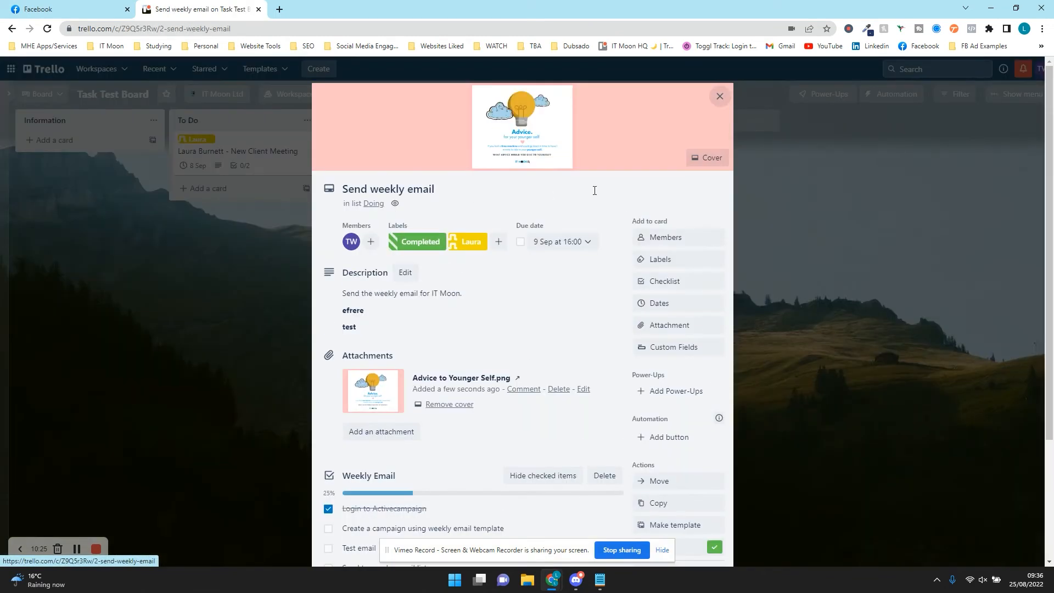
pyautogui.click(707, 158)
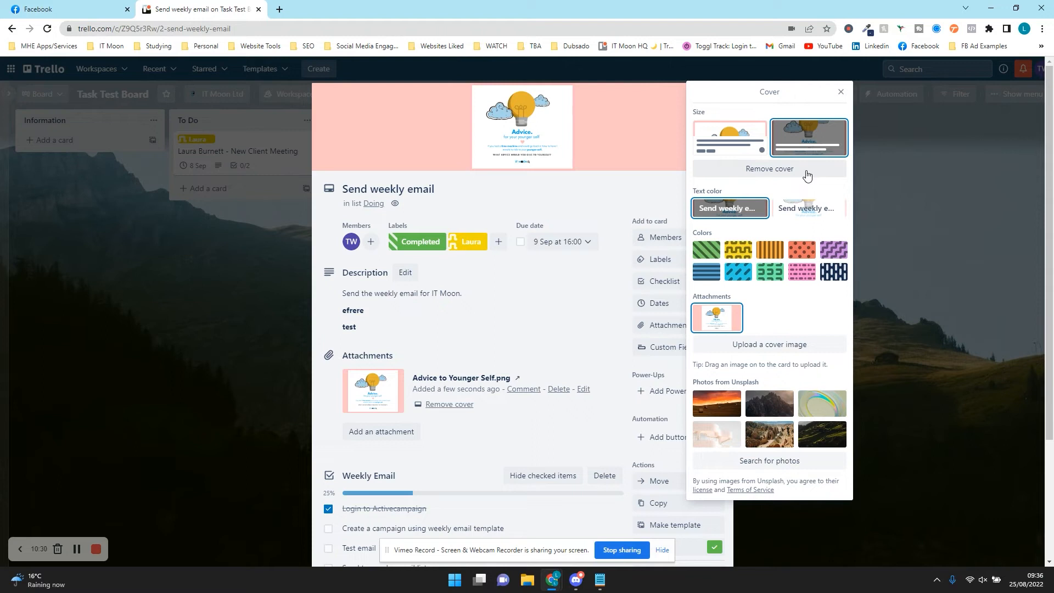
pyautogui.click(768, 169)
pyautogui.click(280, 275)
pyautogui.click(280, 274)
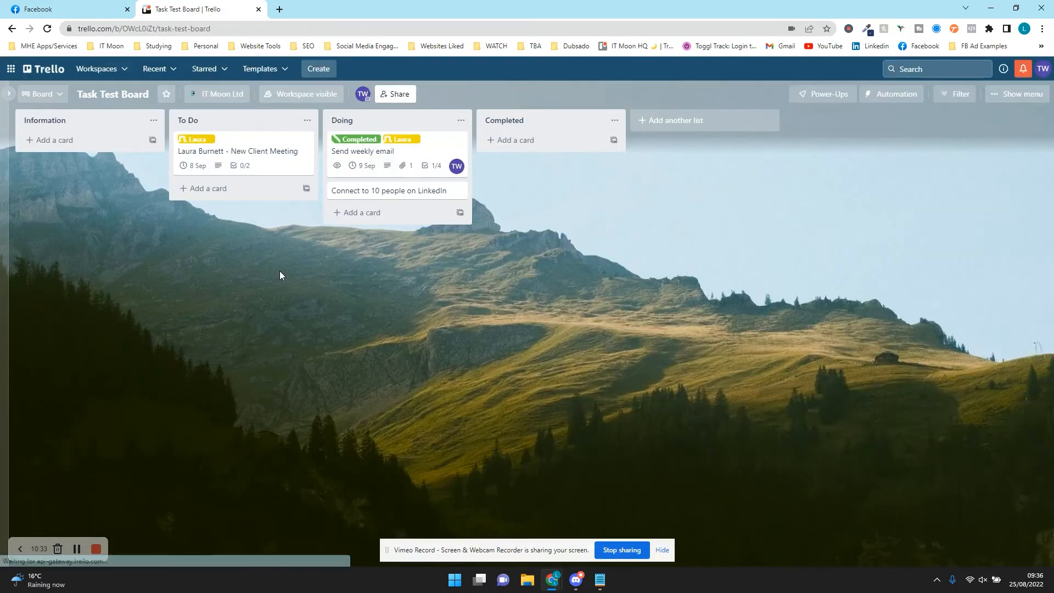
# Give the Send weekly email card a green full-card cover and return to the board
pyautogui.click(412, 146)
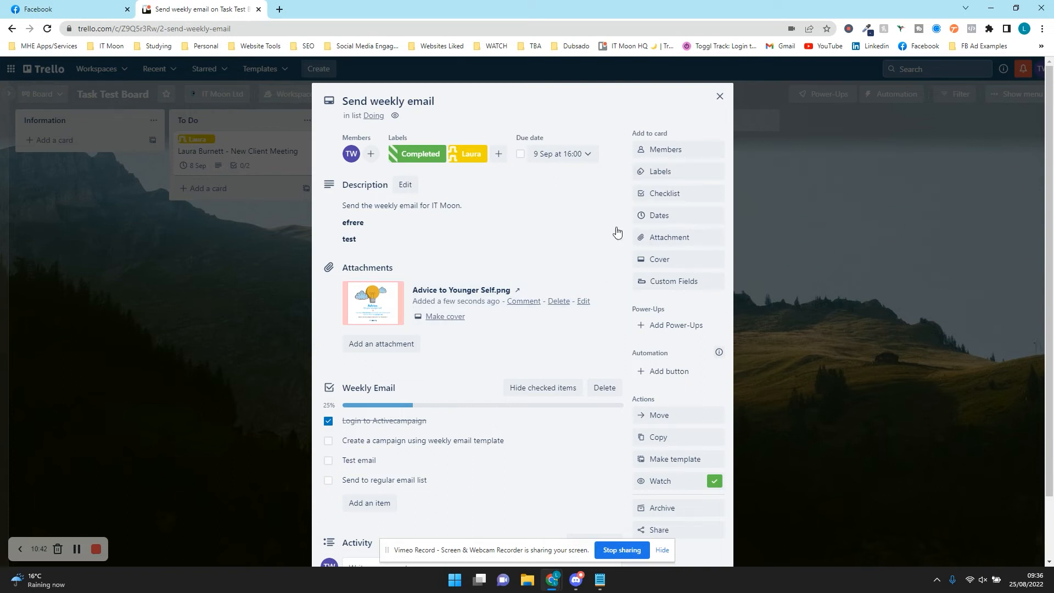
pyautogui.click(676, 269)
pyautogui.click(653, 189)
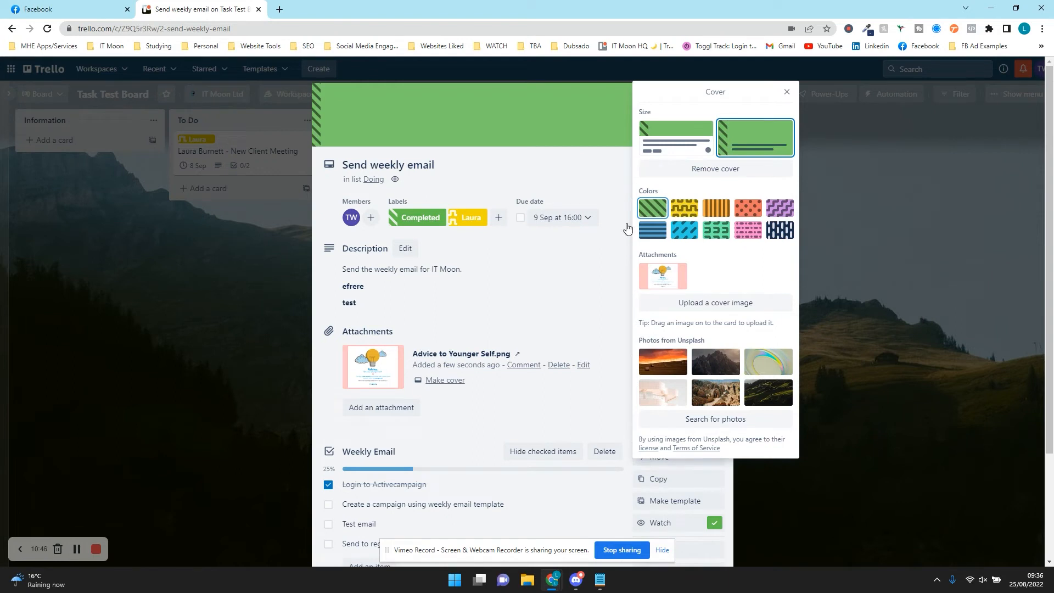
pyautogui.click(215, 306)
pyautogui.click(223, 305)
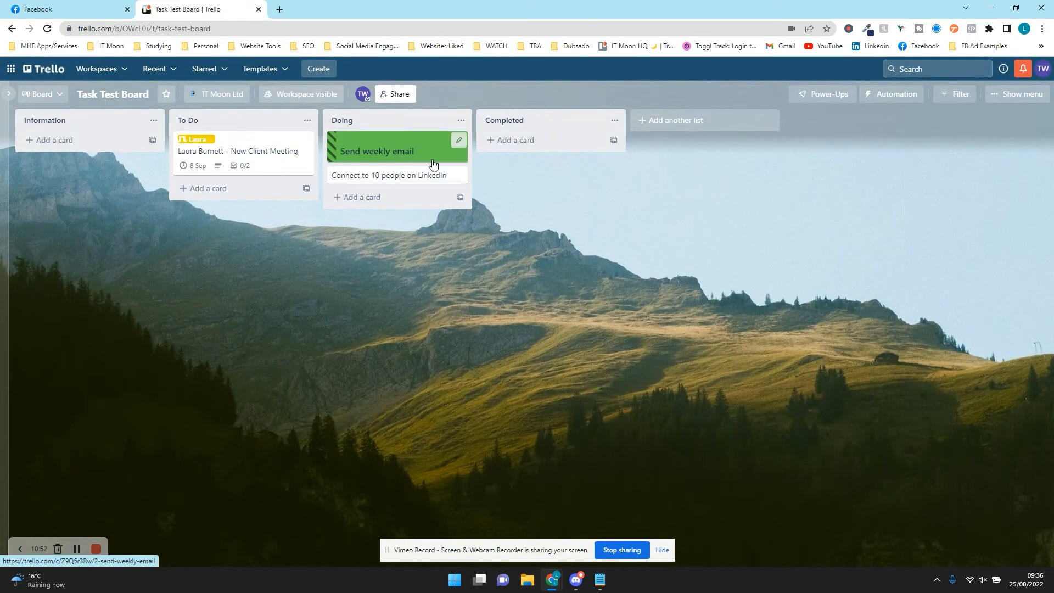
# Change the green cover's size to the strip above the card details on Send weekly email, and close the card
pyautogui.click(400, 145)
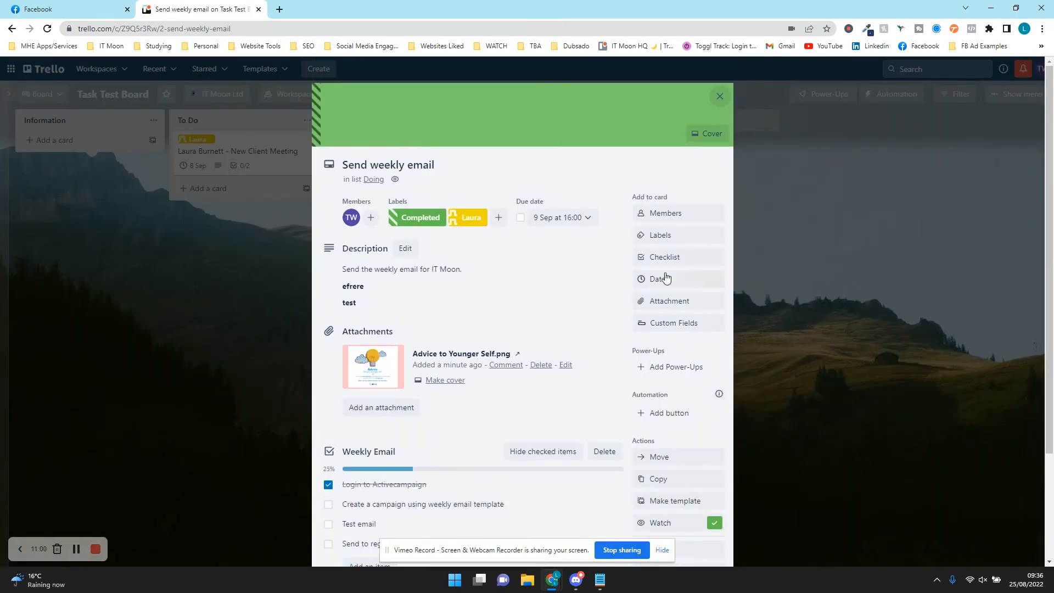
pyautogui.click(708, 134)
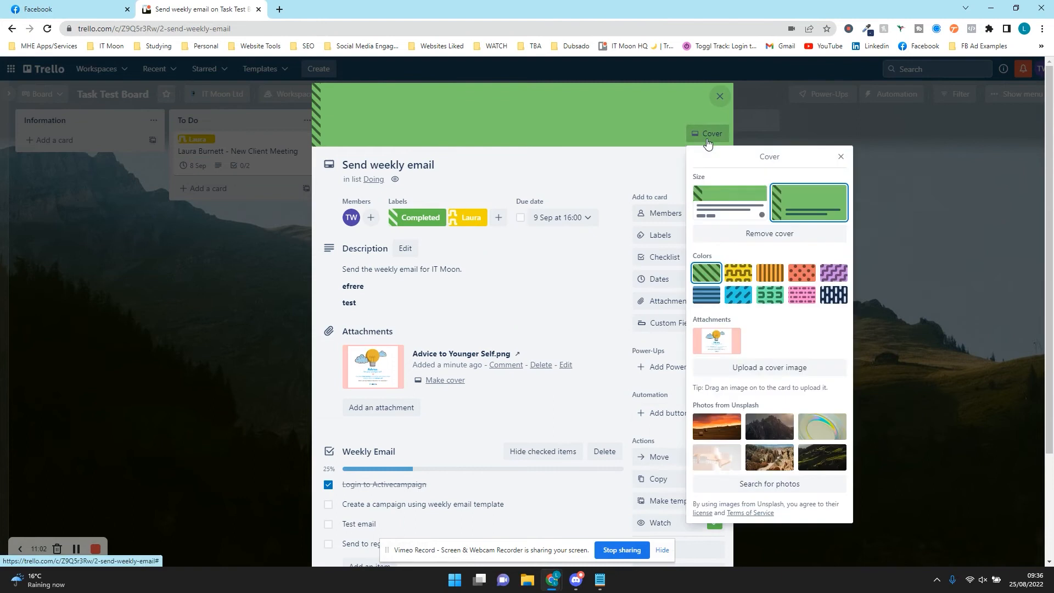
pyautogui.click(760, 208)
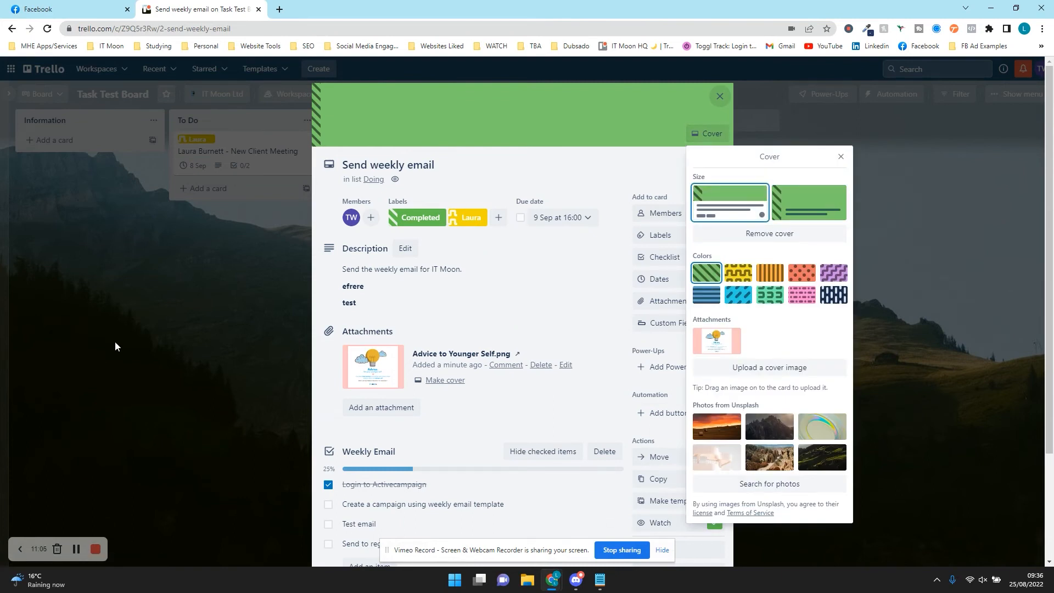
pyautogui.click(165, 322)
pyautogui.click(165, 322)
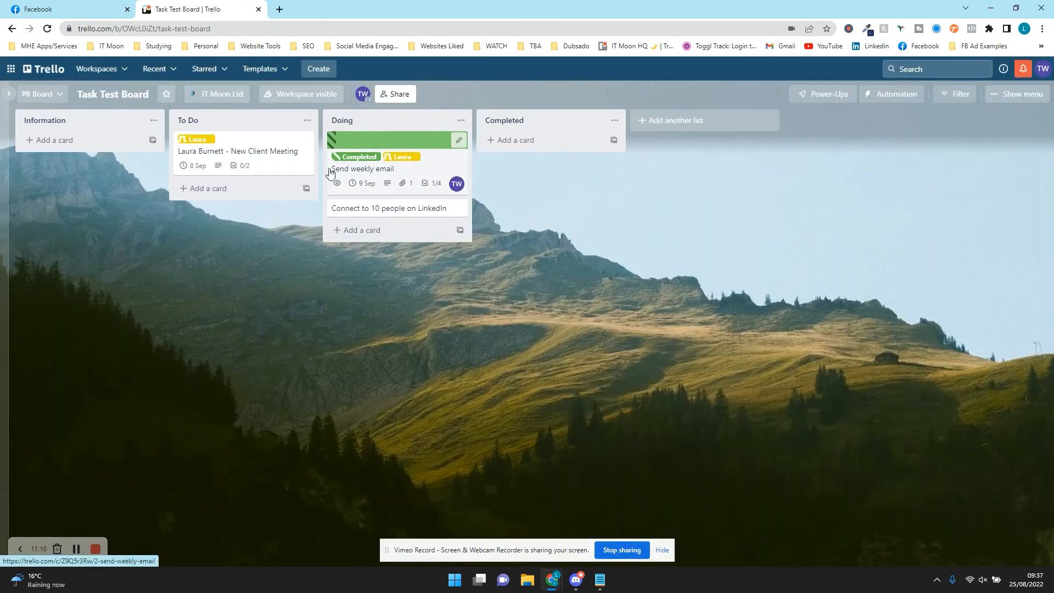
# Use the attached Advice to Younger Self image as the Send weekly email card's cover, and return to the board
pyautogui.click(433, 172)
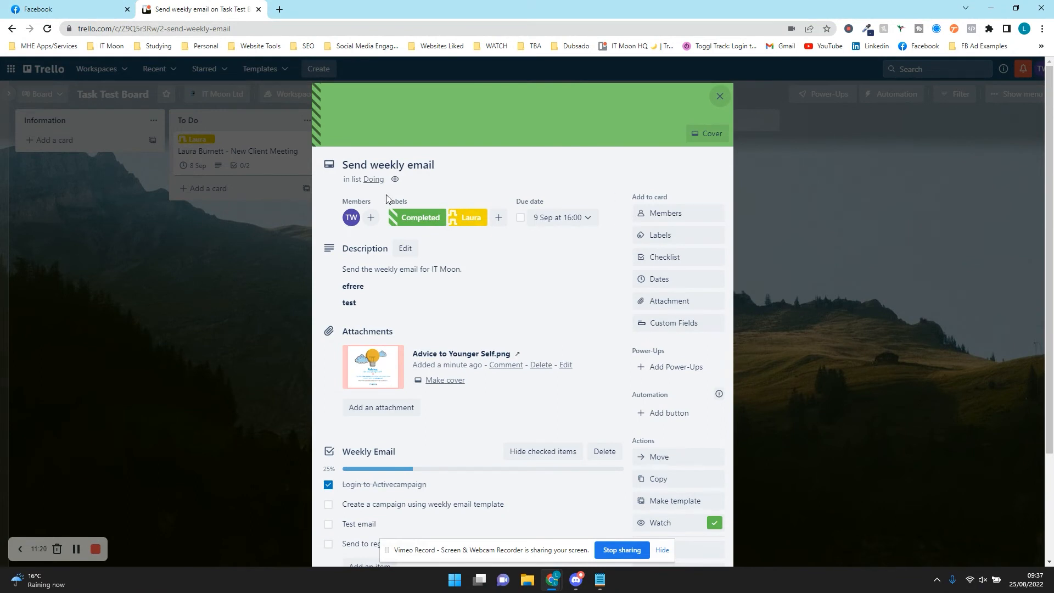
pyautogui.click(705, 134)
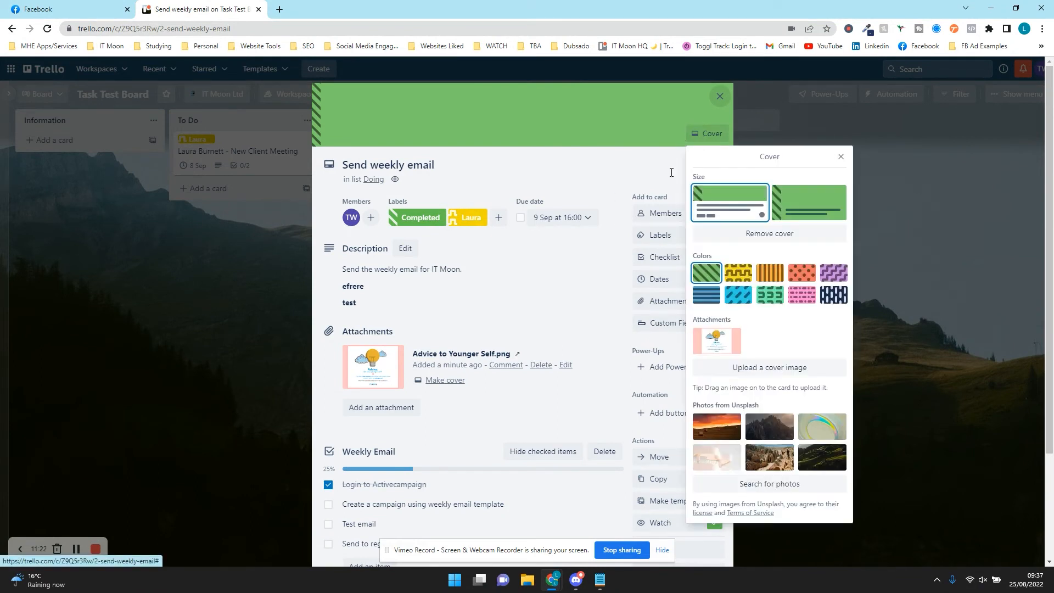
pyautogui.click(722, 337)
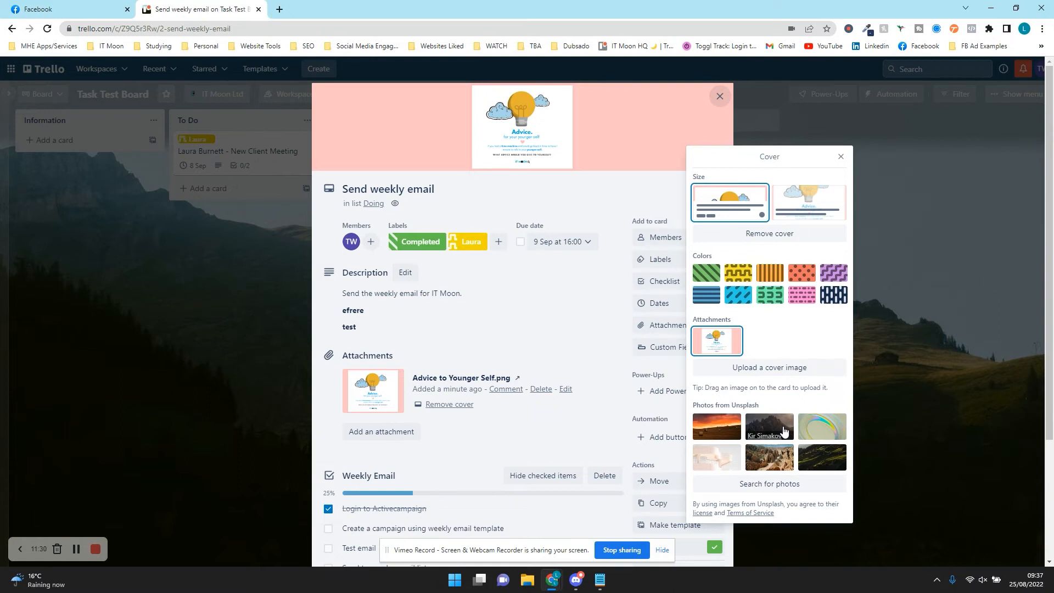
pyautogui.click(245, 350)
pyautogui.click(247, 340)
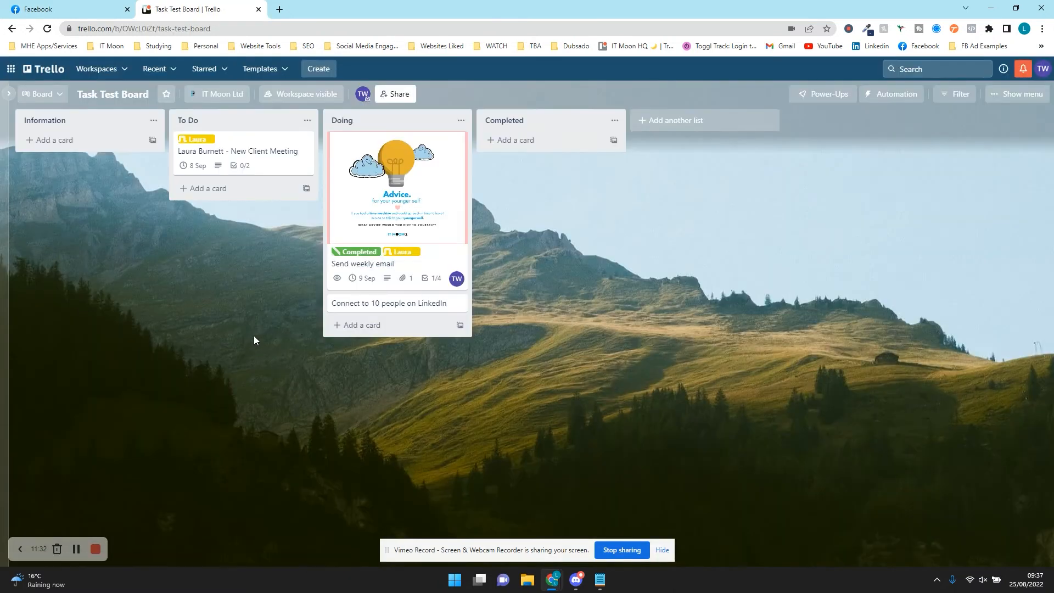
# Create a custom field titled "Client" of type Text on the Send weekly email card, and close the custom field options
pyautogui.click(430, 273)
pyautogui.scroll(-5, 692, 250)
pyautogui.scroll(-1, 693, 250)
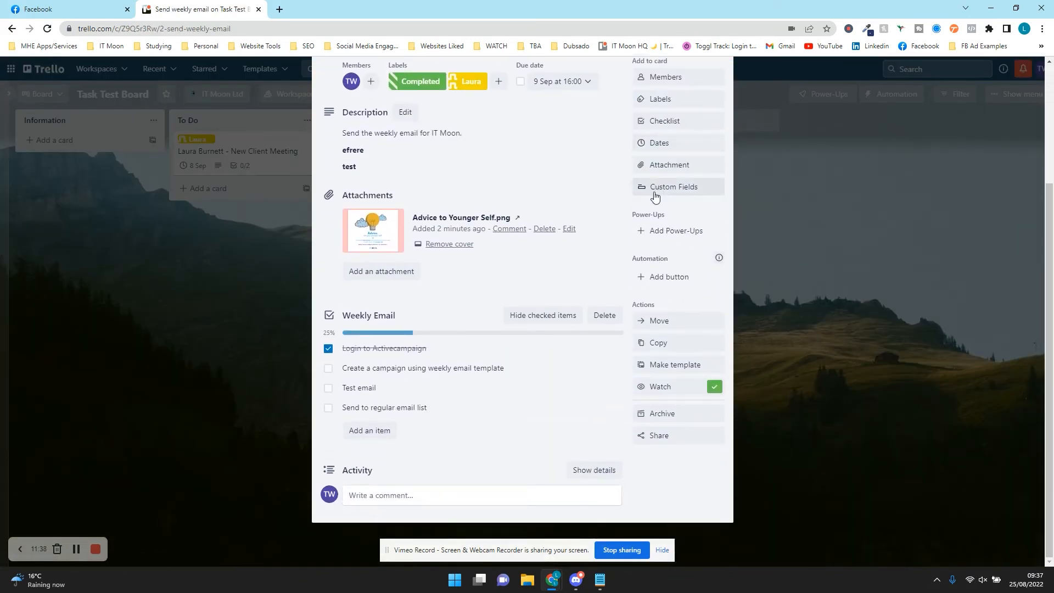
pyautogui.click(678, 194)
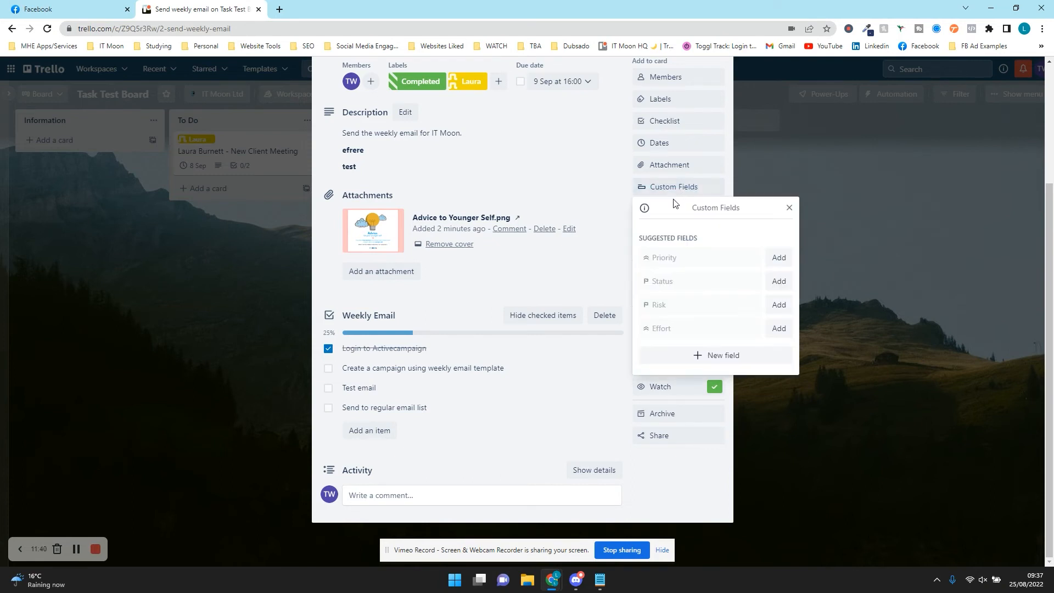
pyautogui.click(688, 364)
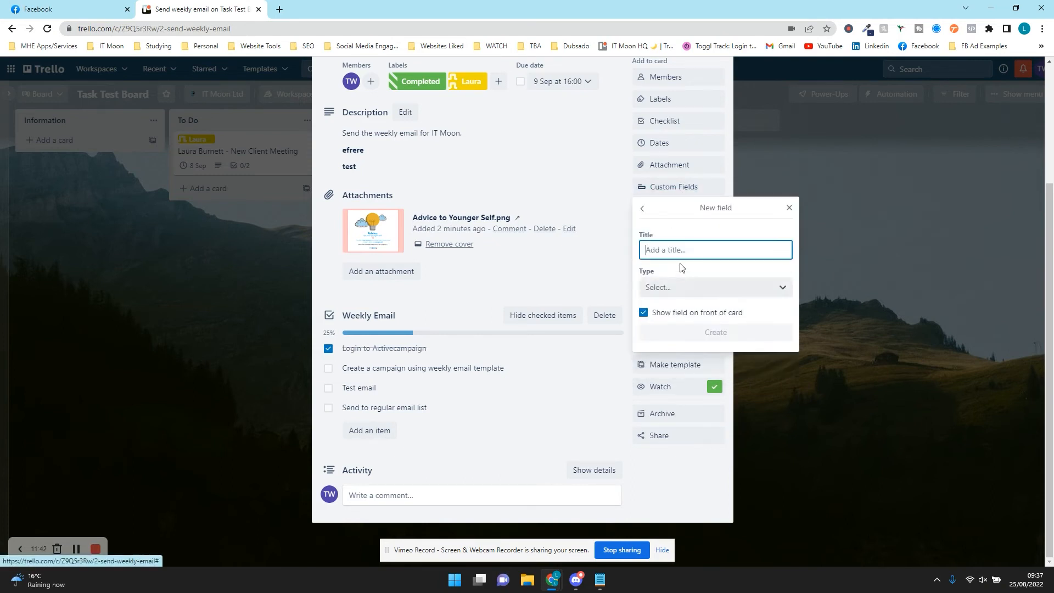
pyautogui.press('capslock')
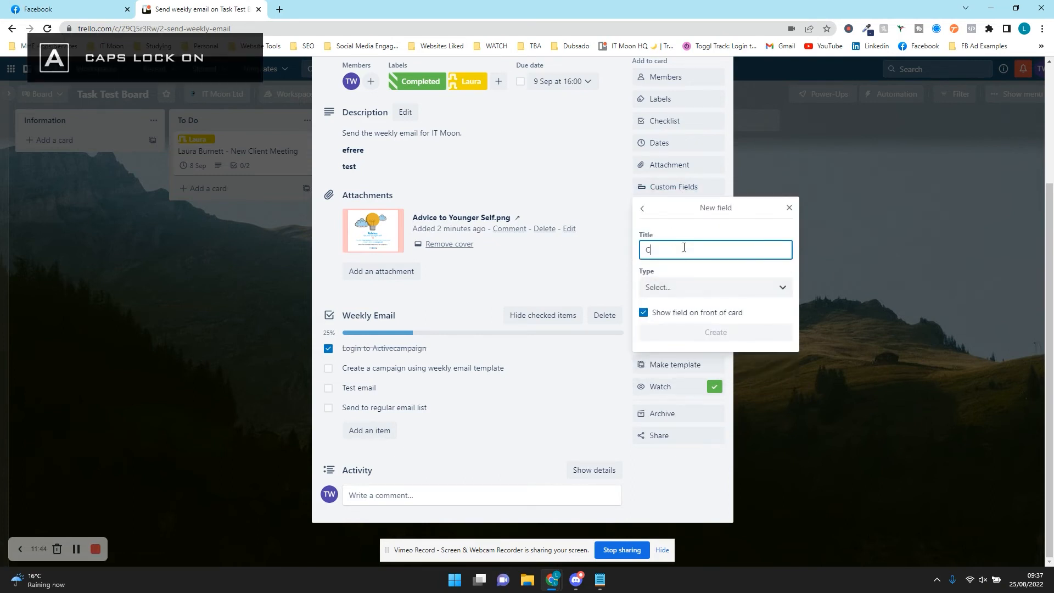
pyautogui.press('capslock')
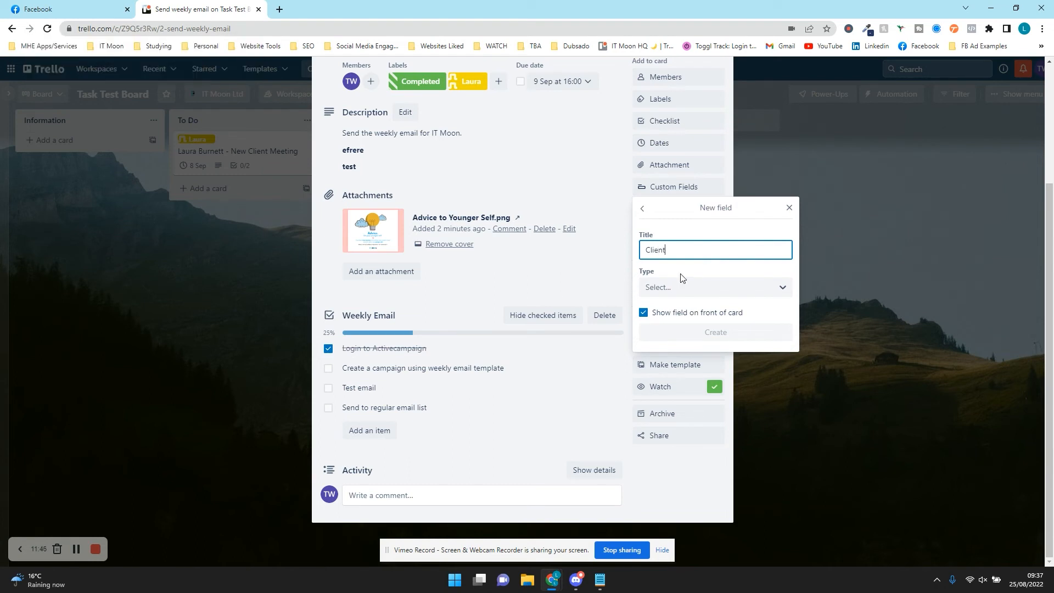
pyautogui.click(681, 288)
pyautogui.click(670, 382)
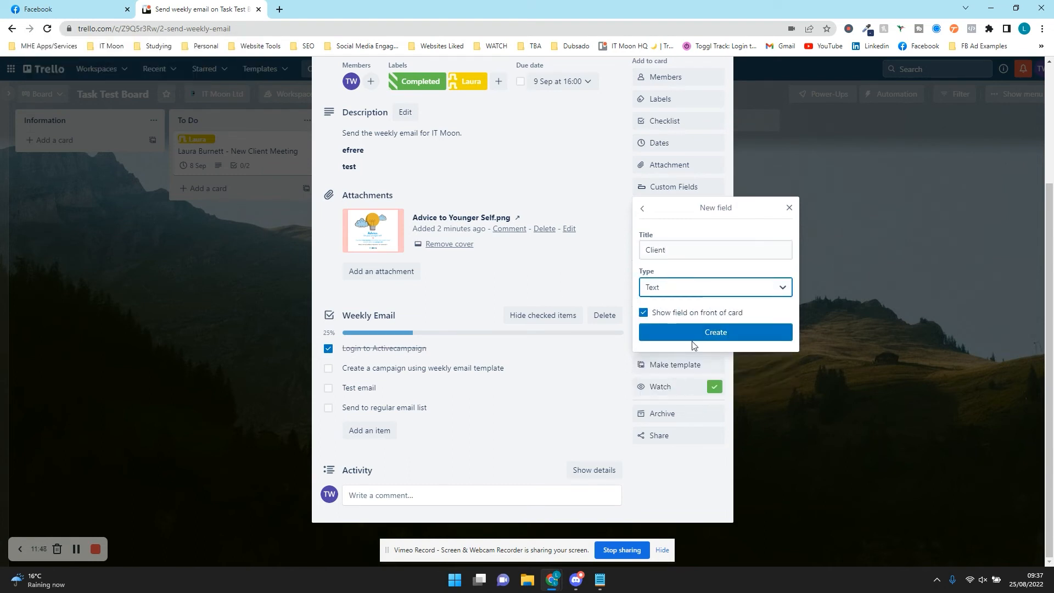
pyautogui.click(677, 331)
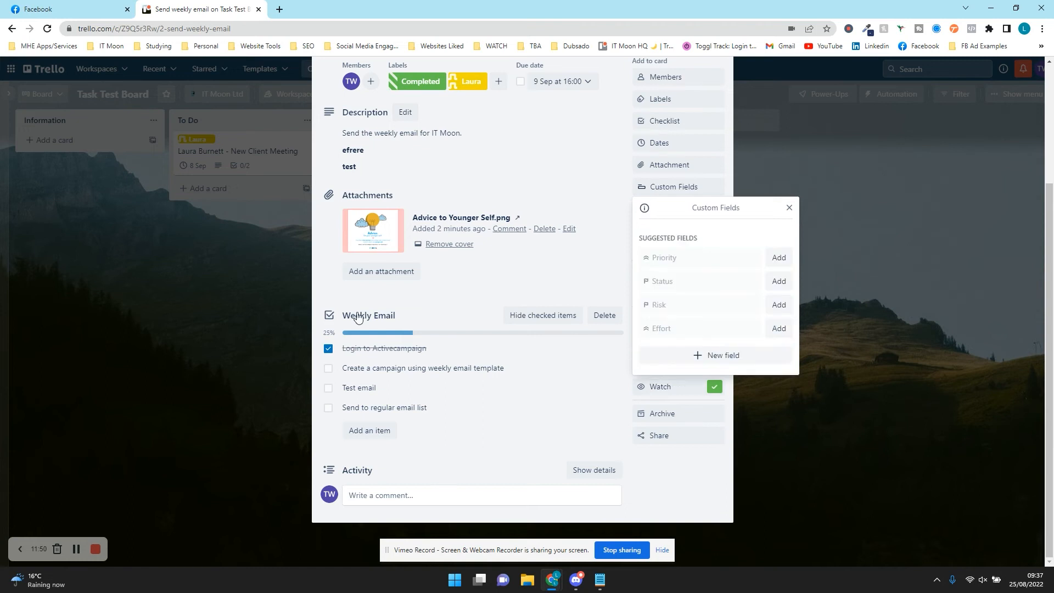
pyautogui.click(390, 226)
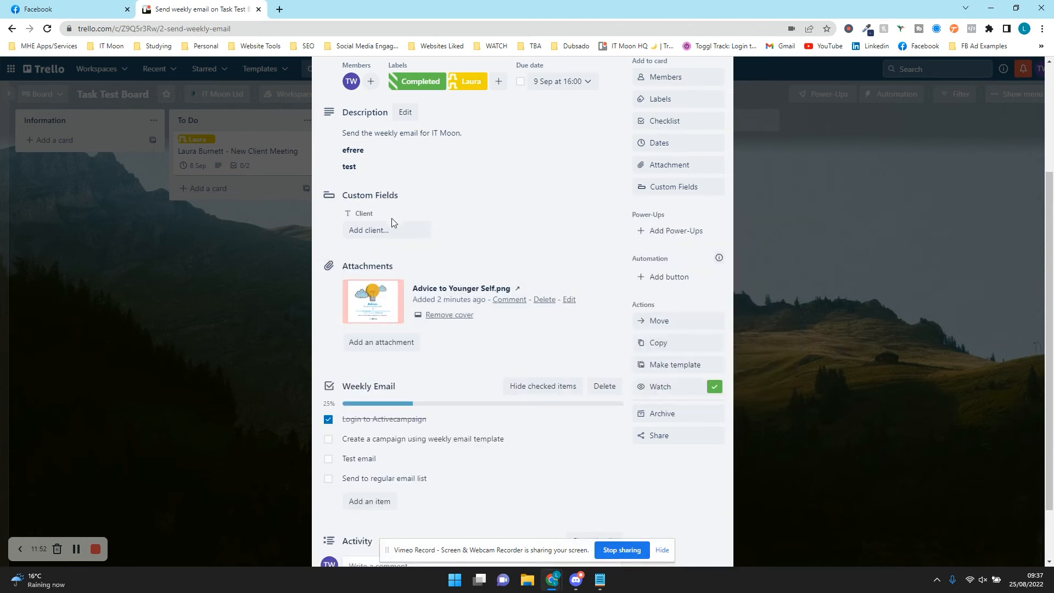
# Set the Client field to "IT Moon" on the Send weekly email card and return to the board
pyautogui.press('capslock')
pyautogui.write('IT M')
pyautogui.press('capslock')
pyautogui.write('oon')
pyautogui.press('Return')
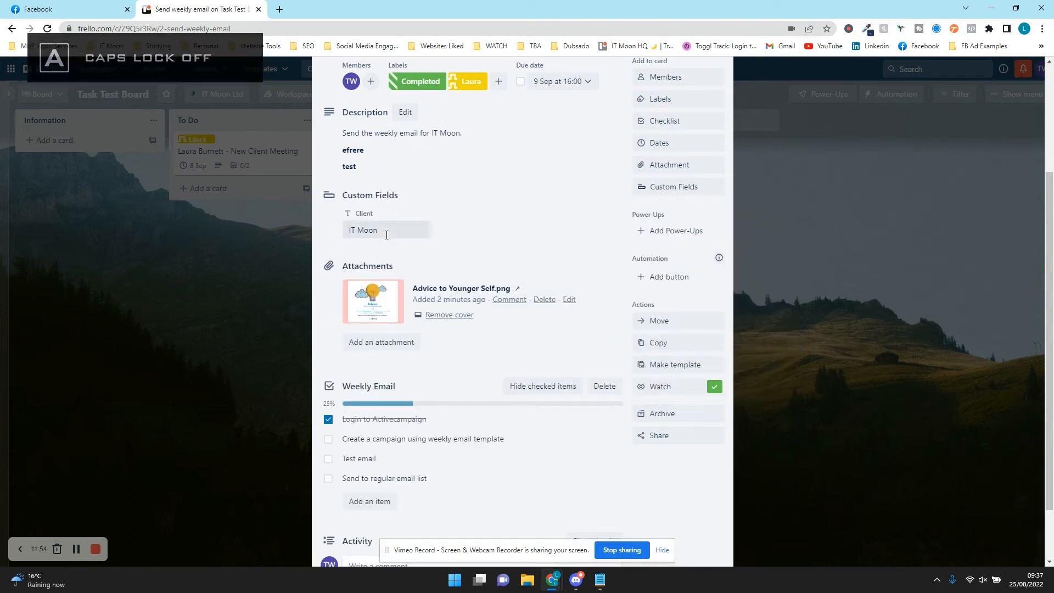
pyautogui.click(176, 291)
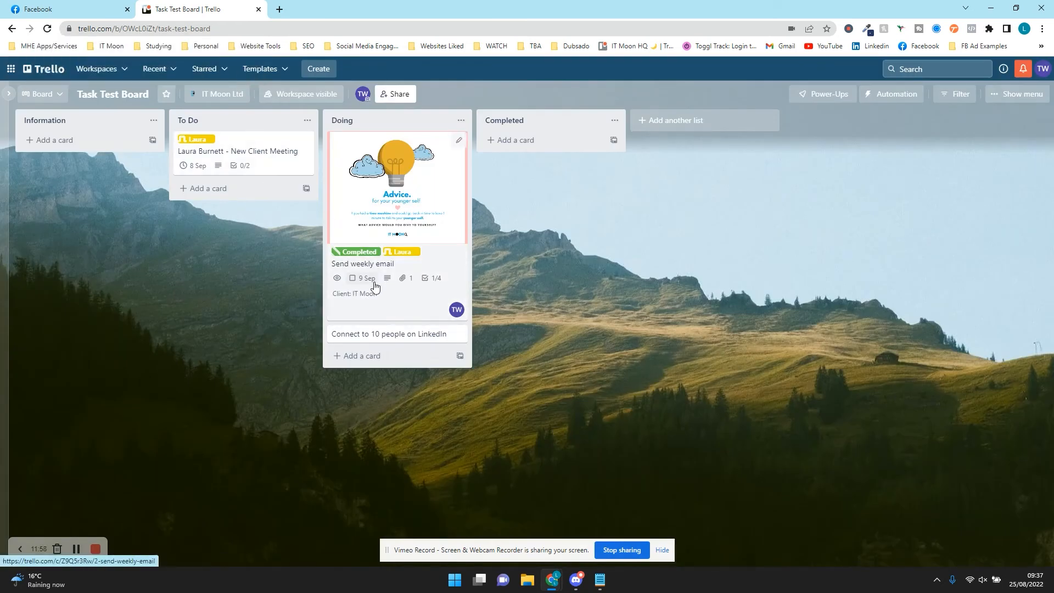
# Set the Client field to "MHE Services" on the Connect to 10 people on LinkedIn card and return to the board
pyautogui.click(400, 334)
pyautogui.click(383, 249)
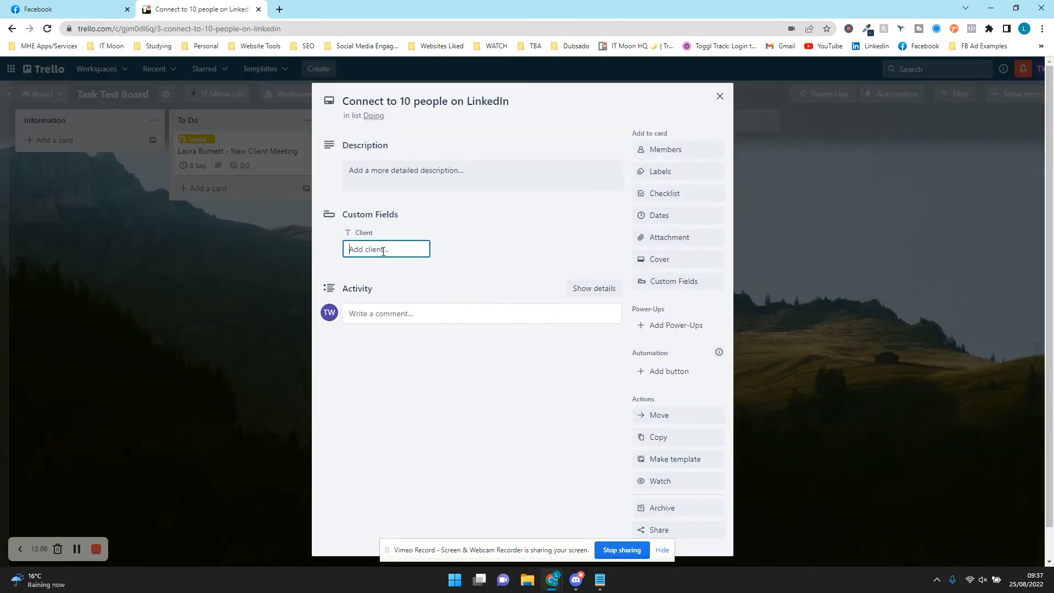
pyautogui.press('capslock')
pyautogui.write('MHE S')
pyautogui.press('capslock')
pyautogui.write('ervices')
pyautogui.press('Return')
pyautogui.click(197, 309)
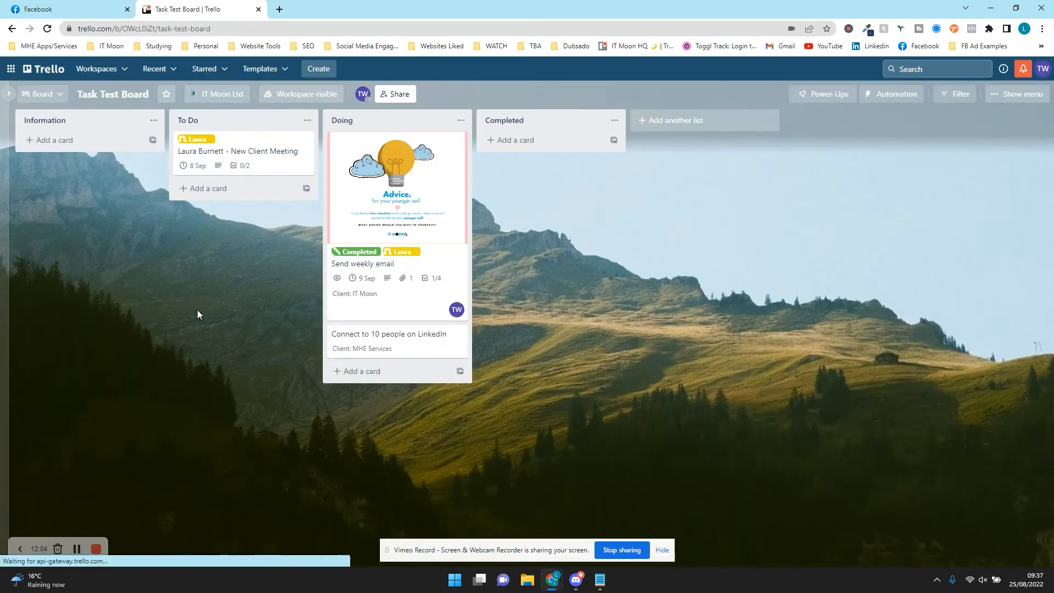
# Look through the boards the Send weekly email card could be moved to, leave it in place, and close the card
pyautogui.click(413, 307)
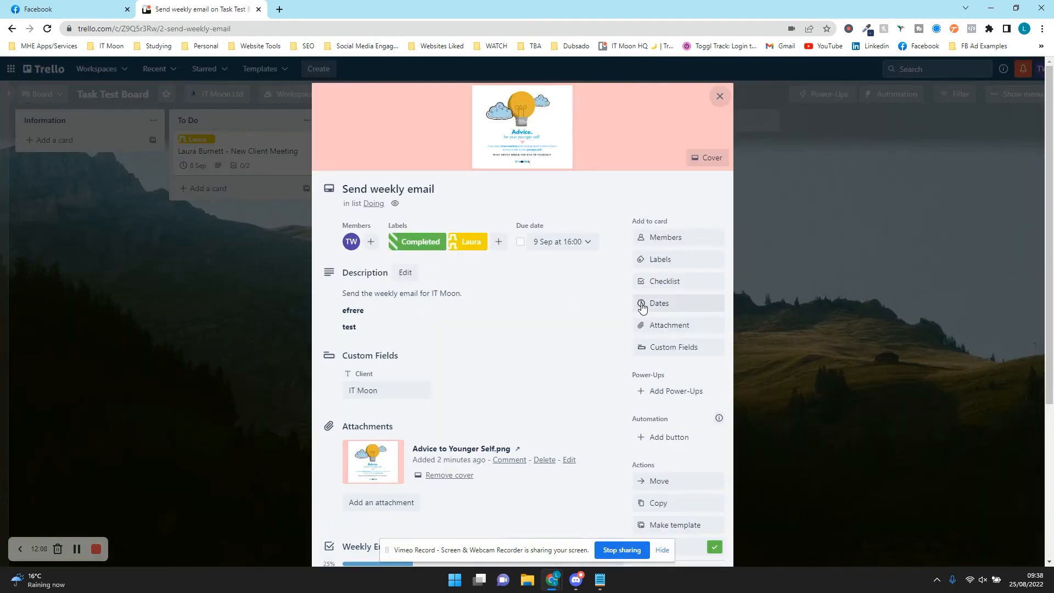
pyautogui.scroll(-4, 642, 308)
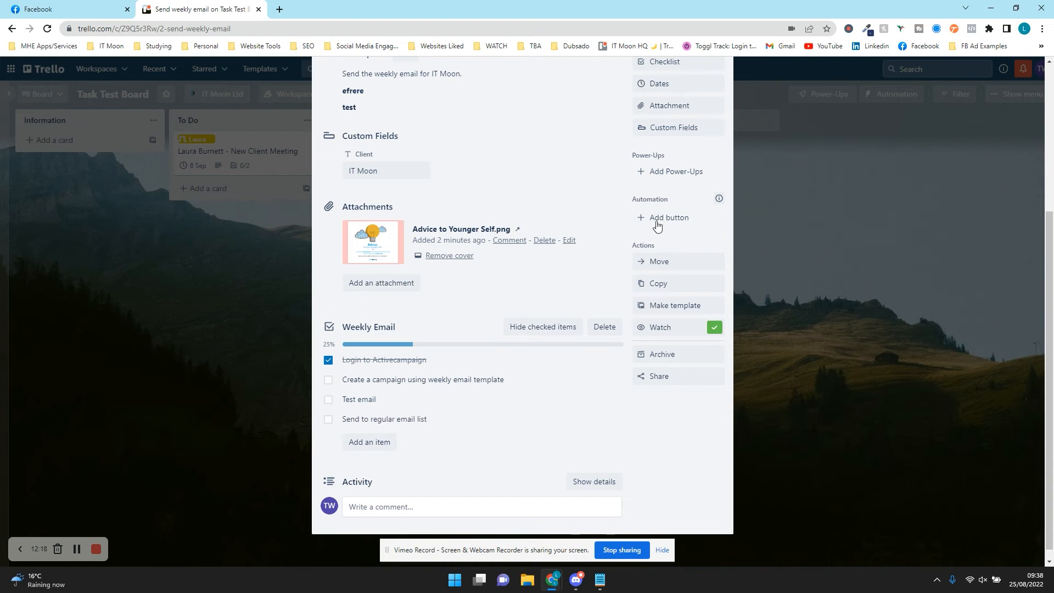
pyautogui.click(666, 267)
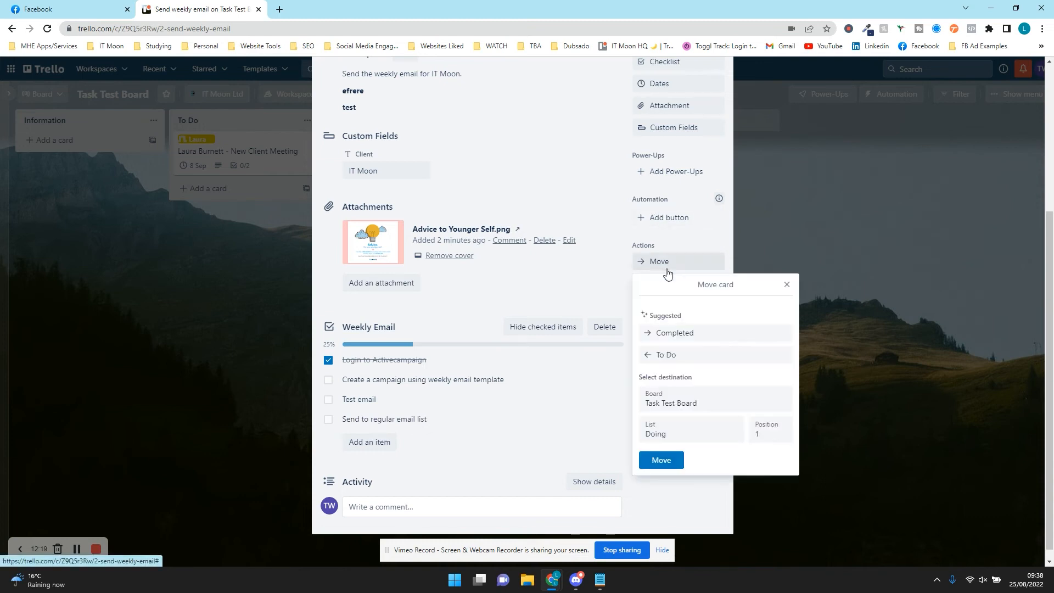
pyautogui.click(680, 406)
pyautogui.scroll(15, 701, 337)
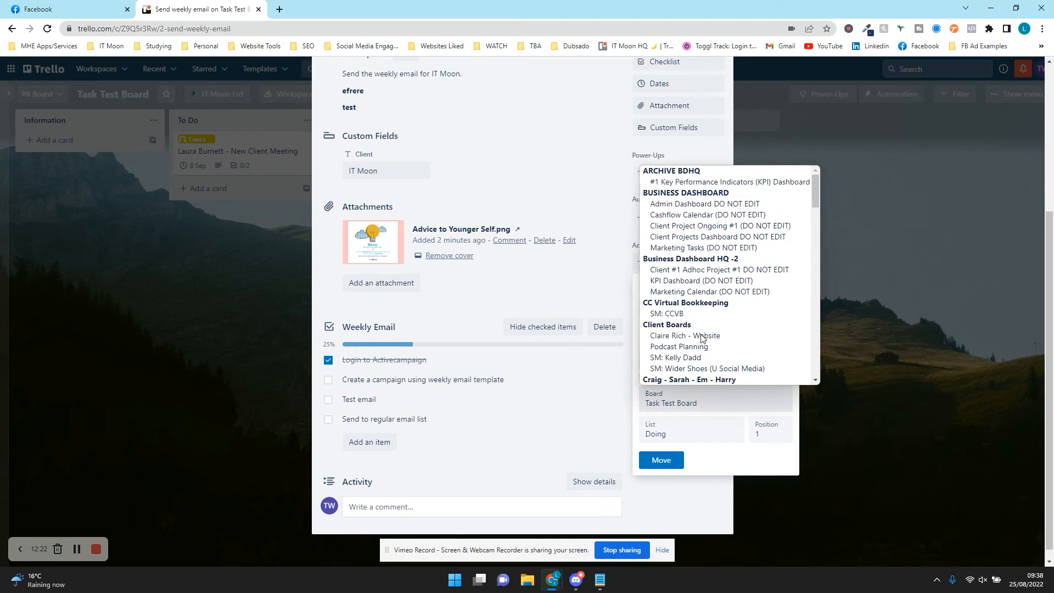
pyautogui.scroll(-4, 714, 247)
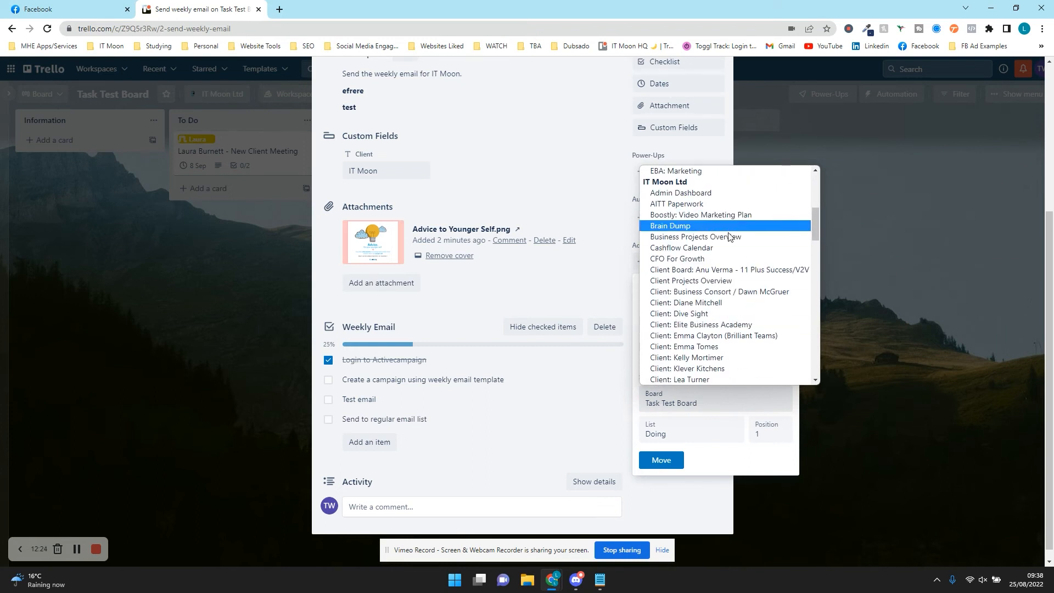
pyautogui.scroll(-15, 727, 247)
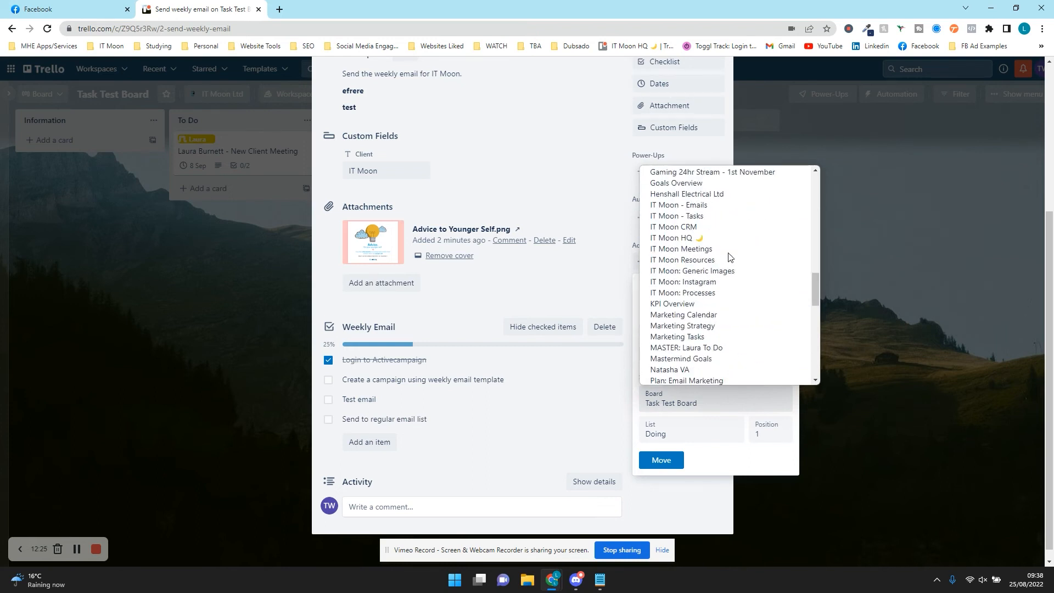
pyautogui.click(644, 510)
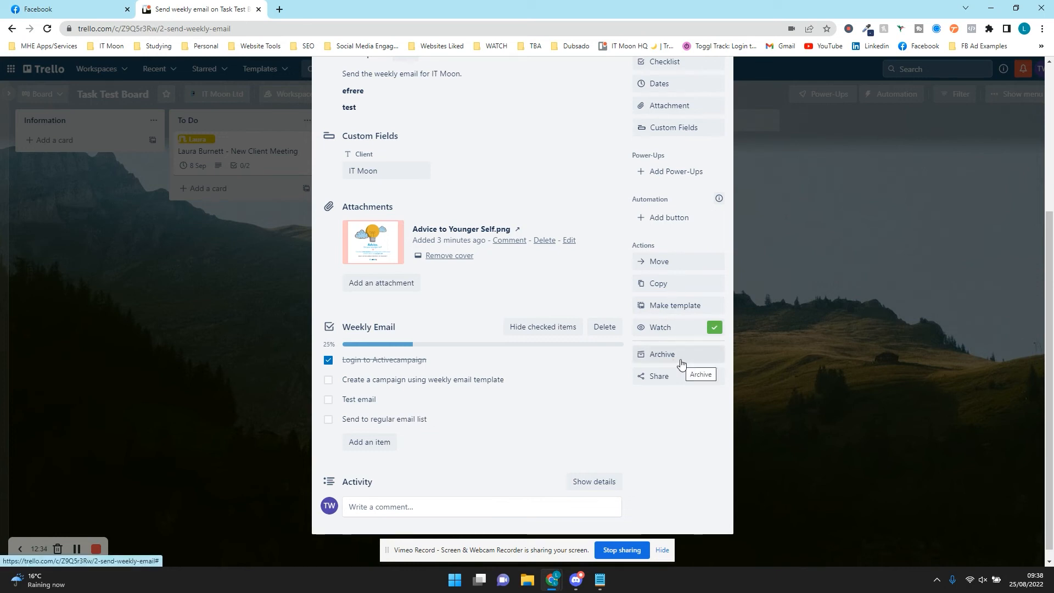
pyautogui.click(185, 343)
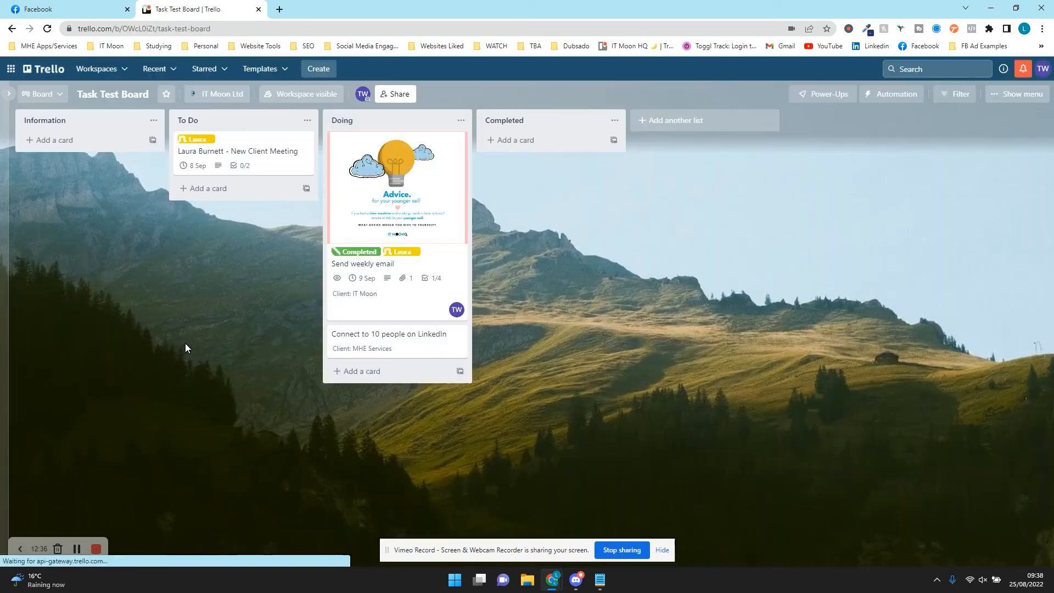
# Add a card titled "Test" to the To Do list
pyautogui.click(241, 191)
pyautogui.press('capslock')
pyautogui.write('T')
pyautogui.press('capslock')
pyautogui.write('est')
pyautogui.press('Return')
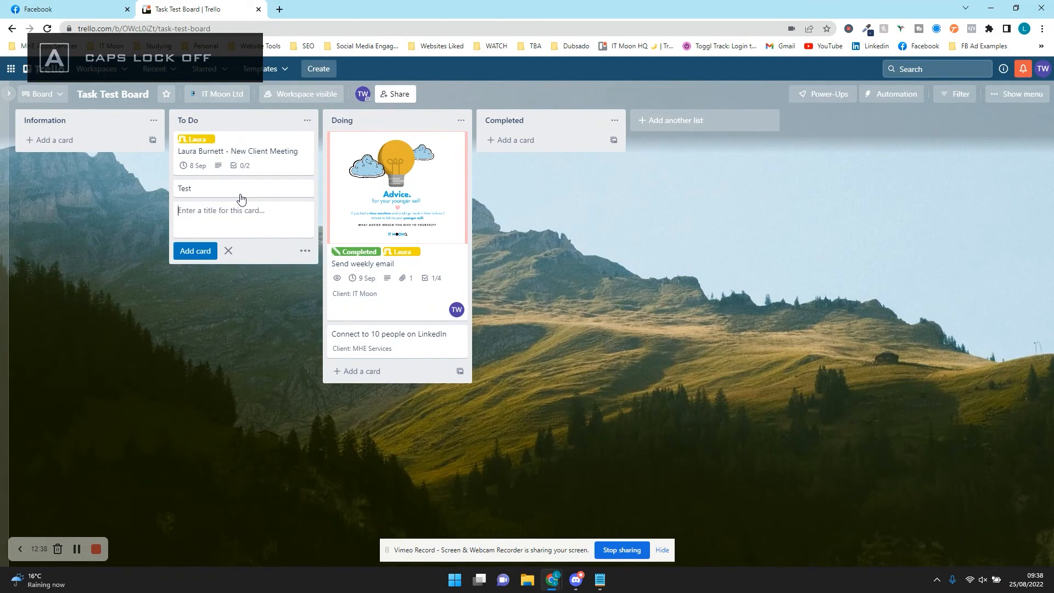
# Archive the Test card in the To Do list and return to the board
pyautogui.click(241, 189)
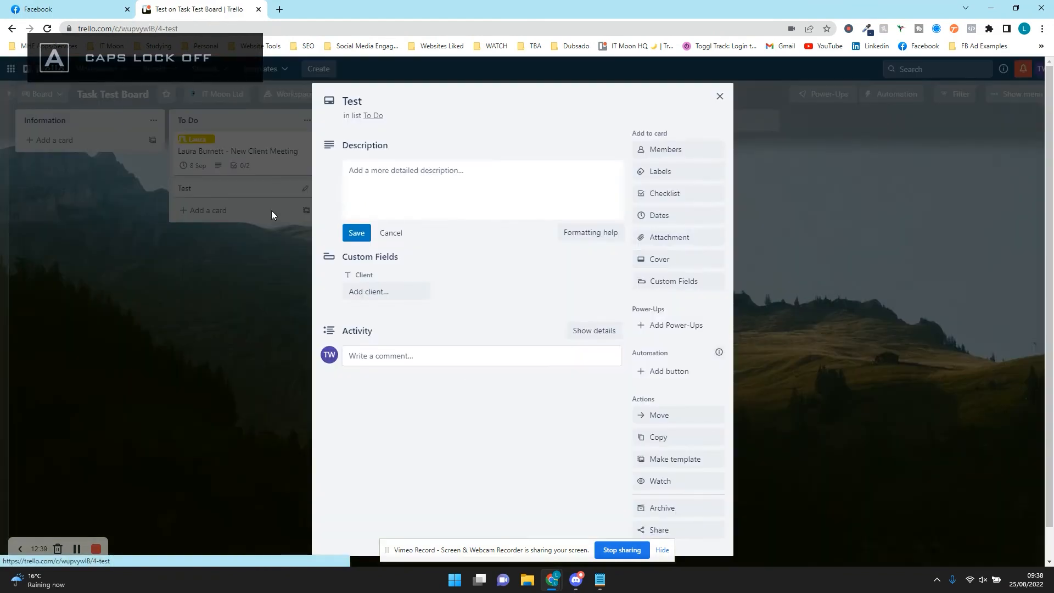
pyautogui.click(649, 513)
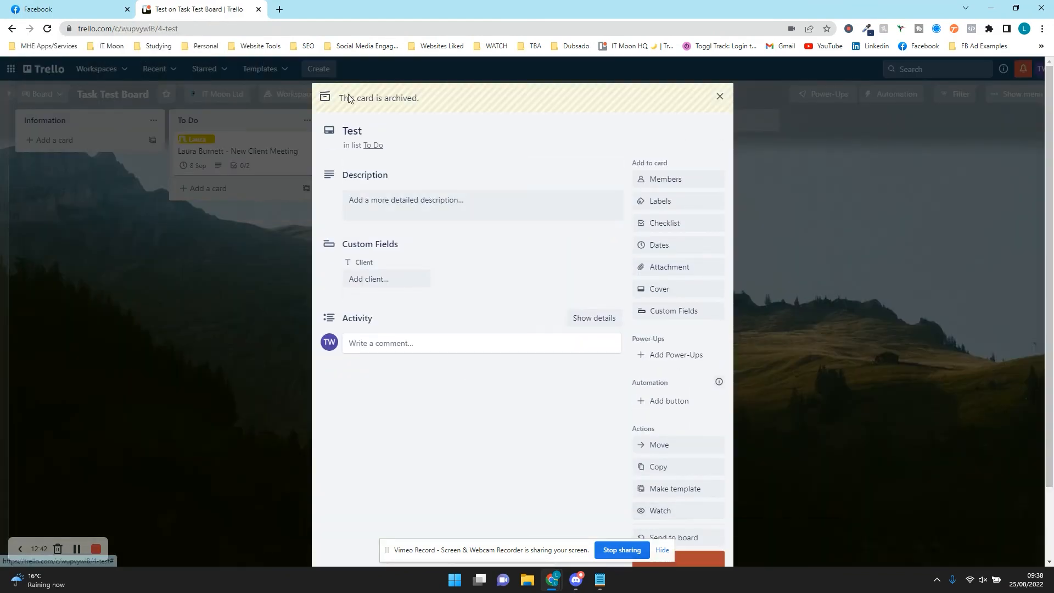
pyautogui.click(128, 326)
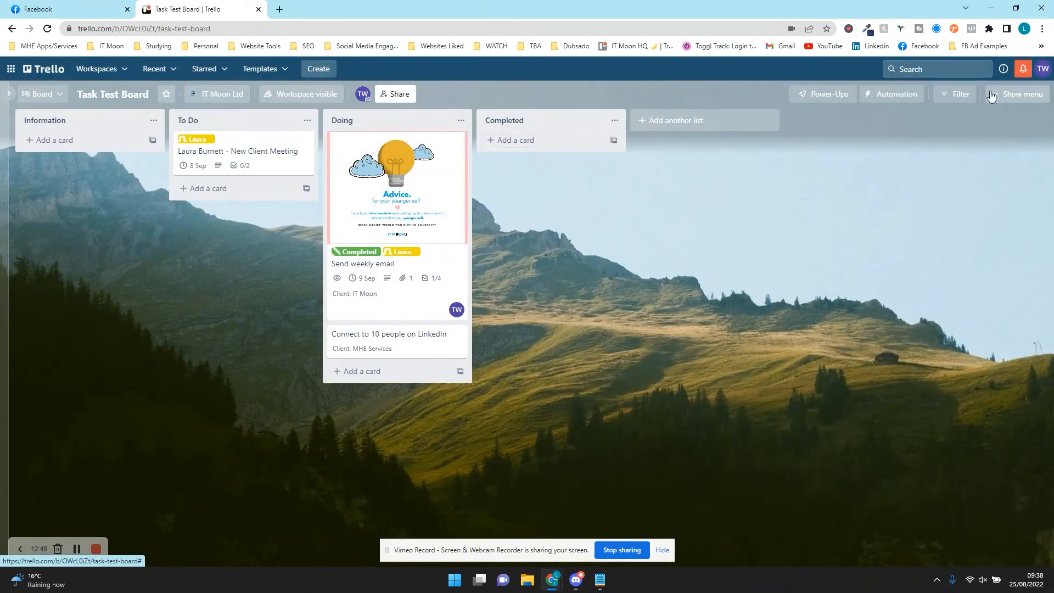
# Restore the Test card from the board's archived items and close the board menu
pyautogui.click(1007, 95)
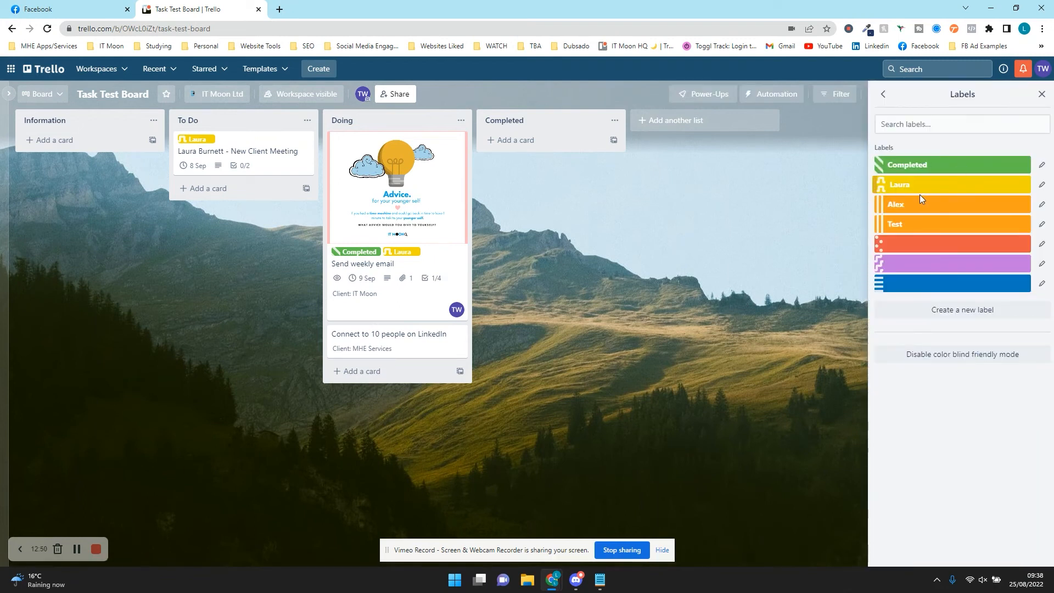
pyautogui.click(883, 97)
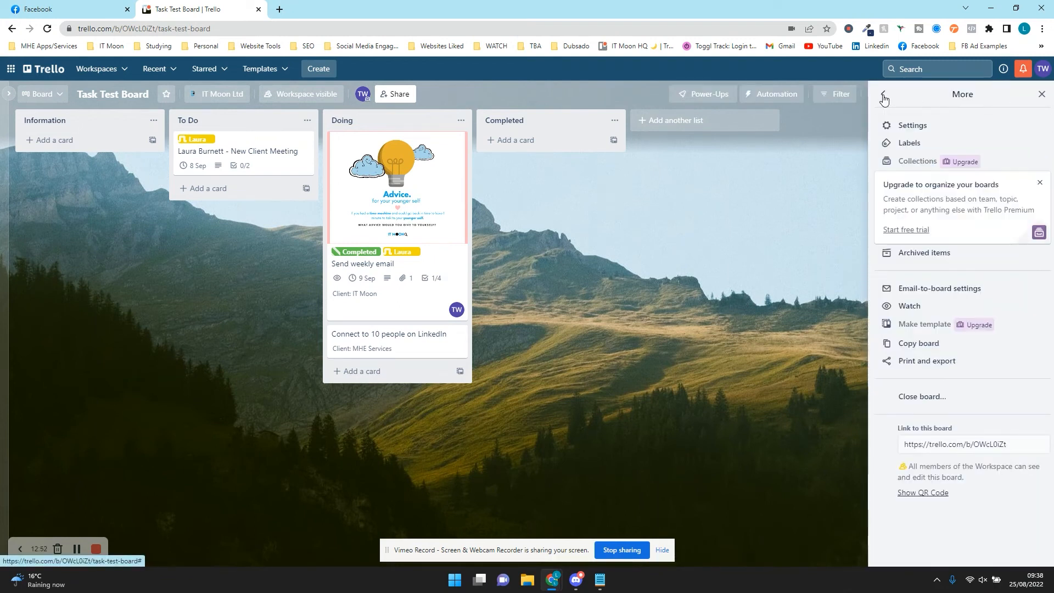
pyautogui.click(905, 259)
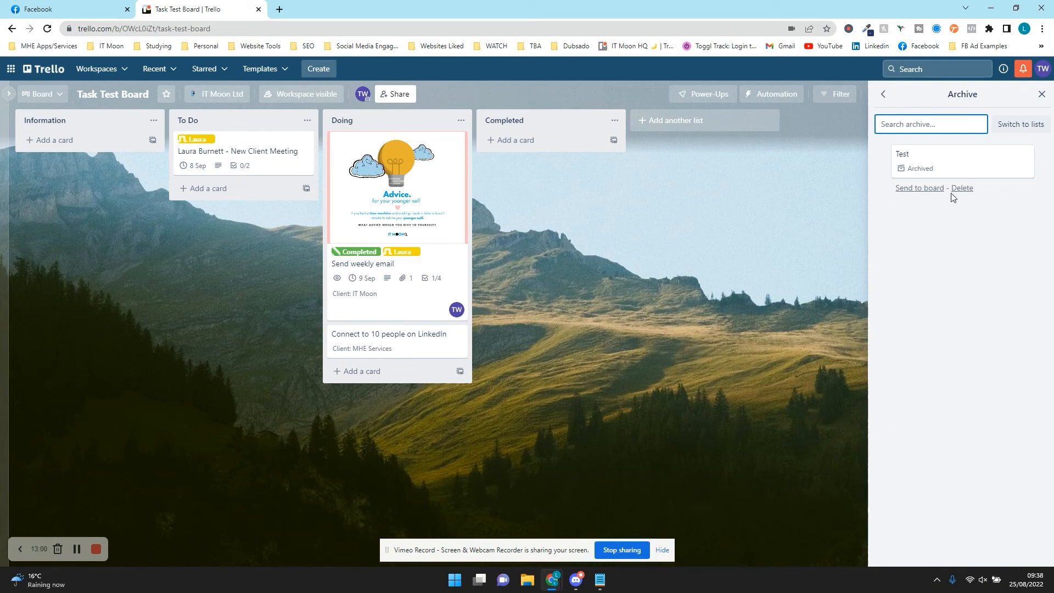
pyautogui.click(927, 188)
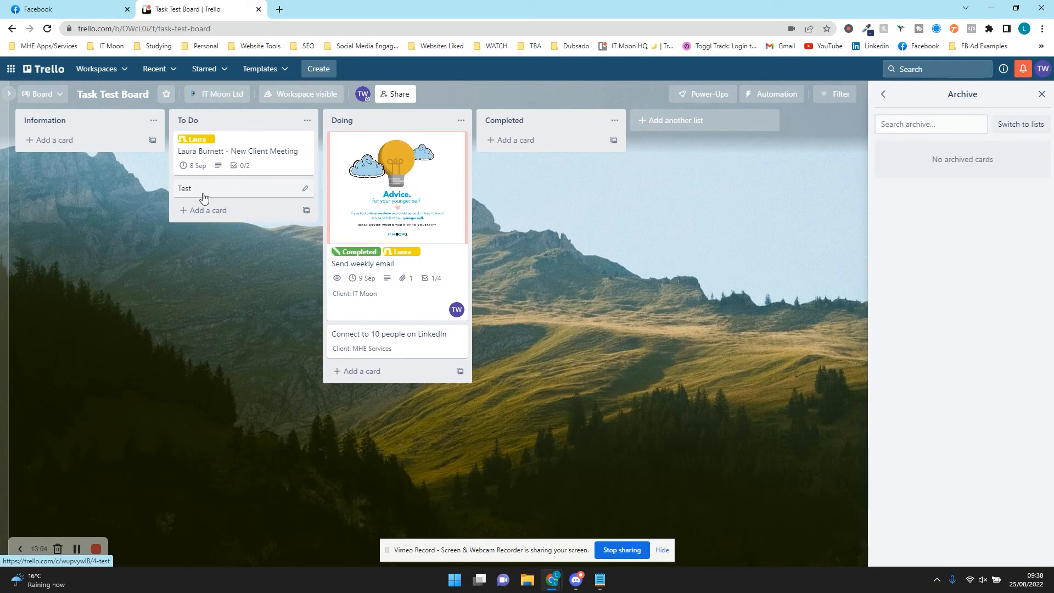
pyautogui.click(1041, 95)
# Start copying the Connect to 10 people on LinkedIn card, titling the copy "Connect to 10 people on Instagram"
pyautogui.click(399, 345)
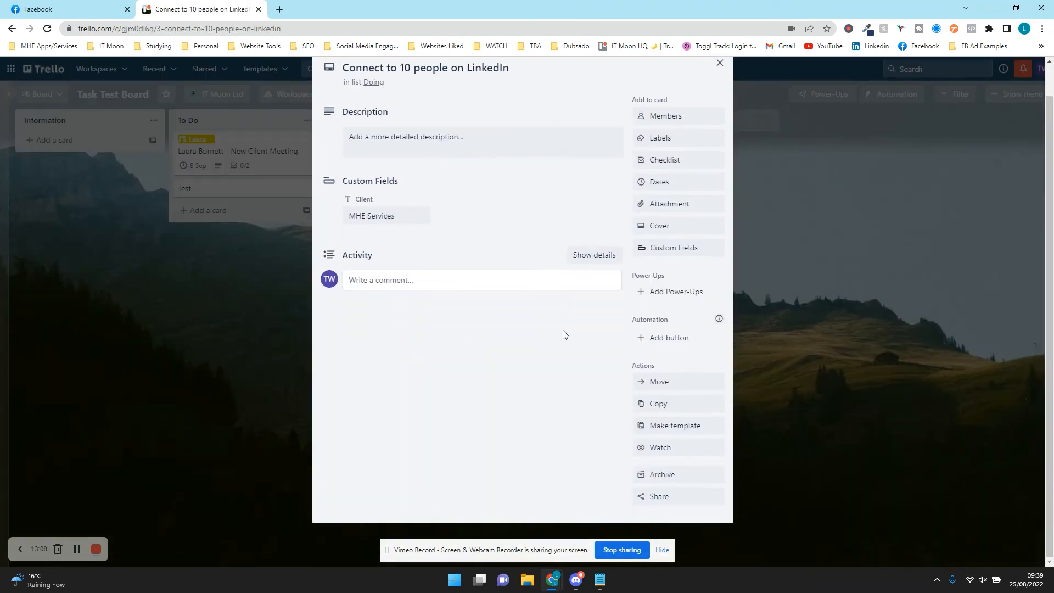
pyautogui.click(689, 404)
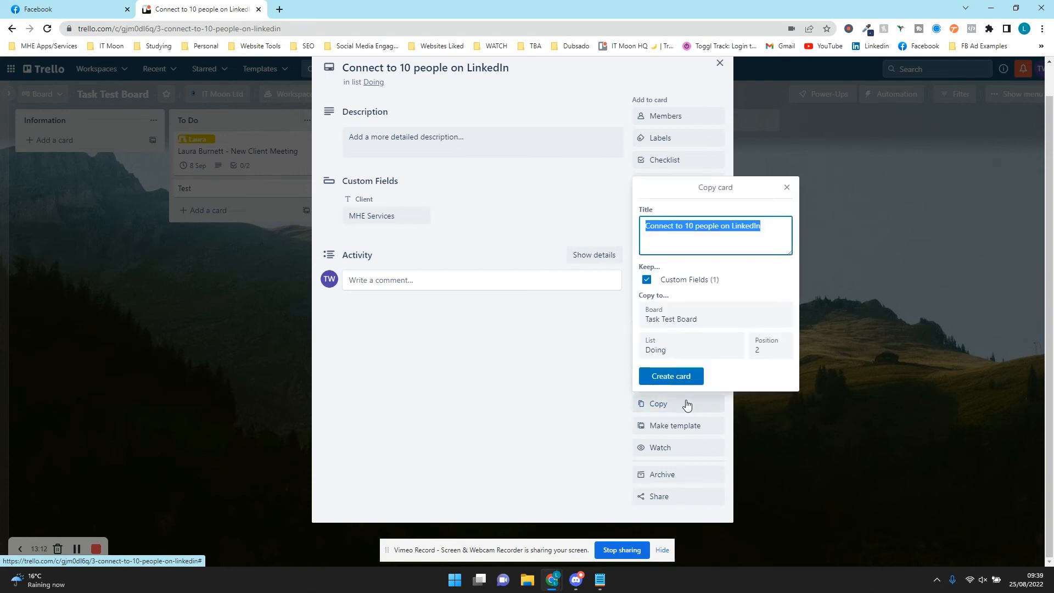
pyautogui.click(673, 236)
pyautogui.doubleClick(739, 225)
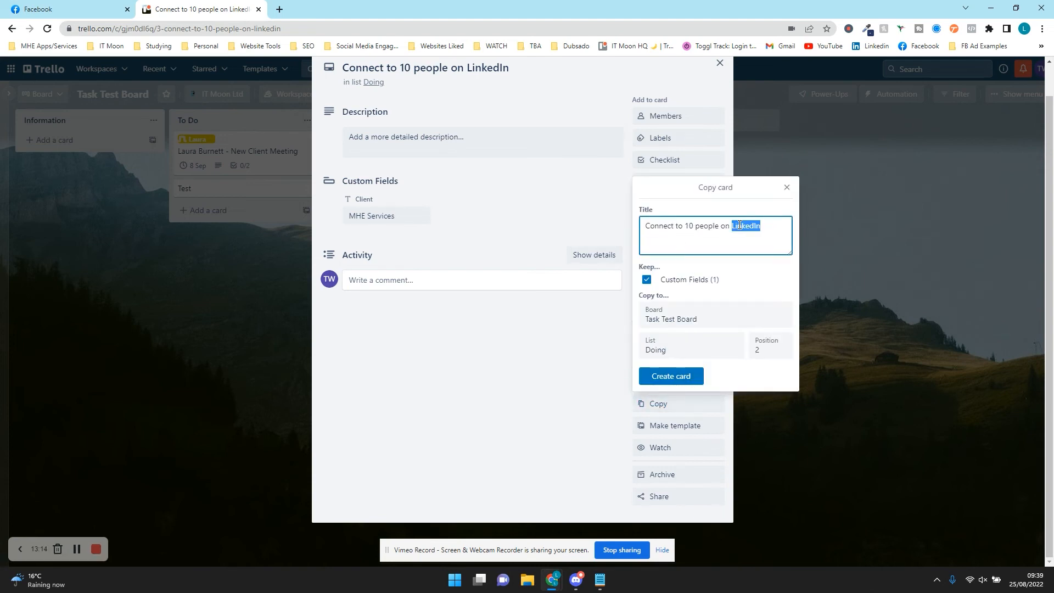
pyautogui.press('capslock')
pyautogui.write('I')
pyautogui.press('capslock')
pyautogui.write('nstagram')
# Place the copied card at position 3 of the Doing list, create it, and return to the board
pyautogui.click(659, 352)
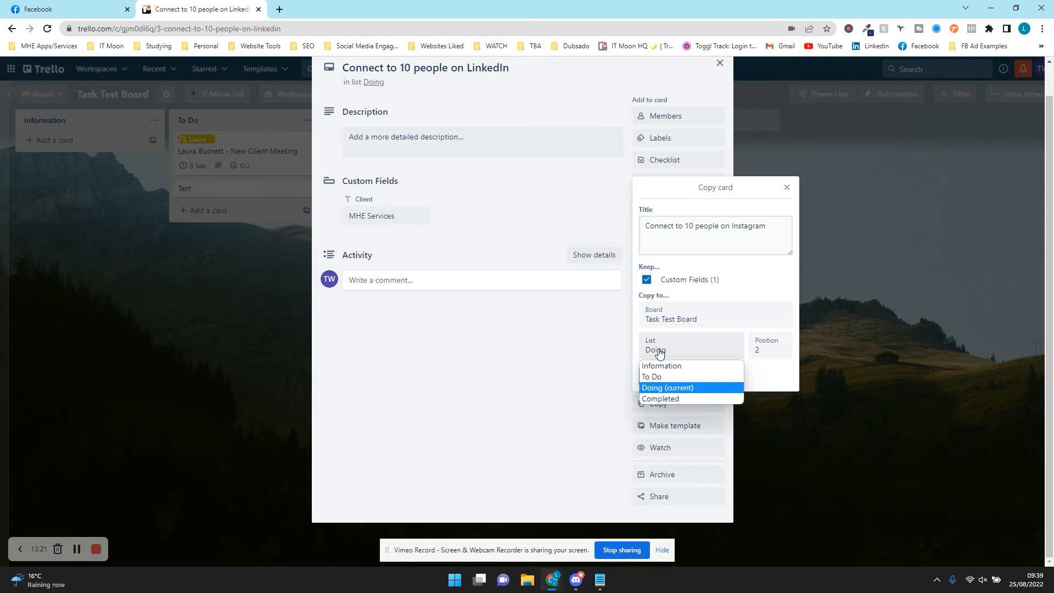
pyautogui.click(758, 353)
pyautogui.click(765, 388)
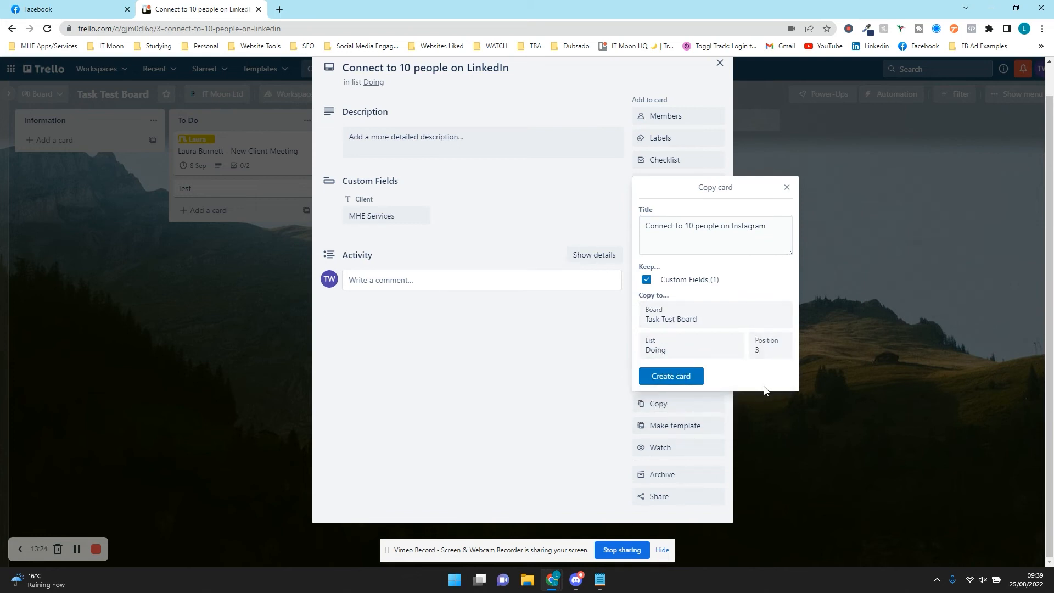
pyautogui.click(686, 376)
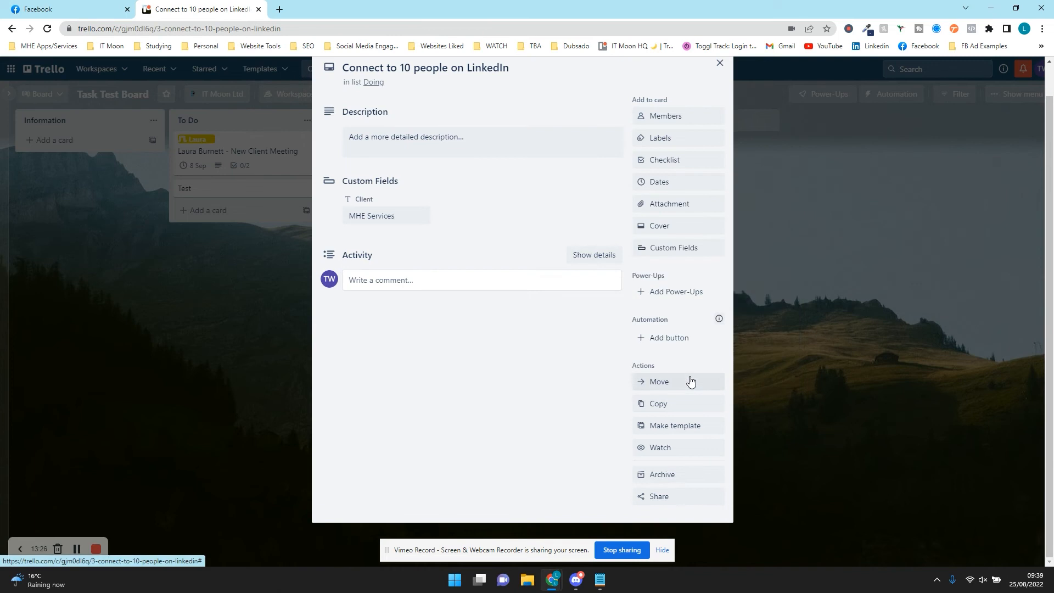
pyautogui.click(209, 281)
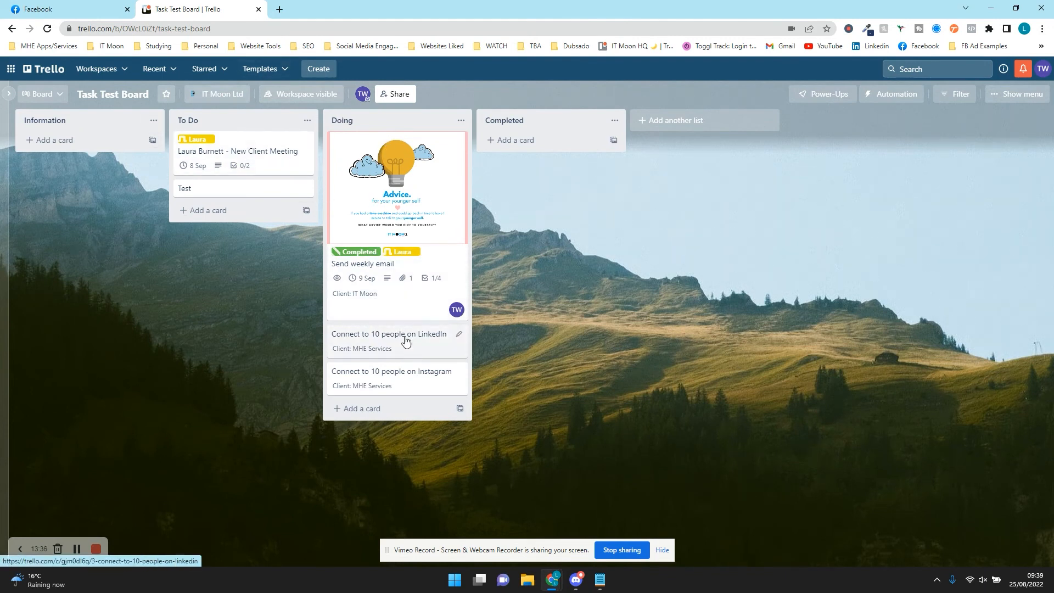
# Move the Connect to 10 people on LinkedIn card below the Instagram card in the Doing list
pyautogui.moveTo(404, 338); pyautogui.dragTo(133, 249)
pyautogui.moveTo(99, 148); pyautogui.dragTo(388, 391)
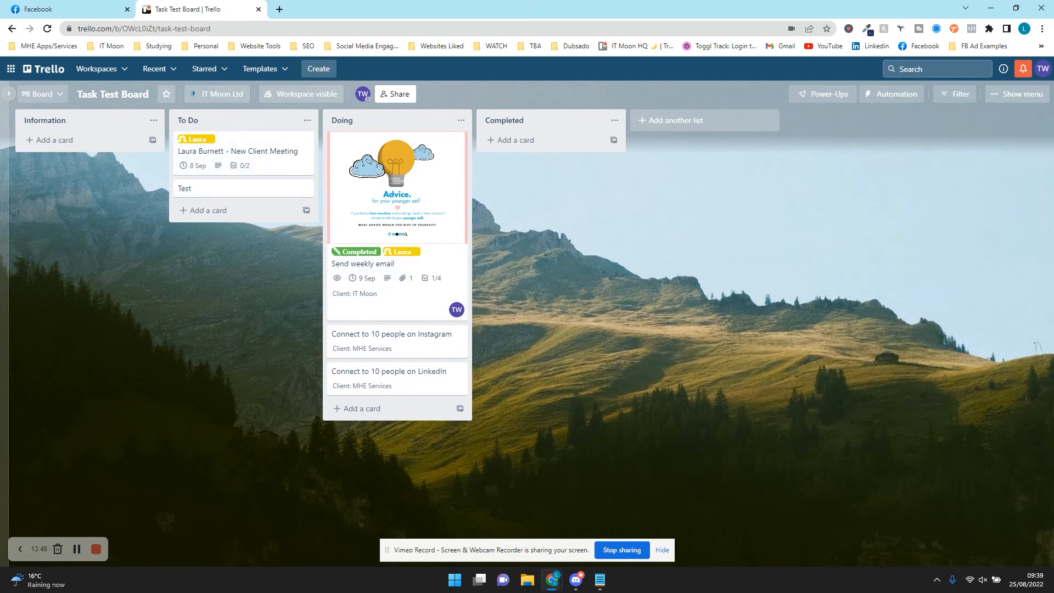
# Review the board's settings for workspace, card covers and member permissions, and go back to the additional board options
pyautogui.click(1027, 95)
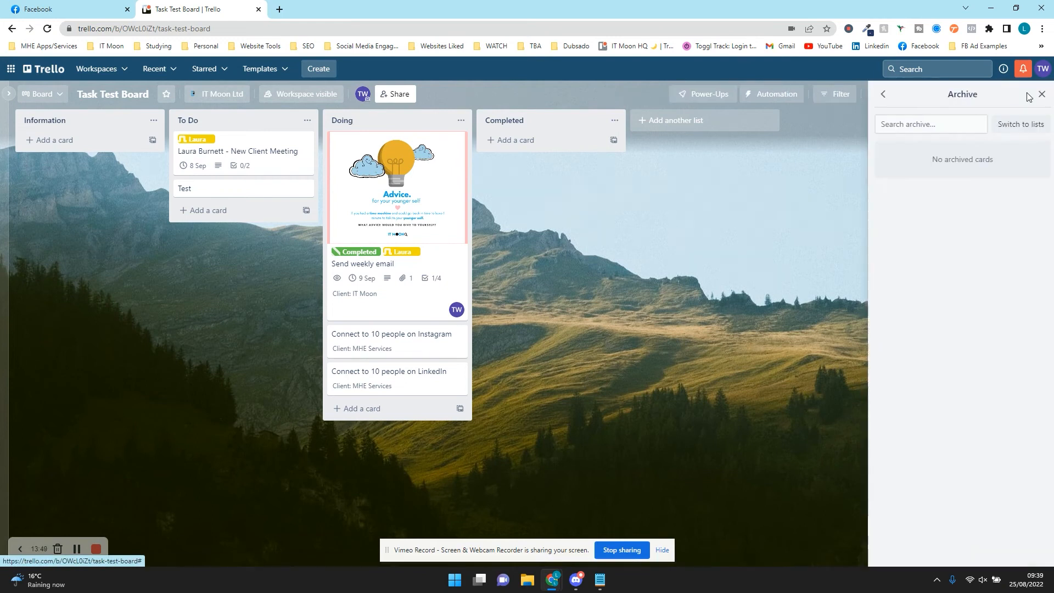
pyautogui.click(881, 94)
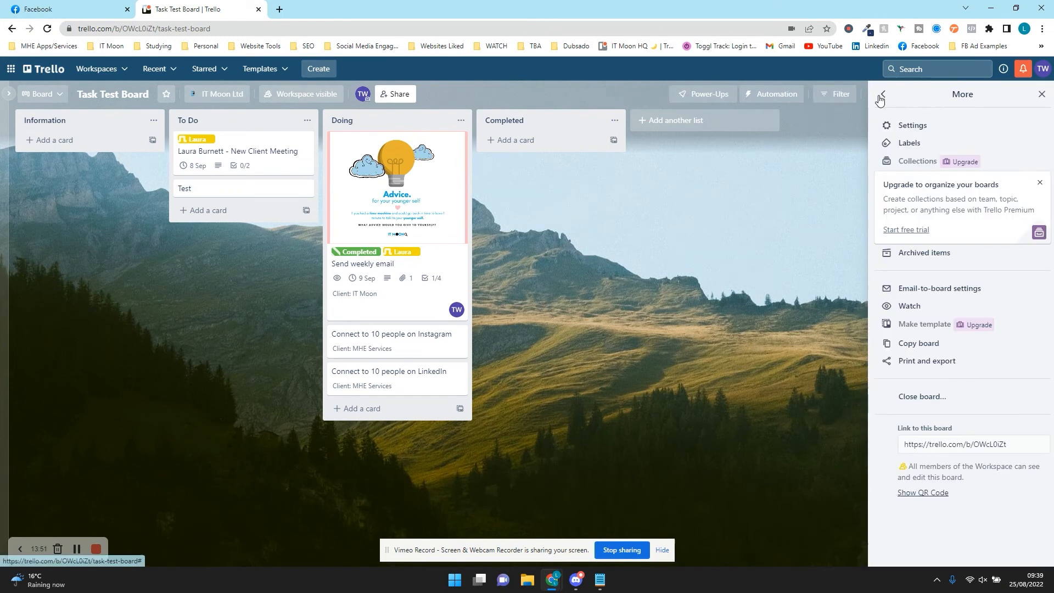
pyautogui.click(921, 128)
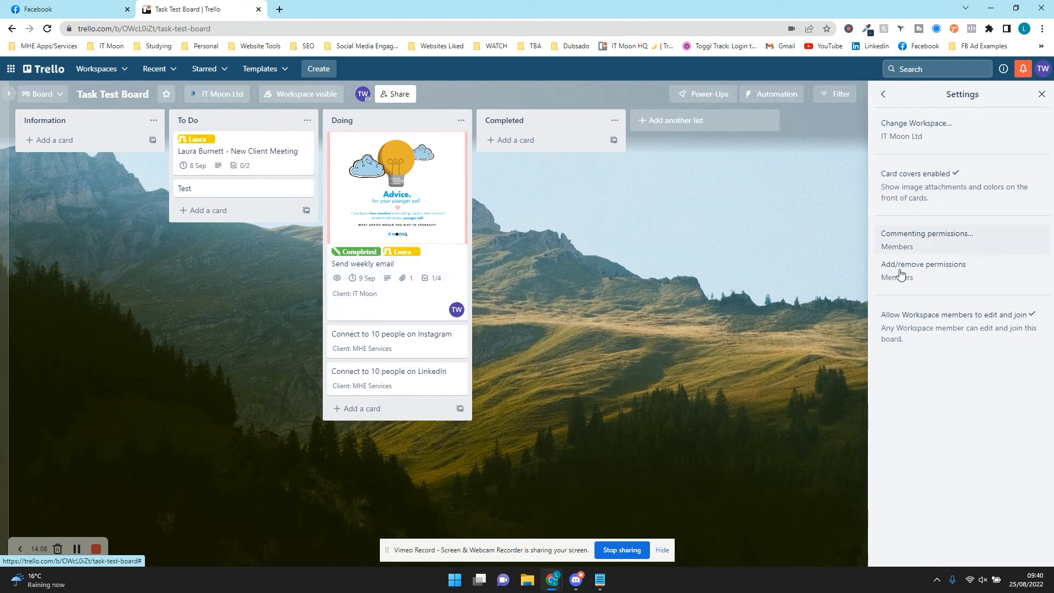
pyautogui.click(883, 94)
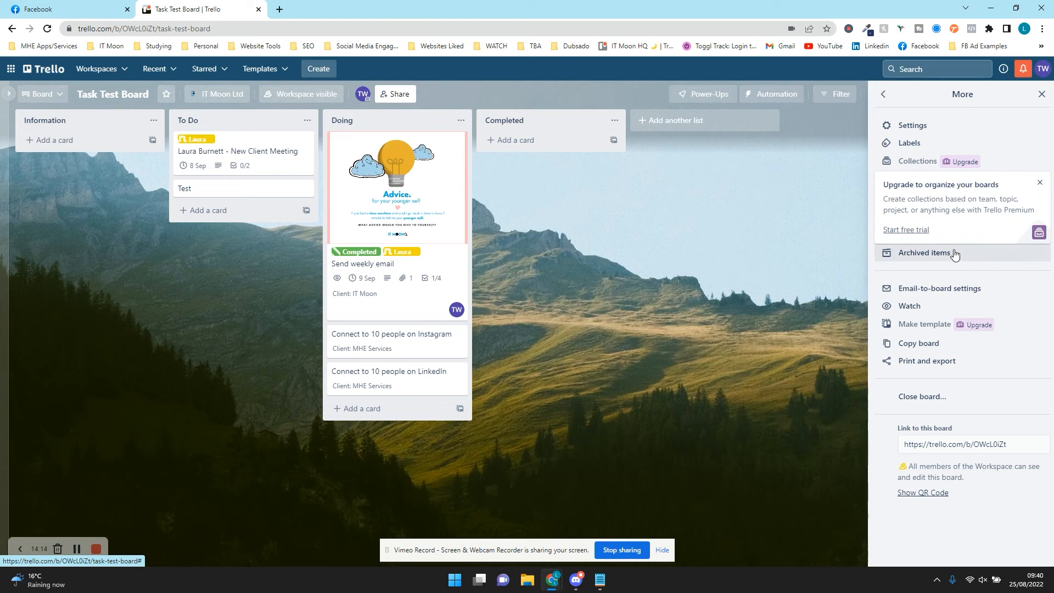
# Copy the board's email address from the email-to-board settings
pyautogui.click(922, 288)
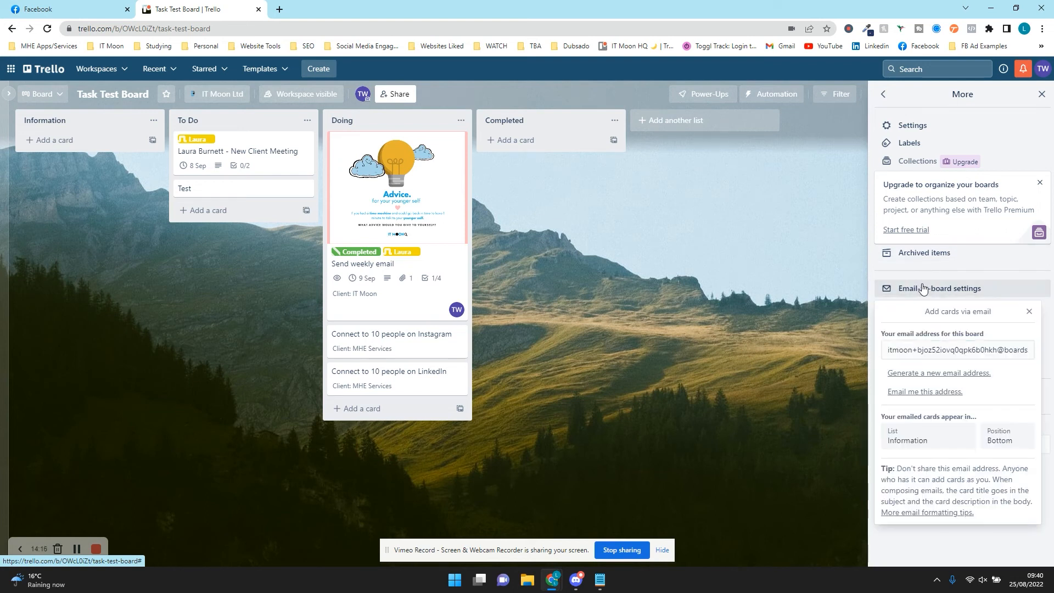
pyautogui.click(907, 349)
pyautogui.rightClick(906, 350)
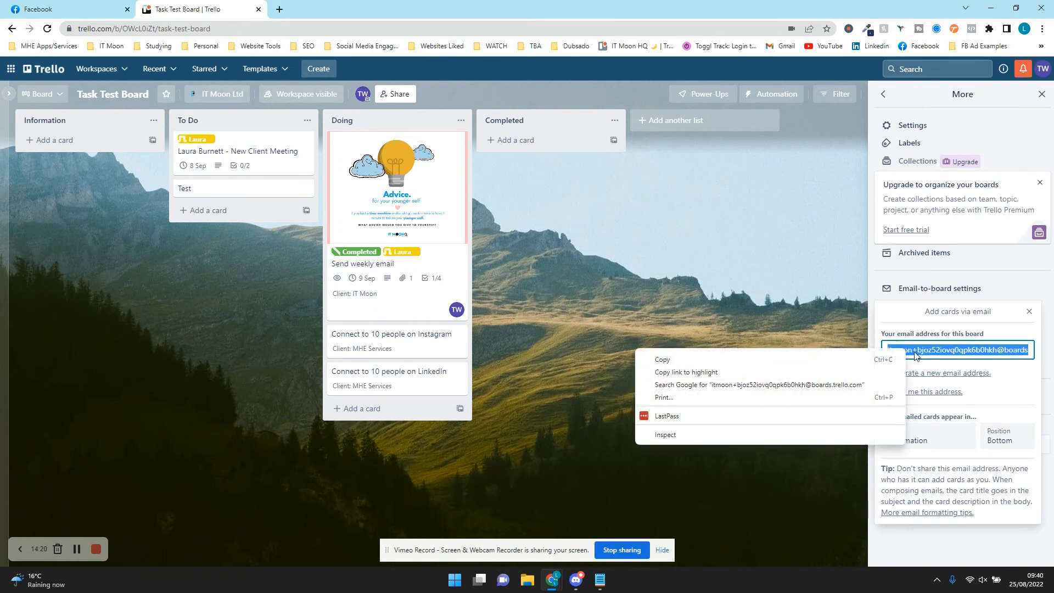
pyautogui.click(755, 361)
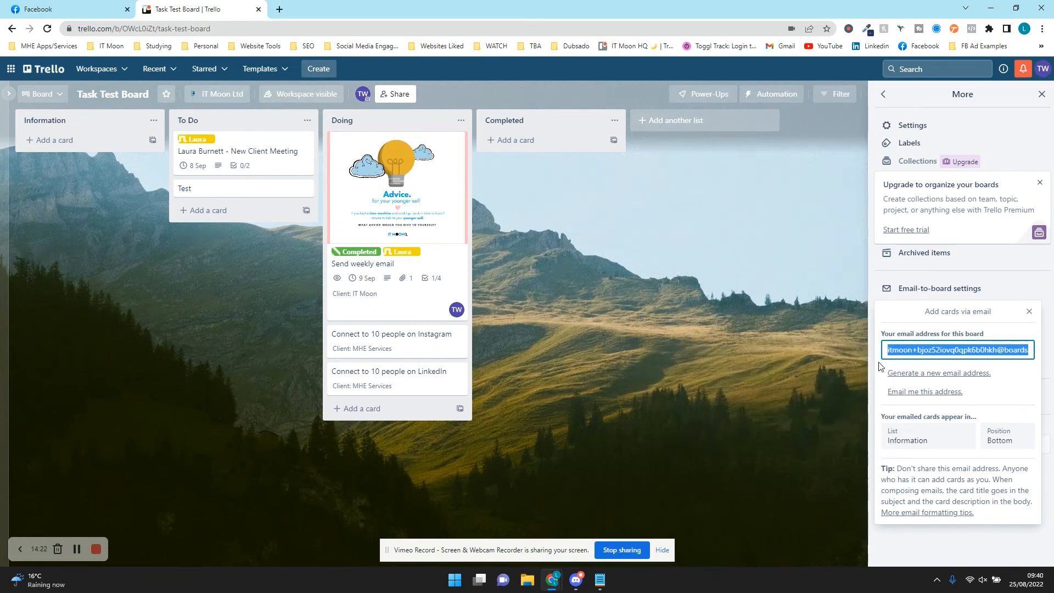
# Select the board's email address for copying and close the email-to-board settings
pyautogui.click(940, 350)
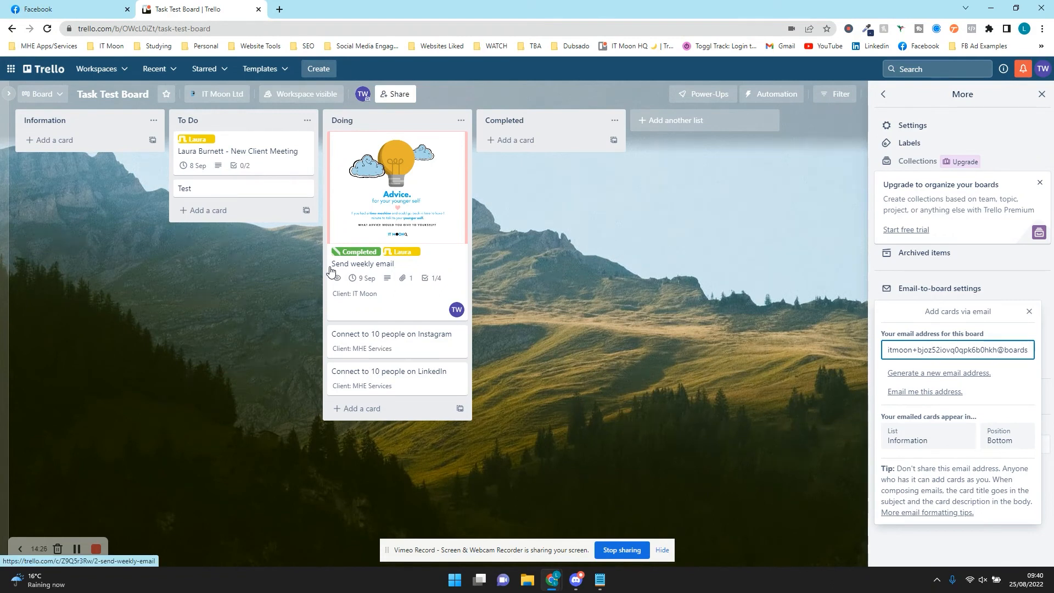
pyautogui.click(955, 349)
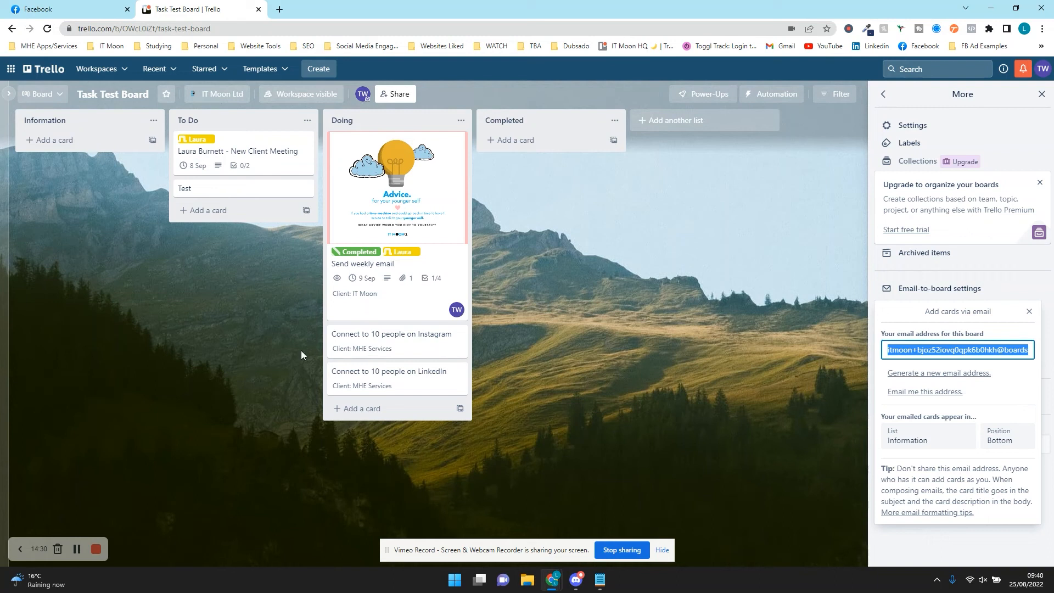
pyautogui.click(1029, 311)
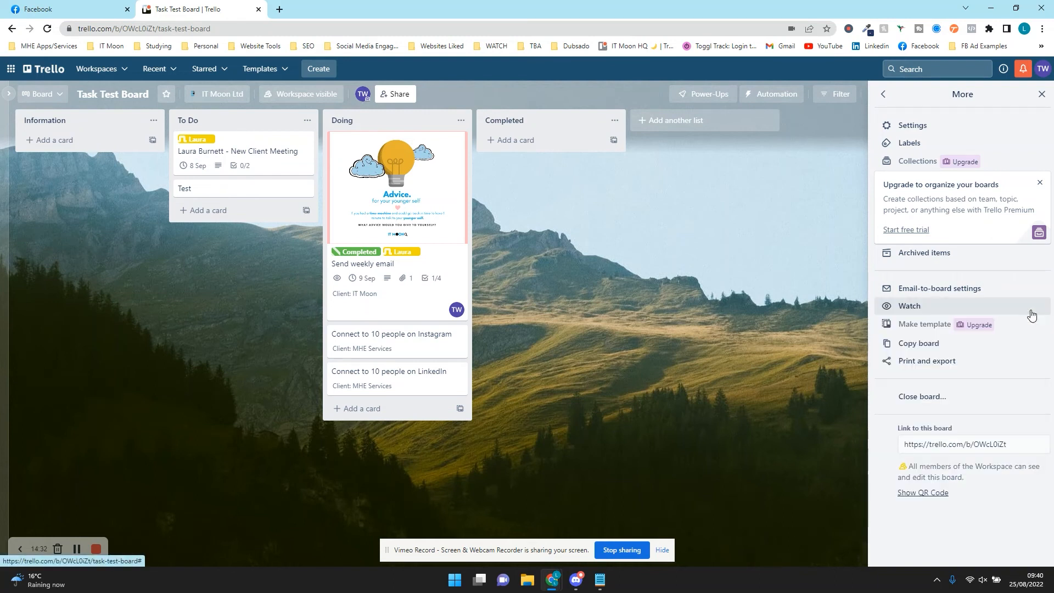
# Start watching the board and stop watching it again
pyautogui.click(937, 307)
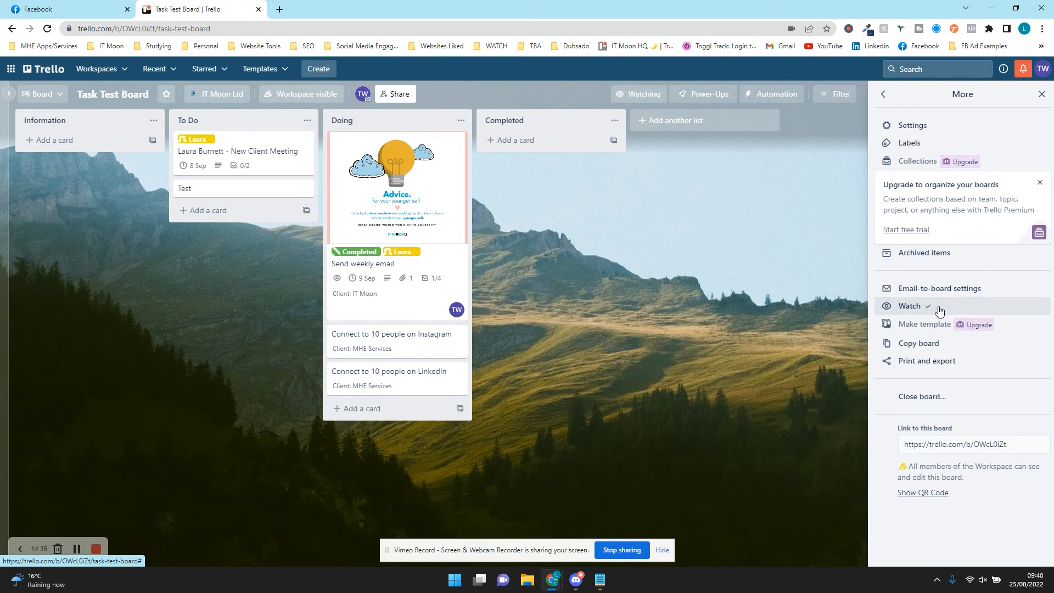
pyautogui.click(938, 309)
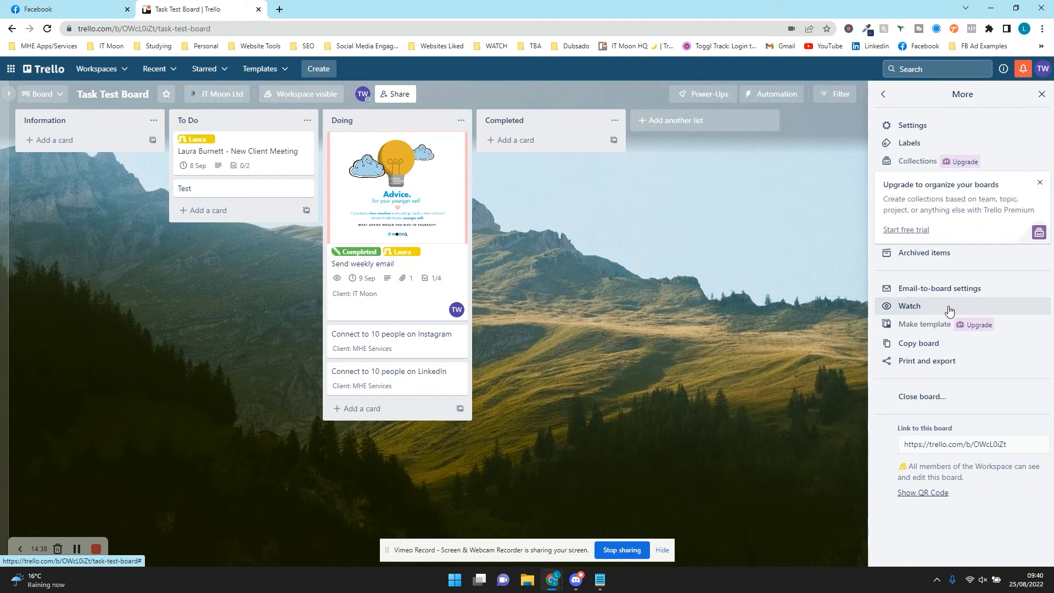
# Review the options for copying the board and close them without creating a copy
pyautogui.click(925, 352)
pyautogui.click(898, 400)
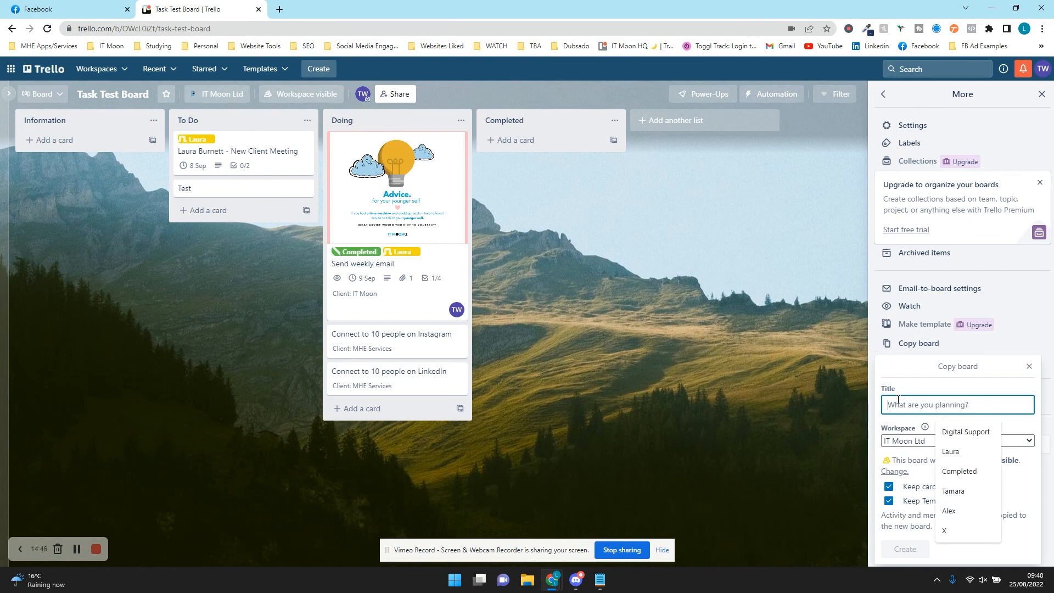
pyautogui.click(907, 514)
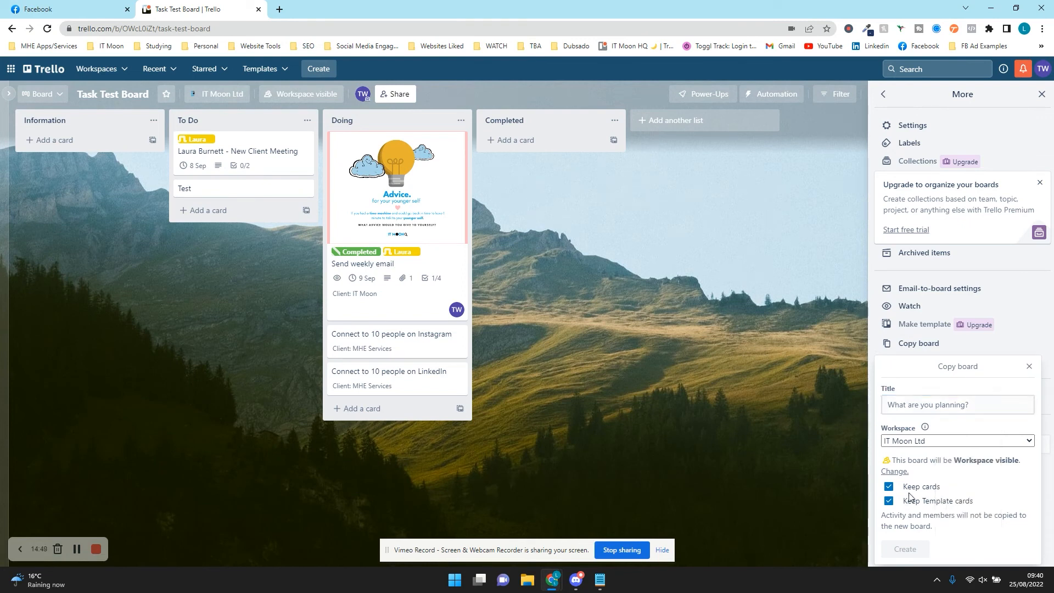
pyautogui.click(1028, 367)
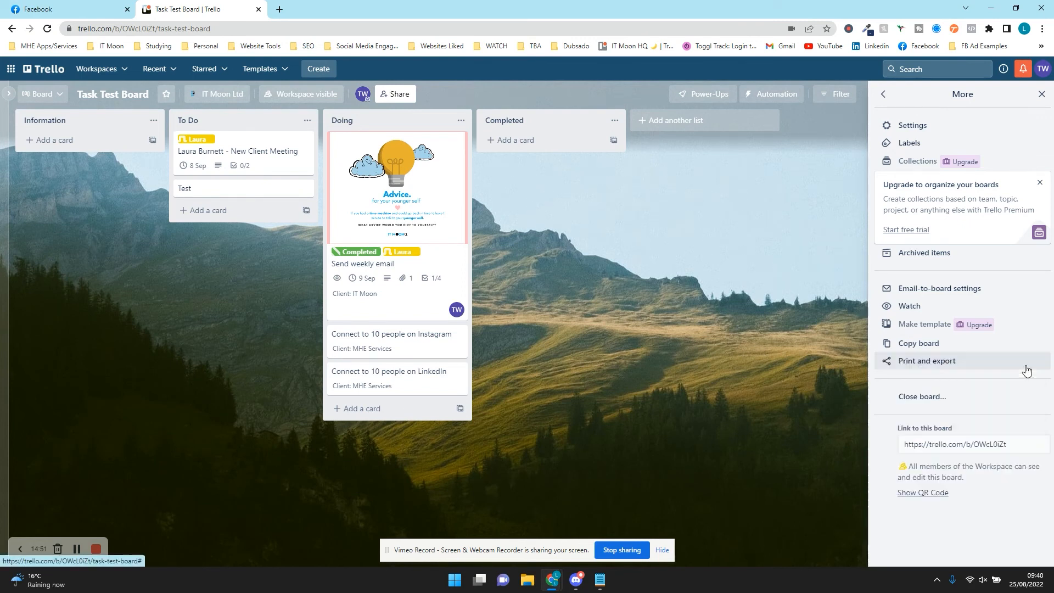
# Preview the board's printout in Landscape layout, look through its pages, and cancel printing
pyautogui.click(915, 363)
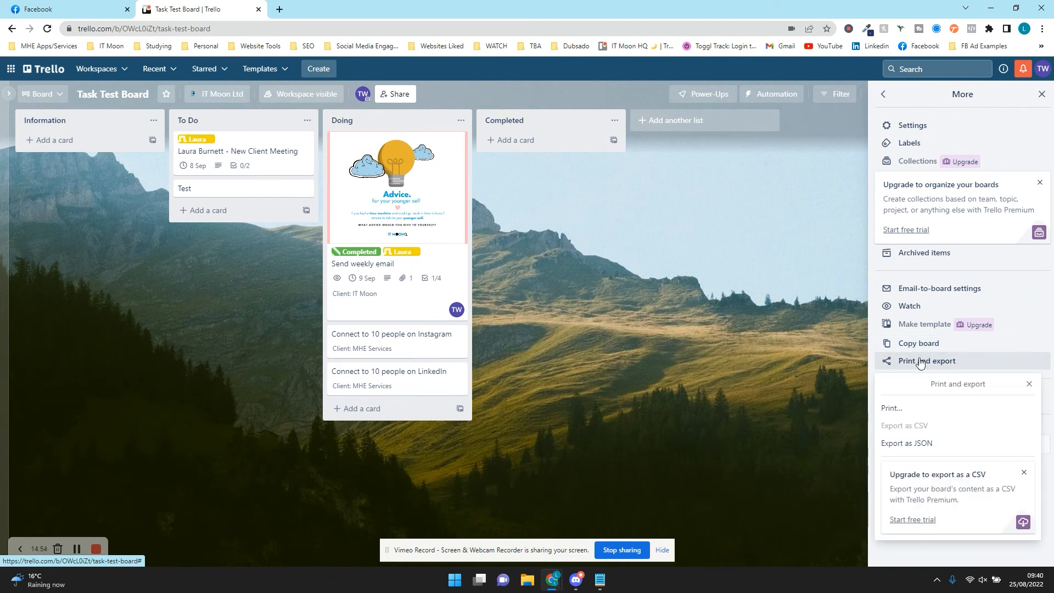
pyautogui.click(898, 410)
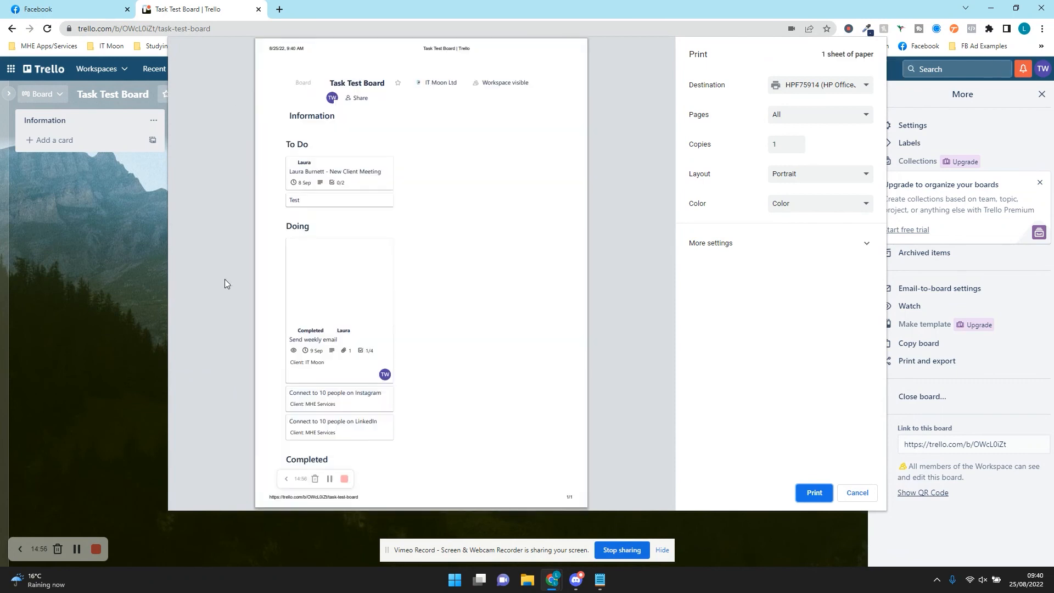
pyautogui.click(777, 175)
pyautogui.click(790, 192)
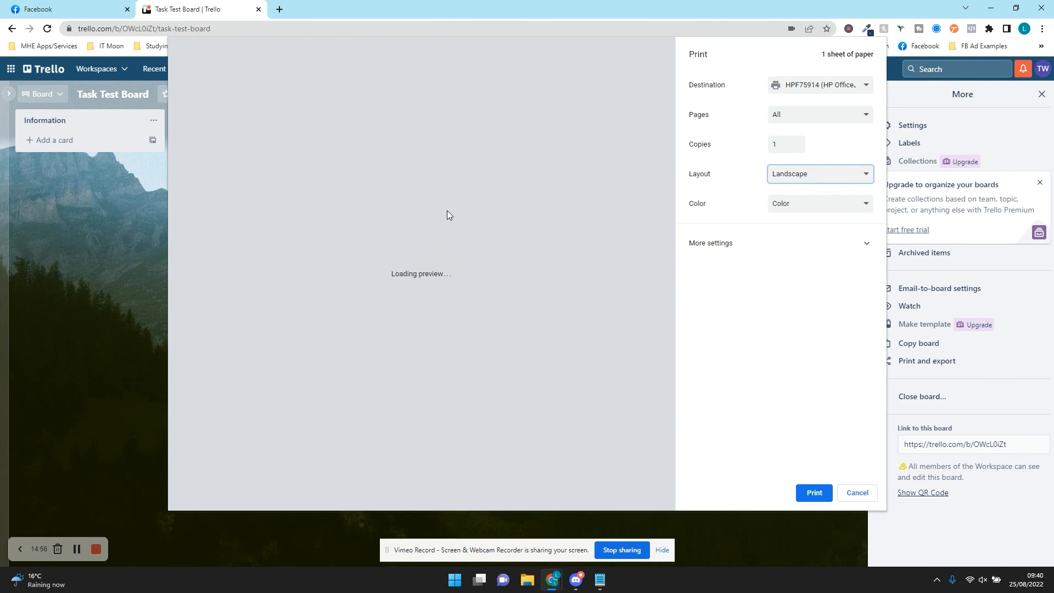
pyautogui.scroll(-4, 351, 210)
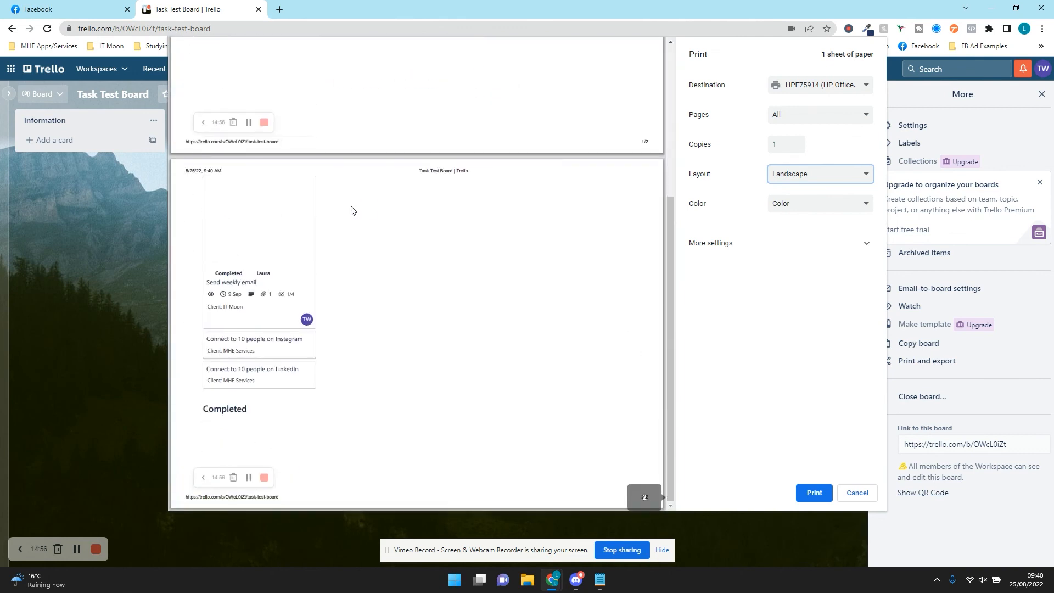
pyautogui.scroll(5, 351, 211)
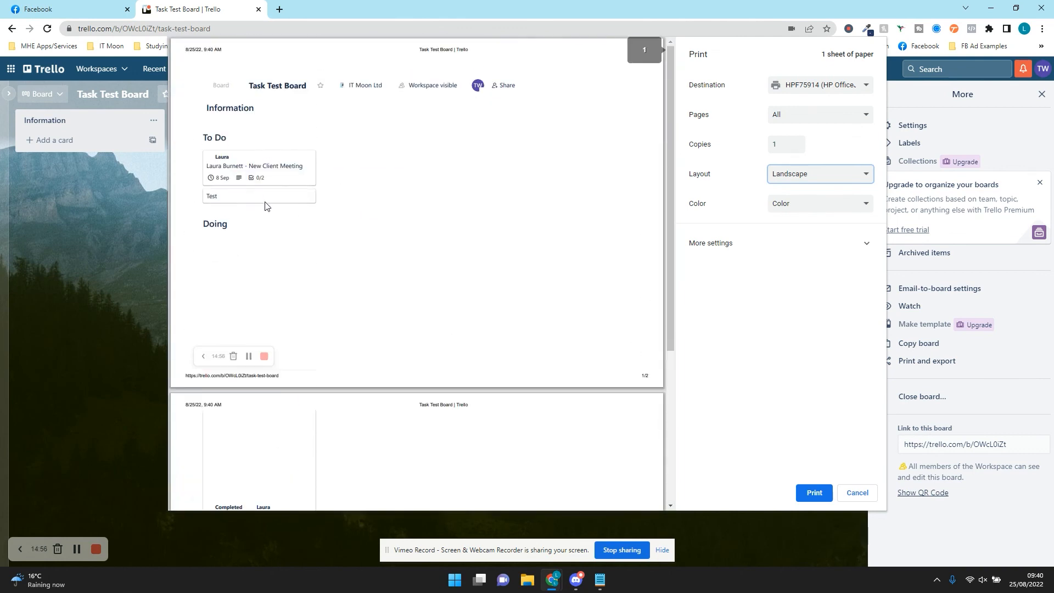
pyautogui.scroll(-4, 263, 204)
pyautogui.scroll(4, 266, 328)
pyautogui.scroll(-4, 402, 242)
pyautogui.scroll(4, 402, 242)
pyautogui.click(841, 493)
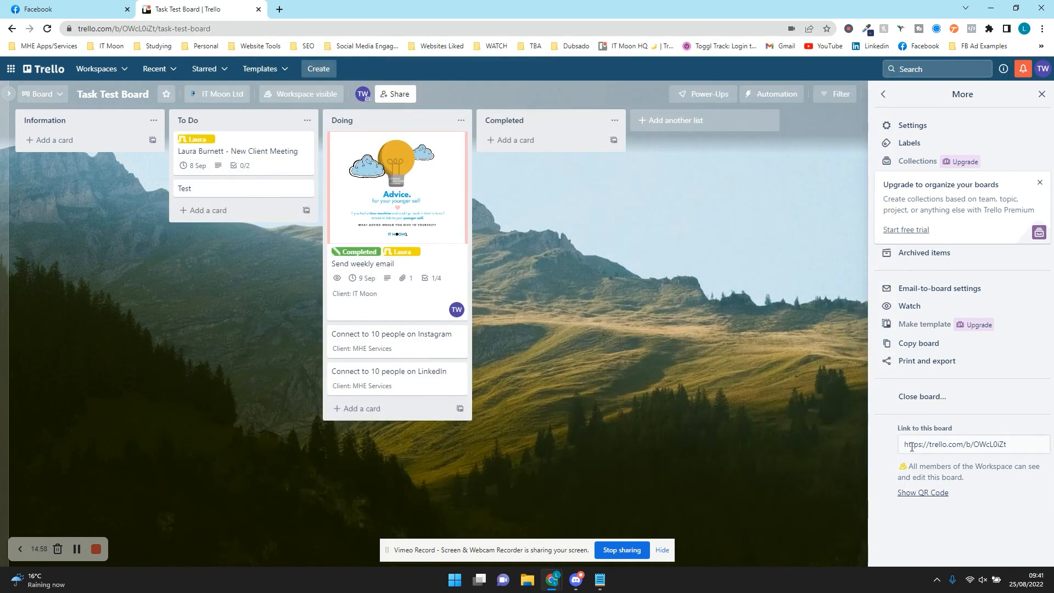
# Select the link to this board for copying and close the board menu
pyautogui.click(948, 446)
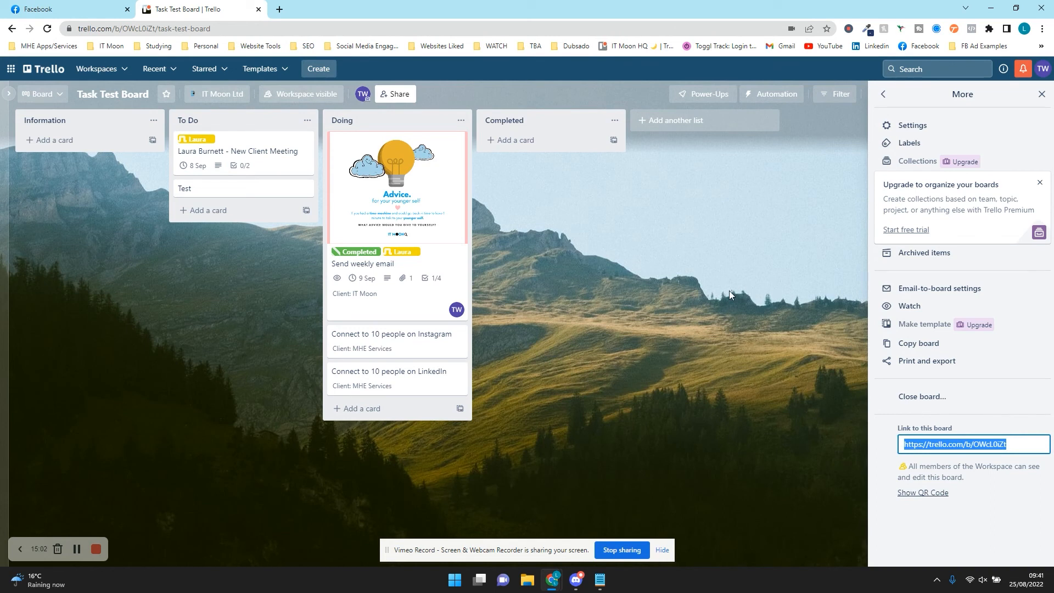
pyautogui.click(1041, 94)
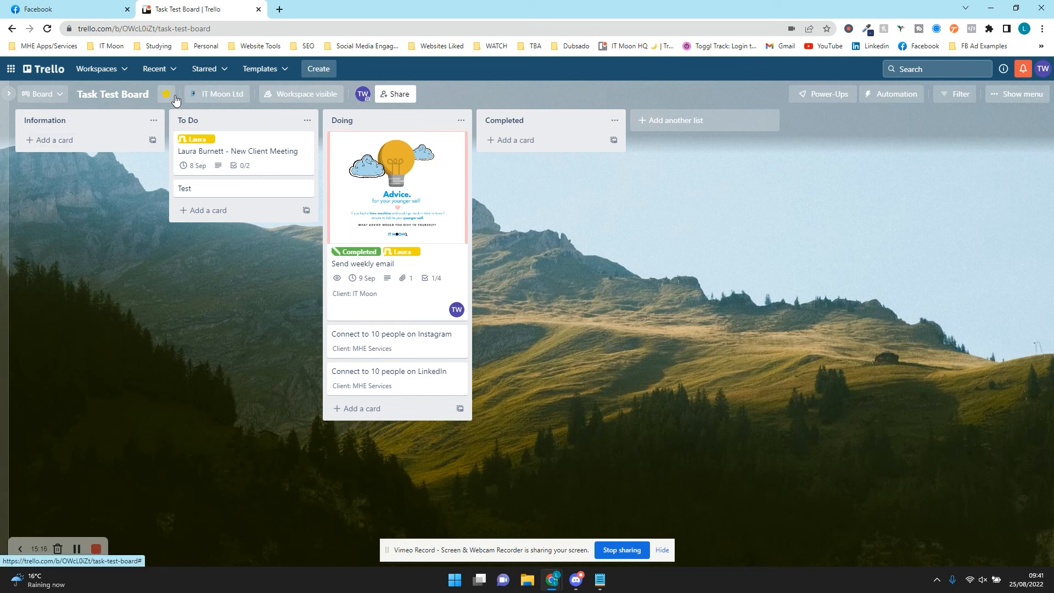
# View the list of starred boards and close it
pyautogui.click(207, 69)
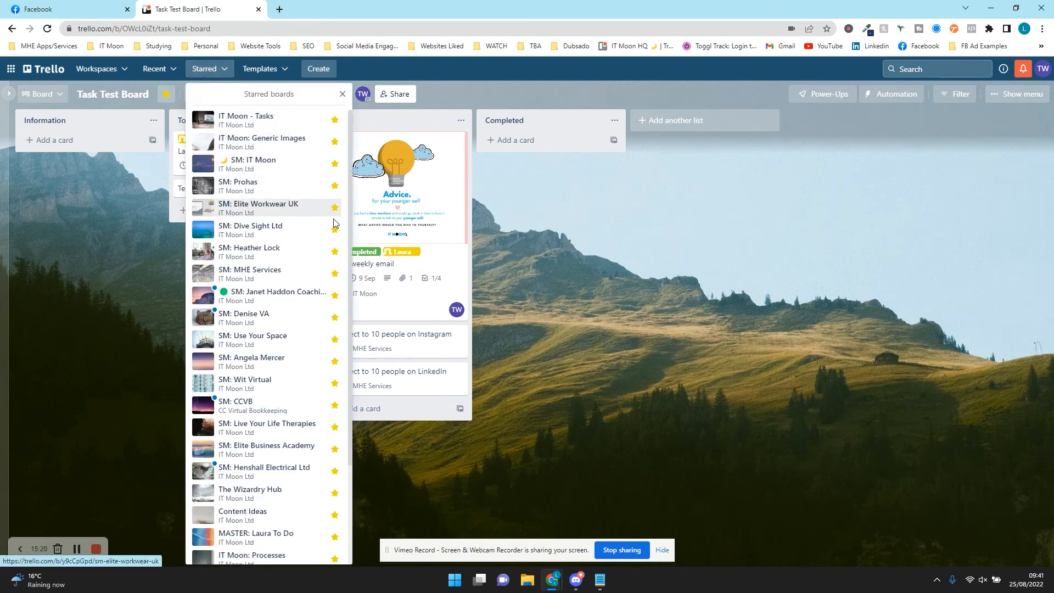
pyautogui.click(663, 300)
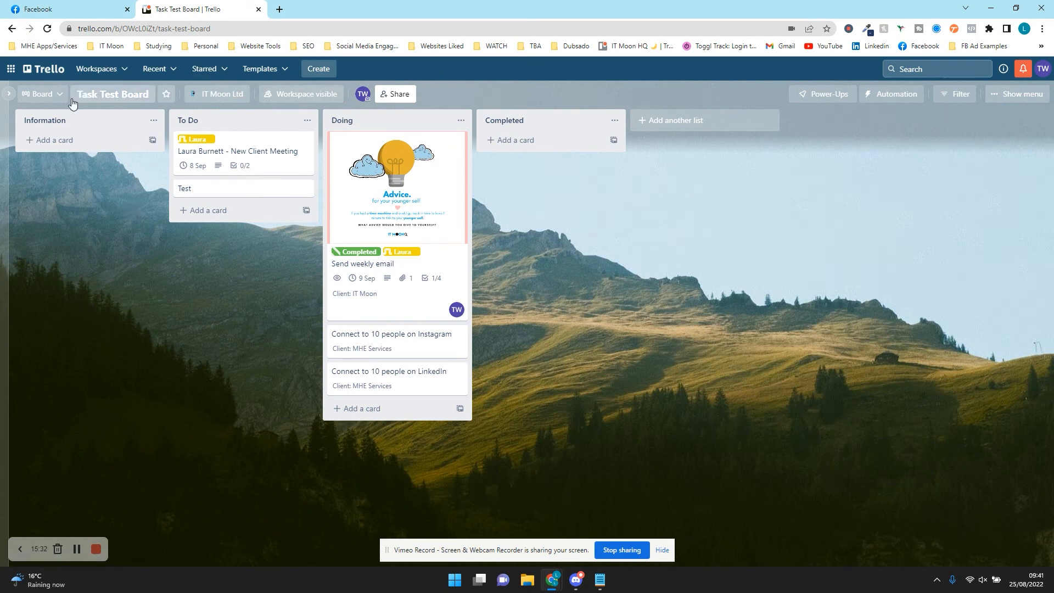
# Retype the last word of the board's title so it reads Task Test Board and save it
pyautogui.click(107, 96)
pyautogui.doubleClick(127, 97)
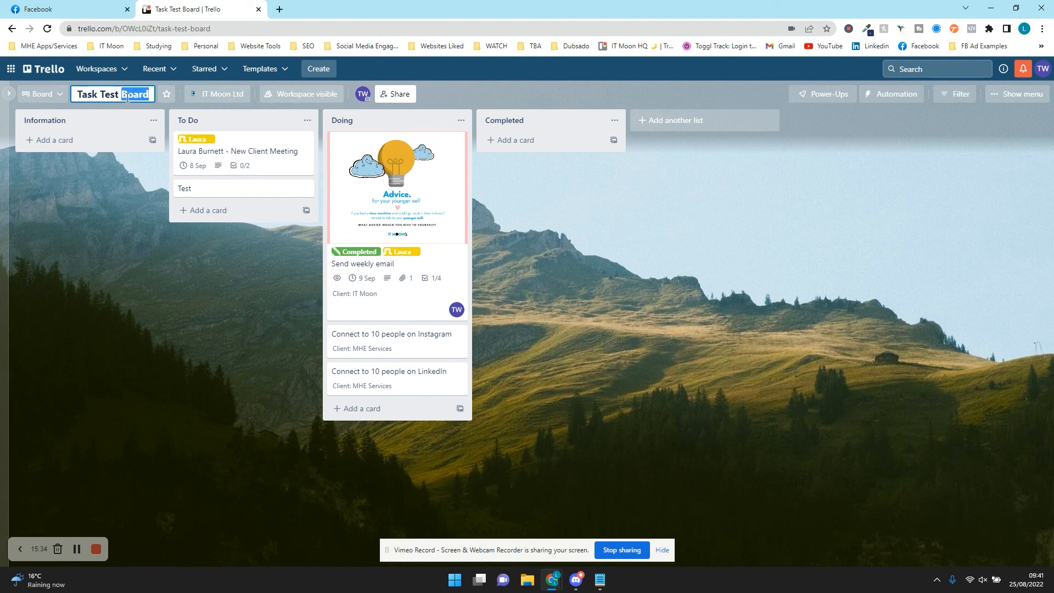
pyautogui.press('BackSpace')
pyautogui.press('capslock')
pyautogui.write('Board')
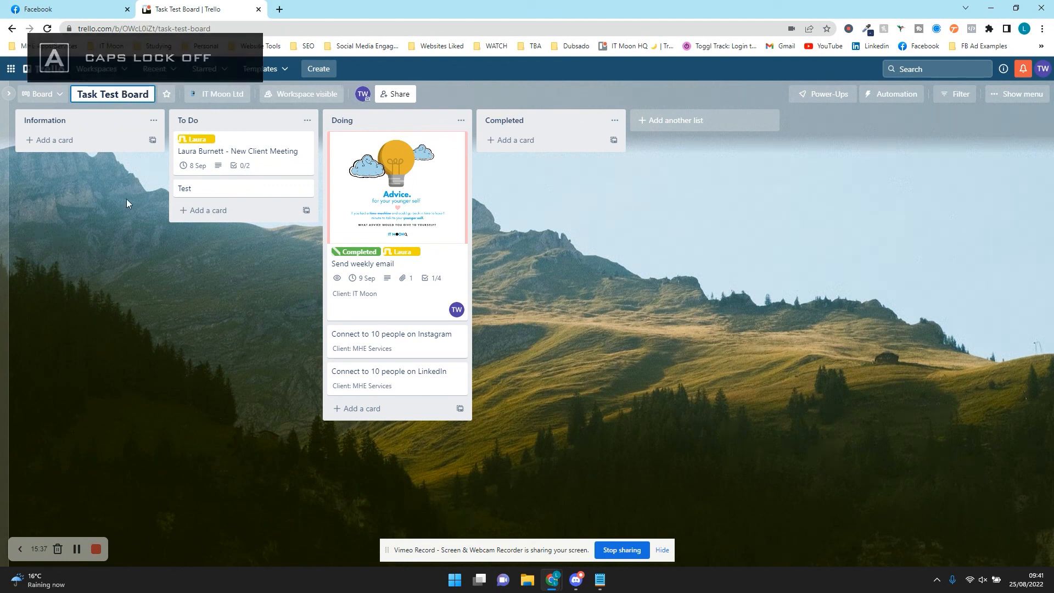
pyautogui.press('Return')
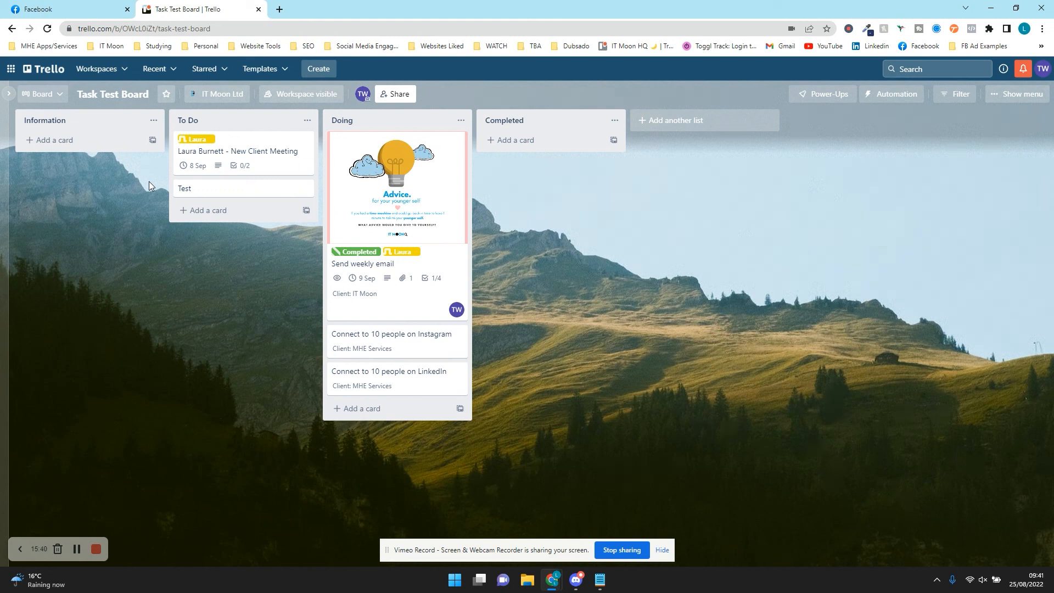
# View the options for sharing the board and close them without inviting anyone
pyautogui.click(395, 94)
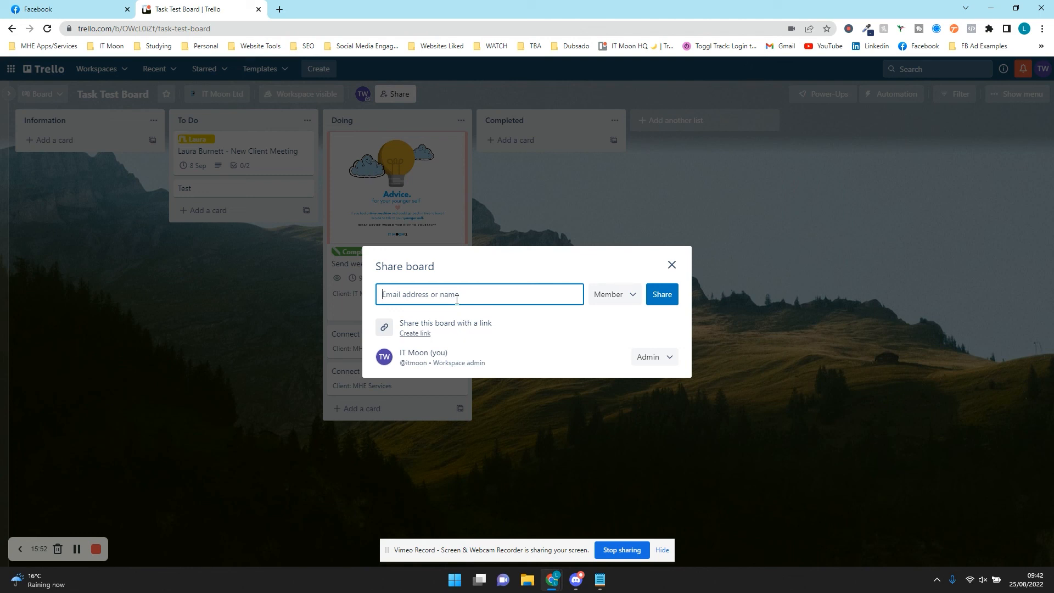
pyautogui.click(672, 265)
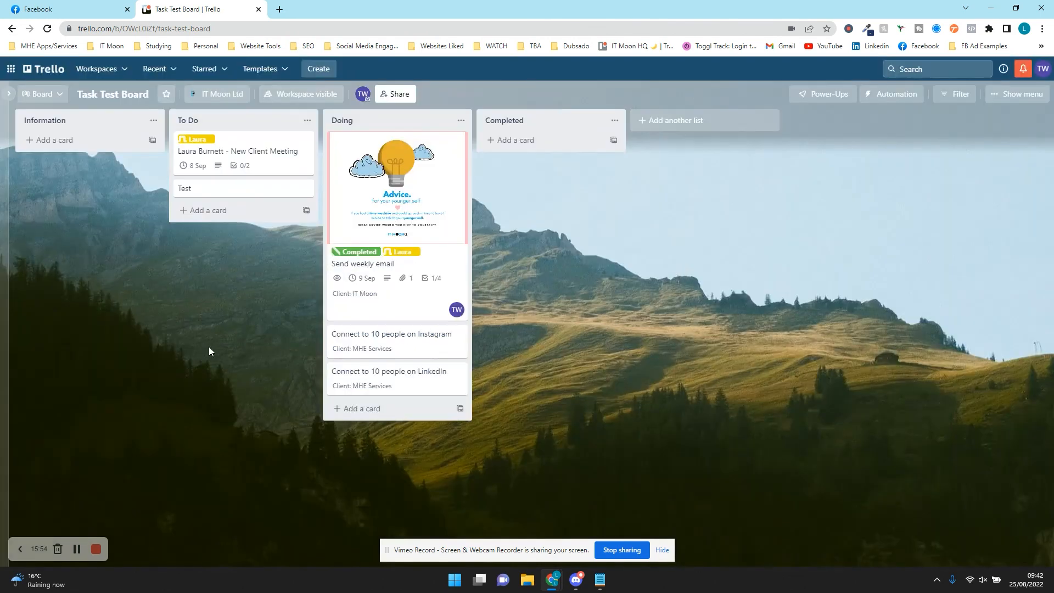